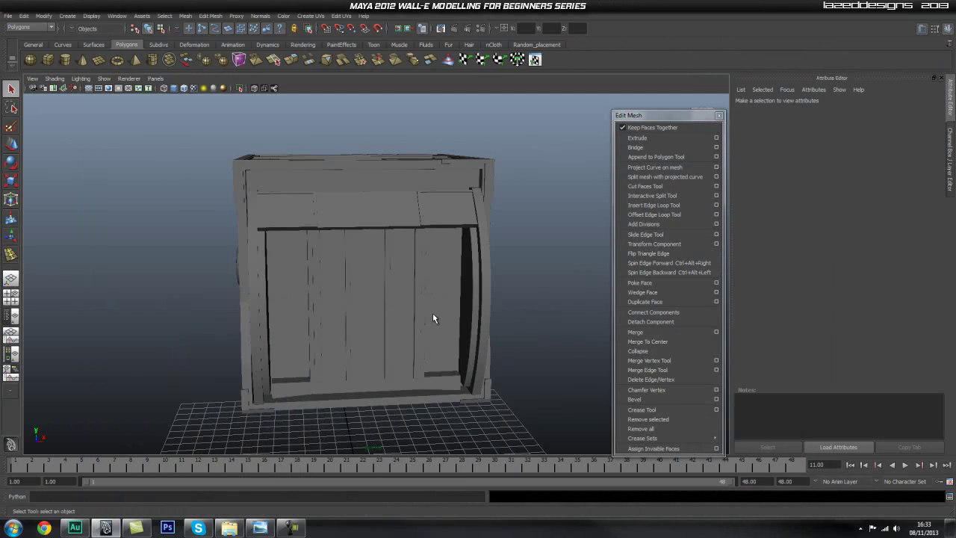
Delete the construction history of all objects in the scene
left_click_drag(433, 316, 316, 241, "alt")
left_click(249, 273)
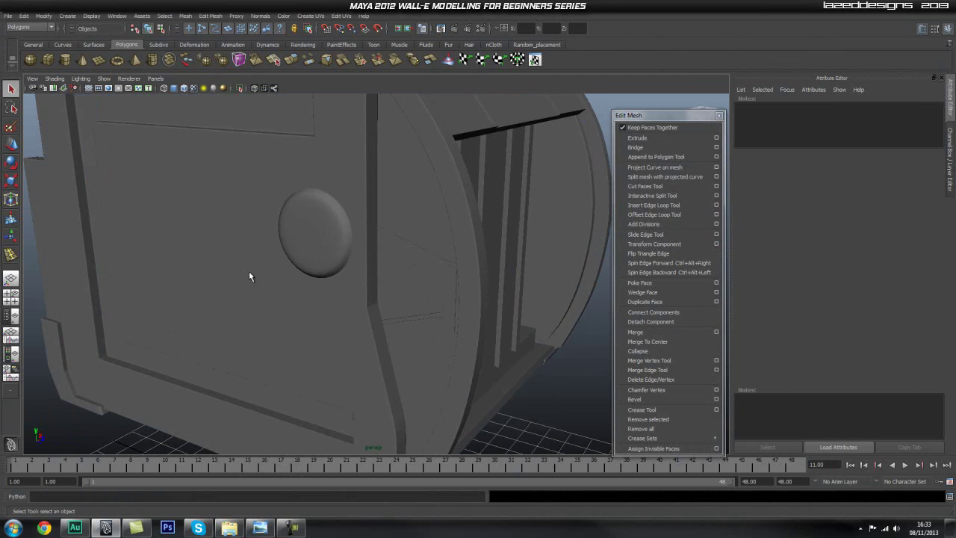
left_click(303, 250)
left_click_drag(361, 265, 373, 264, "alt")
right_click_drag(465, 264, 229, 274, "alt")
left_click_drag(229, 274, 387, 274, "alt")
scroll(526, 220, "down", 1)
left_click_drag(551, 112, 214, 371)
left_click(24, 16)
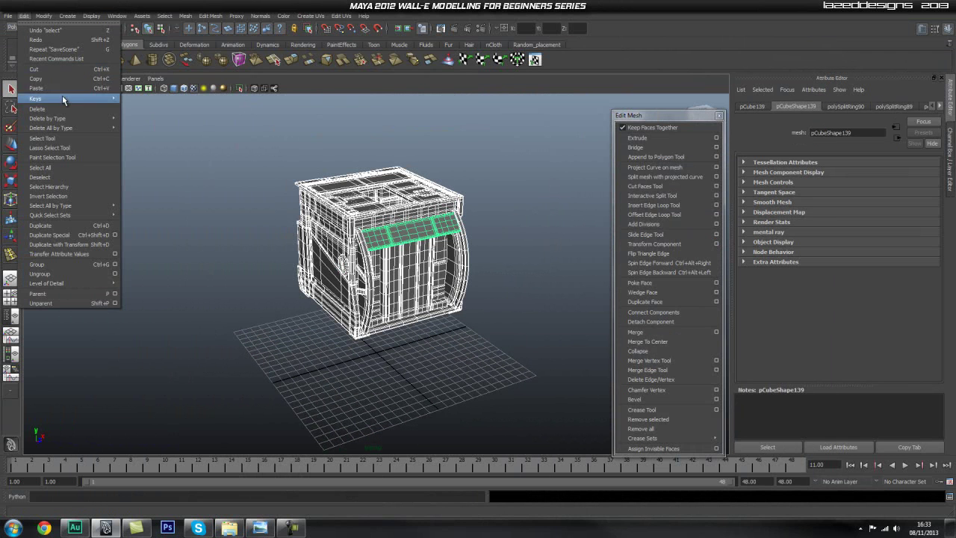
mouse_move(103, 131)
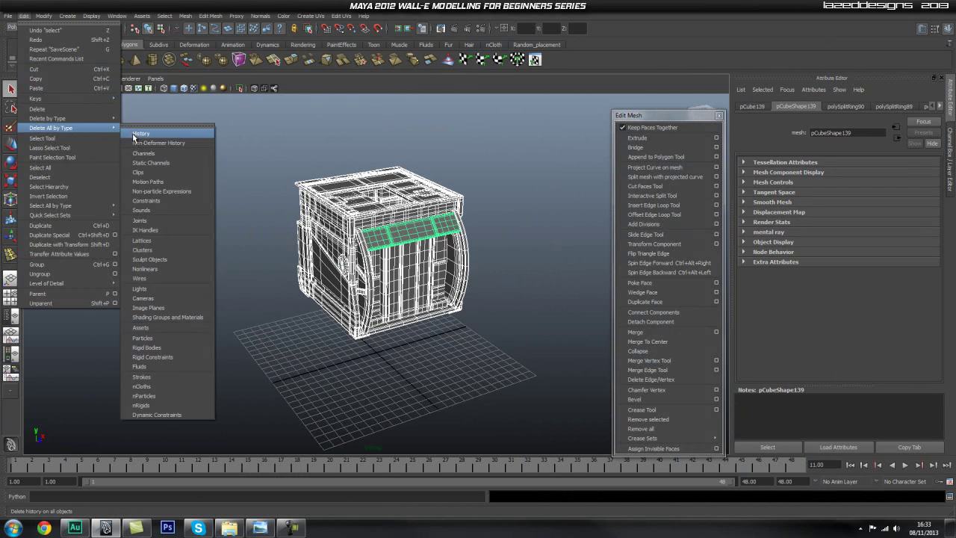
left_click(137, 133)
left_click(255, 221)
Insert an edge loop just inside the rim of the left body disc, close to its flat cap
right_click_drag(256, 221, 350, 234, "alt")
left_click_drag(224, 265, 268, 255, "alt")
right_click_drag(269, 255, 427, 264, "alt")
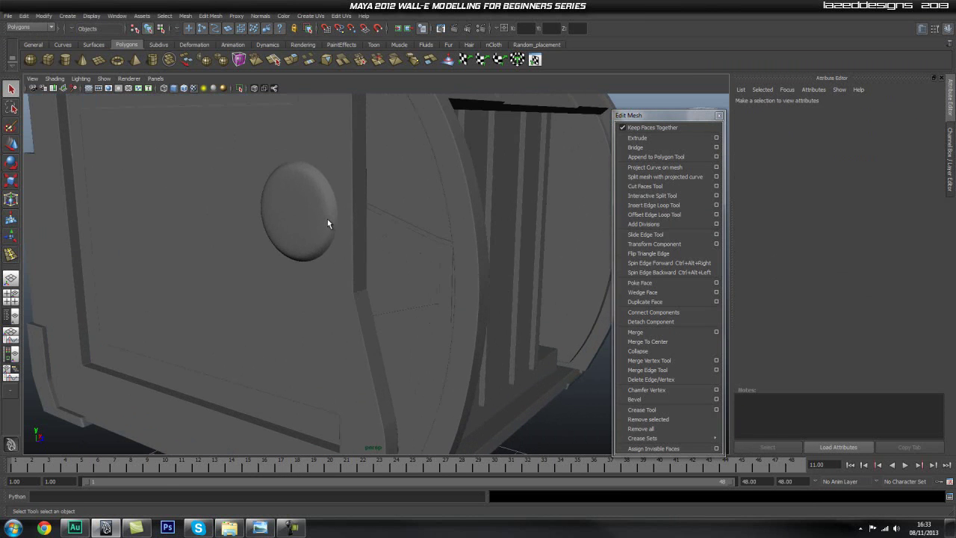
left_click(286, 224)
middle_click_drag(321, 203, 333, 211, "alt")
left_click_drag(334, 211, 380, 261, "alt")
mouse_move(380, 261)
right_mouse_down("alt")
mouse_move(353, 272)
mouse_move(361, 261)
right_mouse_up("alt")
left_click_drag(397, 253, 271, 234, "alt")
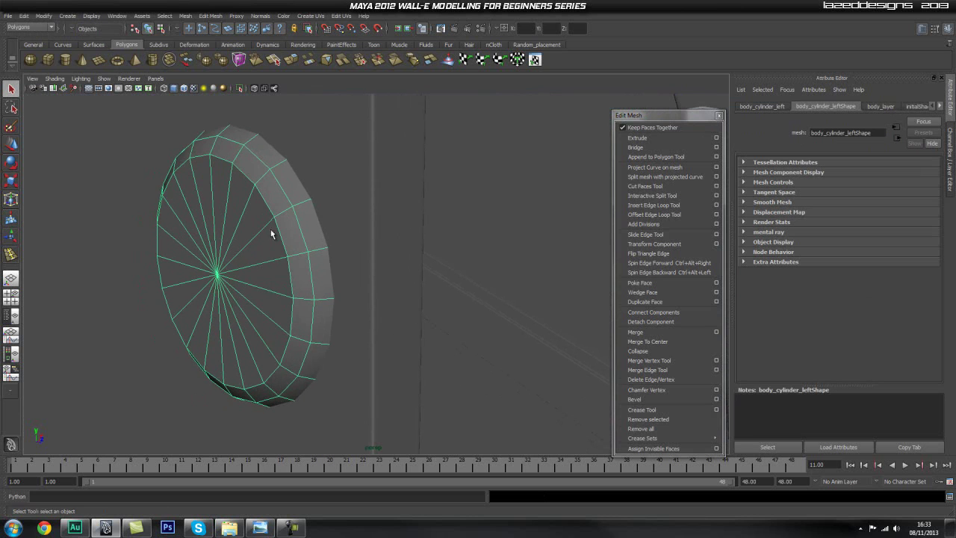
left_click(665, 205)
left_click_drag(281, 216, 386, 222)
key("q")
Select all the triangular faces of the left disc's flat cap
right_click_drag(292, 268, 288, 289)
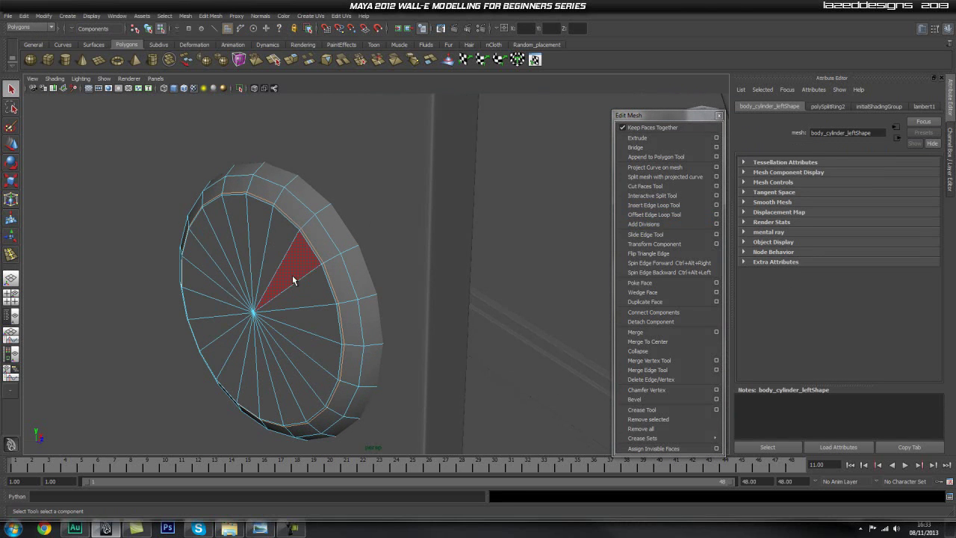
left_click(293, 274)
left_click(257, 240, "shift")
left_click(237, 236, "shift")
left_click(226, 239, "shift")
left_click(209, 258, "shift")
left_click(202, 283, "shift")
left_click(206, 306, "shift")
left_click(213, 332, "shift")
left_click(224, 352, "shift")
left_click(238, 377, "shift")
left_click(249, 375, "shift")
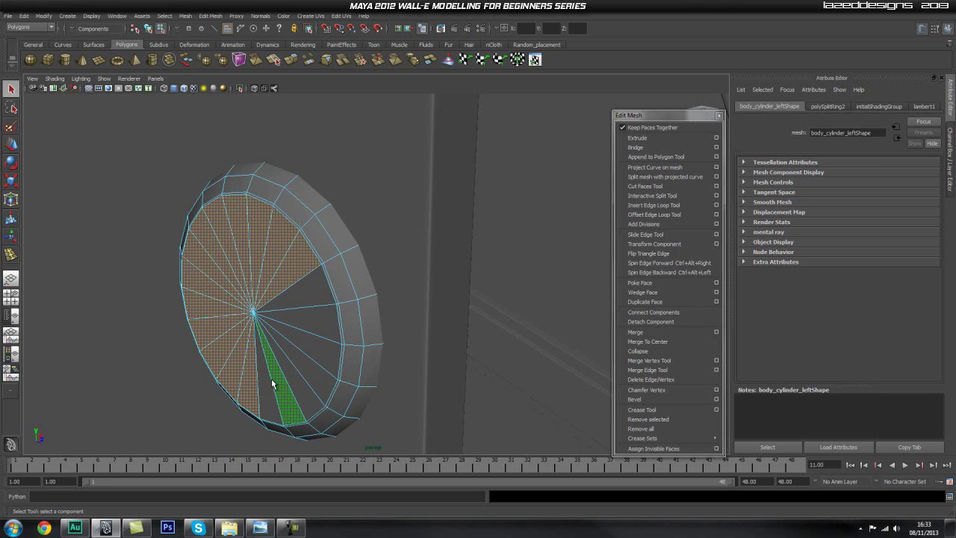
left_click(259, 383, "shift")
left_click(302, 372, "shift")
left_click(295, 378, "shift")
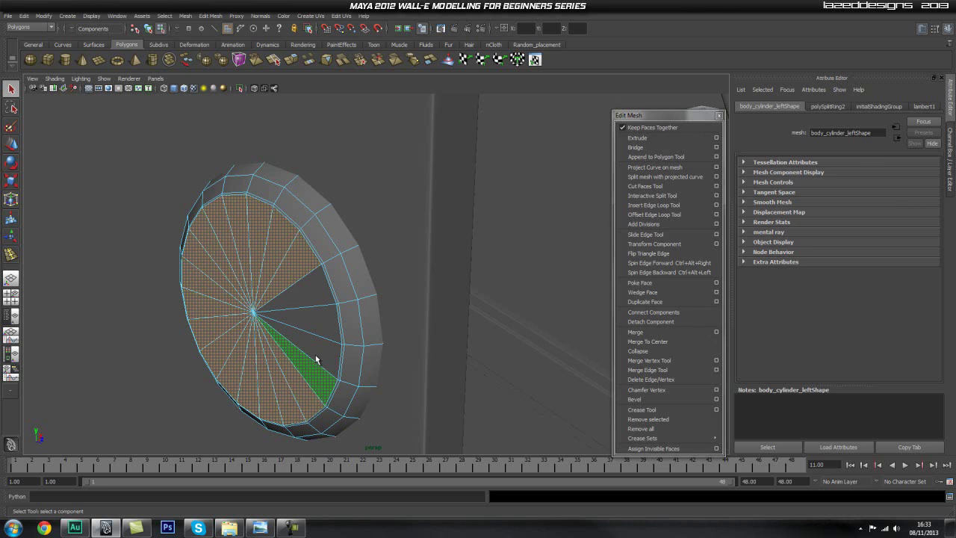
left_click(315, 352, "shift")
left_click(322, 329, "shift")
left_click(319, 287, "shift")
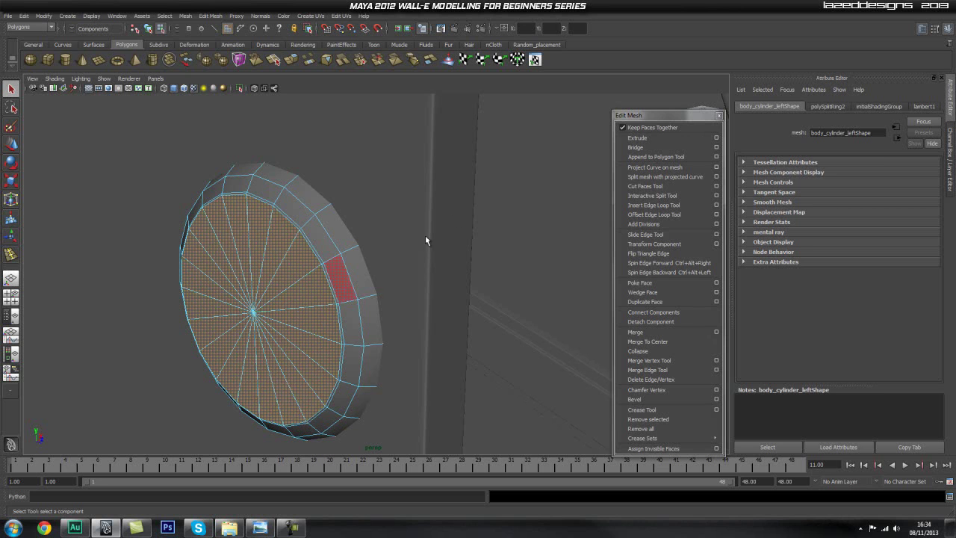
Extrude the selected cap faces of the left disc with an offset of 0.05
left_click(637, 138)
key("ctrl+a")
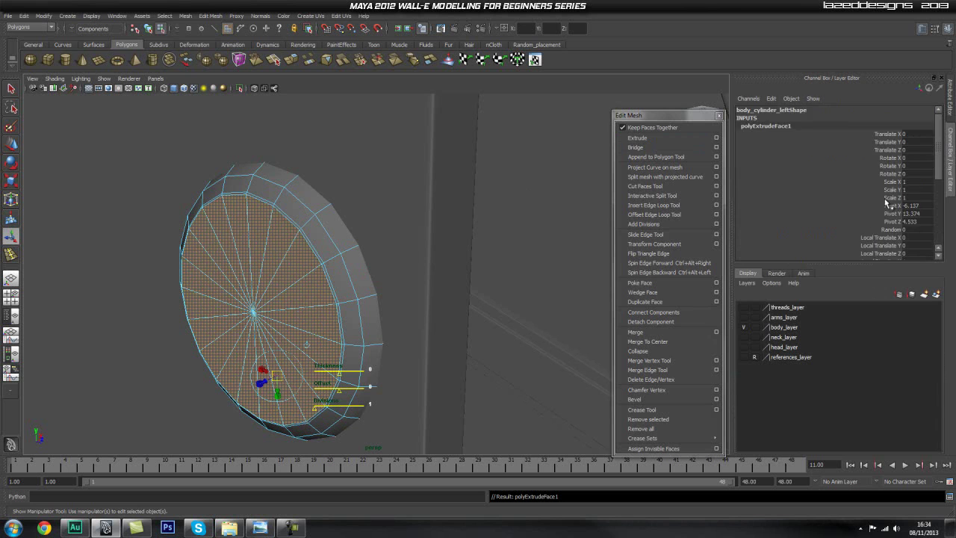
scroll(881, 224, "down", 3)
left_click(896, 206)
left_click(907, 206)
type("0.01")
key("Return")
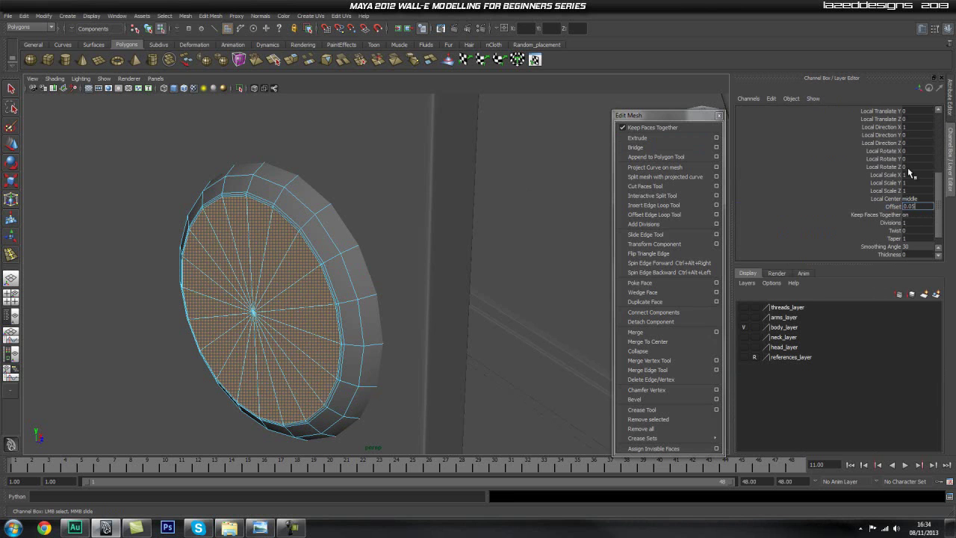
type("0.05")
key("Return")
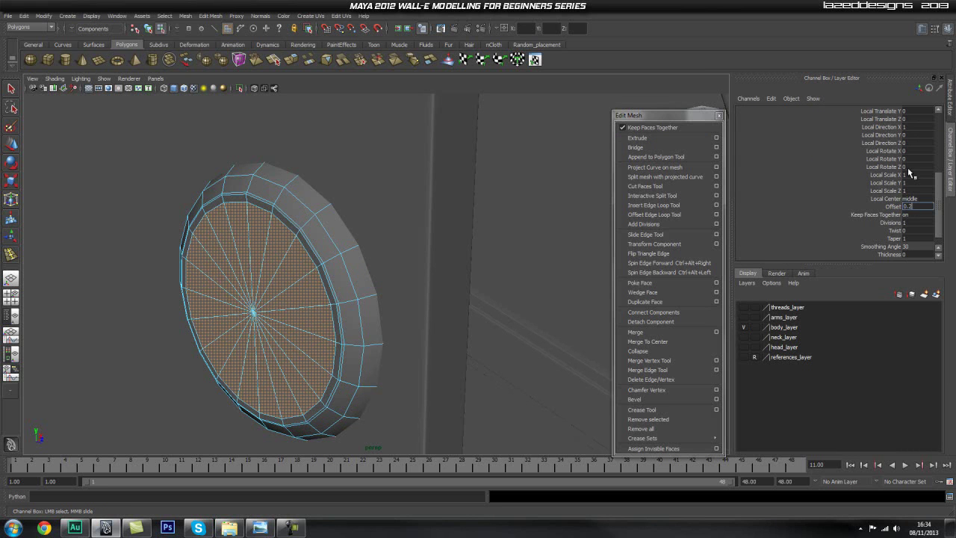
type("0.2")
key("Return")
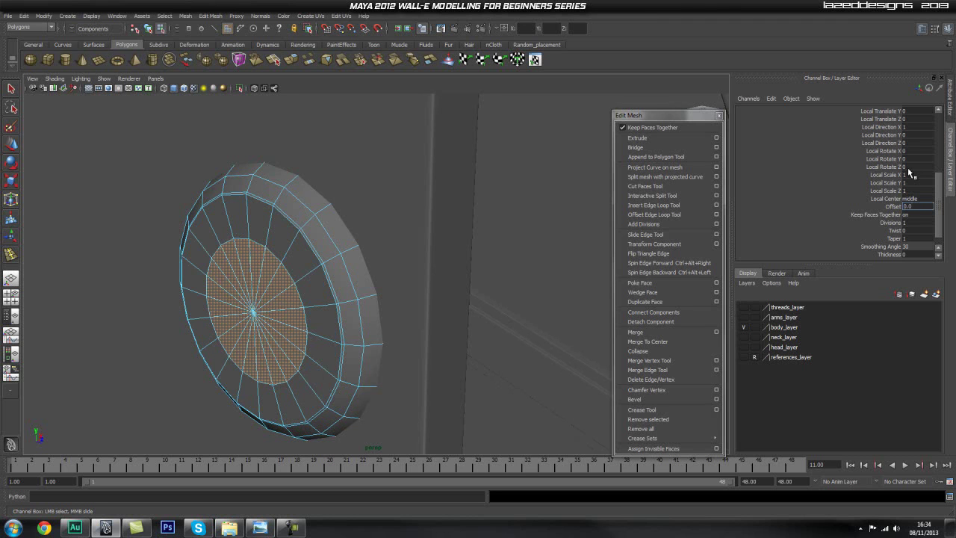
type("0.01")
key("Return")
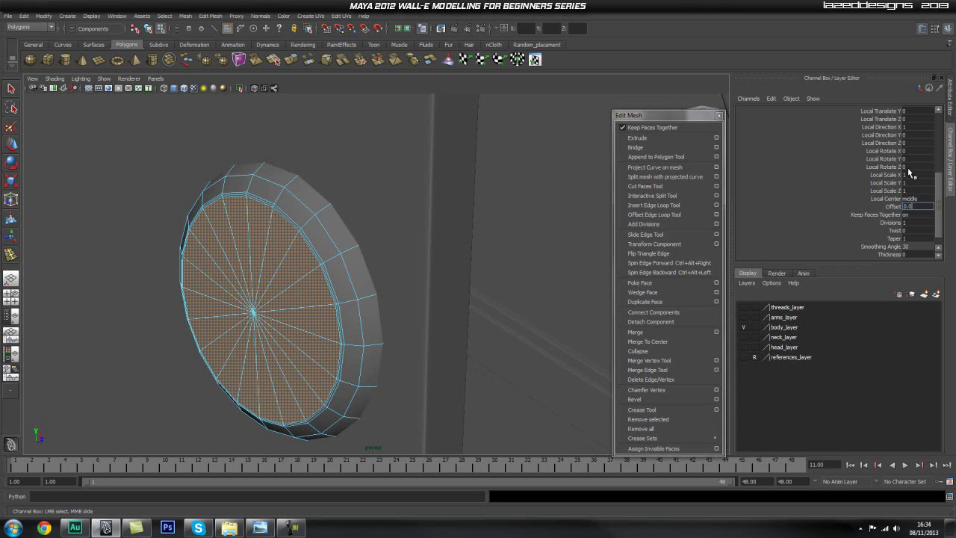
key("Return")
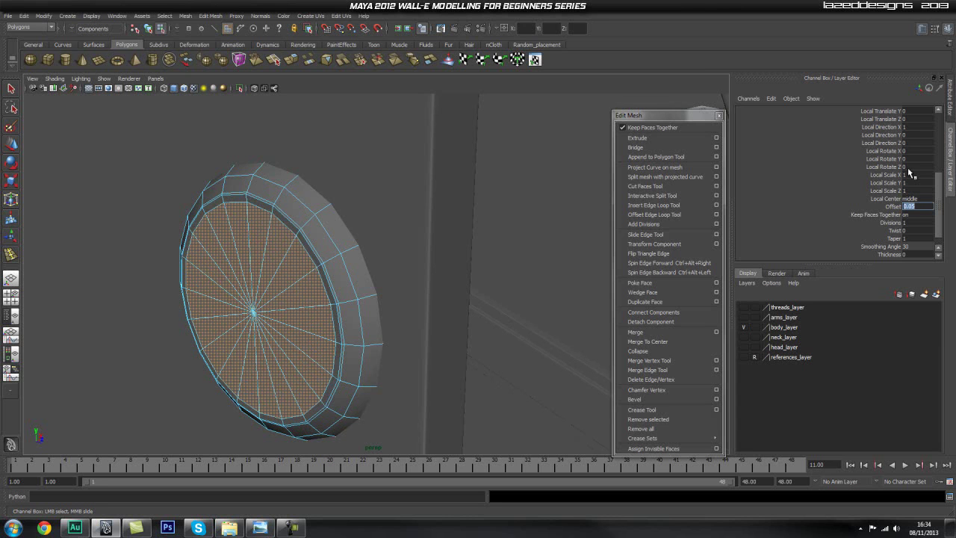
Return the left disc to object mode, display it with smooth mesh preview and deselect it
left_click_drag(436, 297, 440, 280, "alt")
key("q")
right_click_drag(340, 250, 198, 271)
key("3")
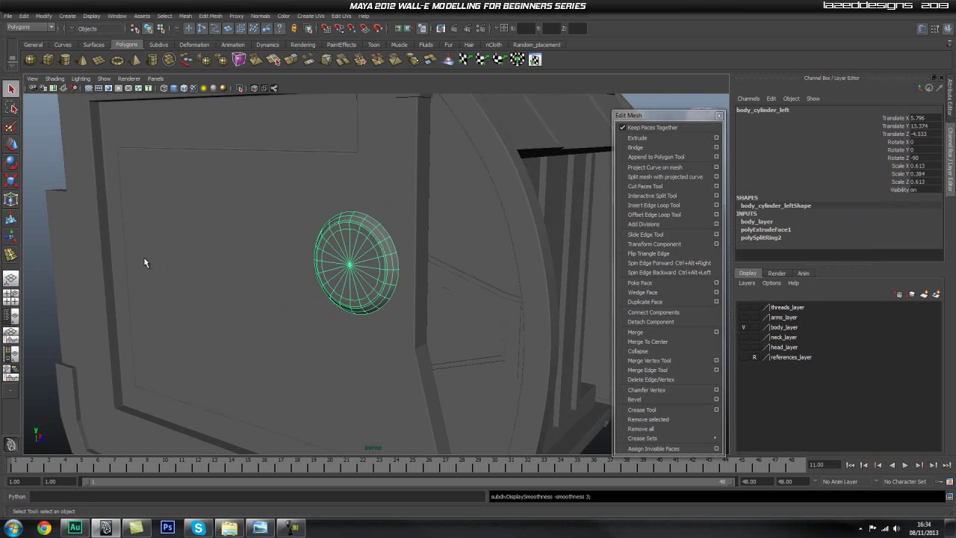
left_click(35, 154)
left_click_drag(376, 209, 358, 214, "alt")
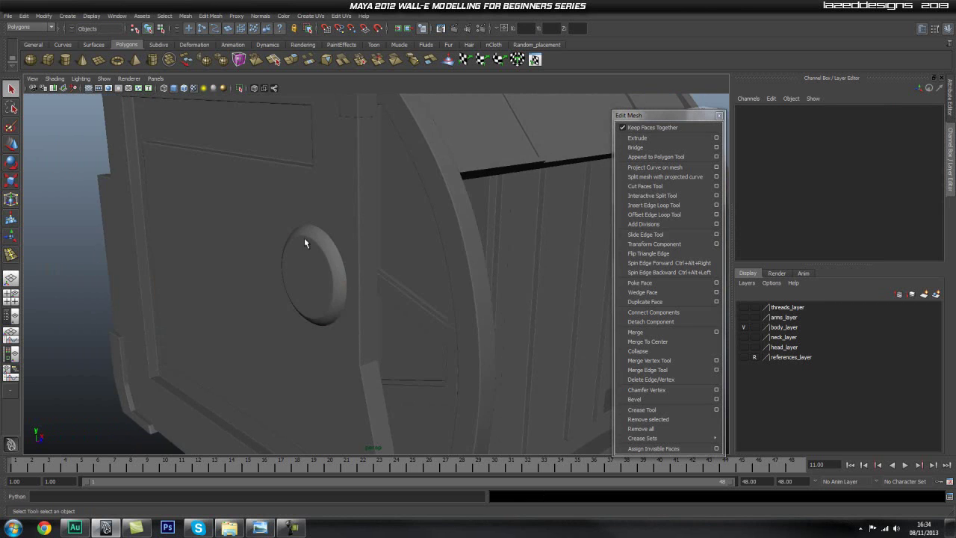
left_click_drag(435, 263, 425, 270, "alt")
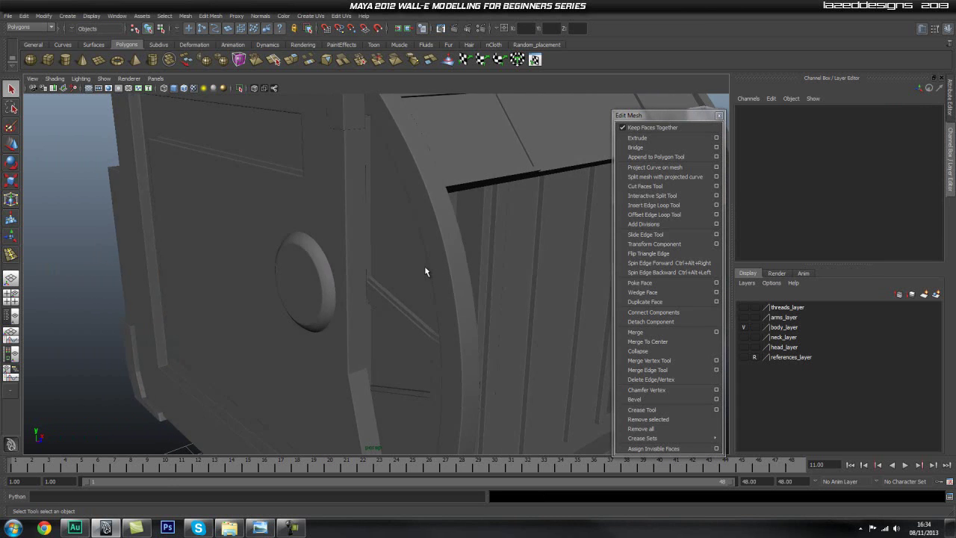
Show the right body disc unsmoothed and insert an edge loop next to the border of its flat cap
right_click_drag(425, 269, 399, 264, "alt")
left_click_drag(480, 248, 414, 252, "alt")
right_click_drag(502, 250, 482, 257, "alt")
left_click_drag(481, 257, 461, 264, "alt")
mouse_move(461, 264)
right_mouse_down("alt")
mouse_move(447, 272)
mouse_move(459, 268)
right_mouse_up("alt")
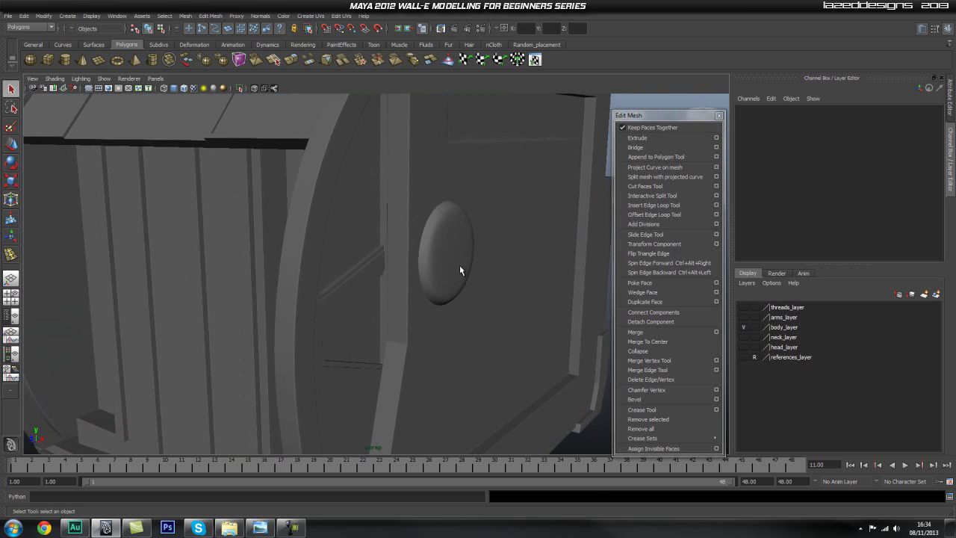
left_click(460, 267)
left_click_drag(459, 266, 415, 255, "alt")
key("1")
right_click_drag(185, 250, 257, 247, "alt")
middle_click_drag(256, 246, 412, 321, "alt")
right_click_drag(412, 321, 366, 265, "alt")
middle_click_drag(393, 262, 362, 226, "alt")
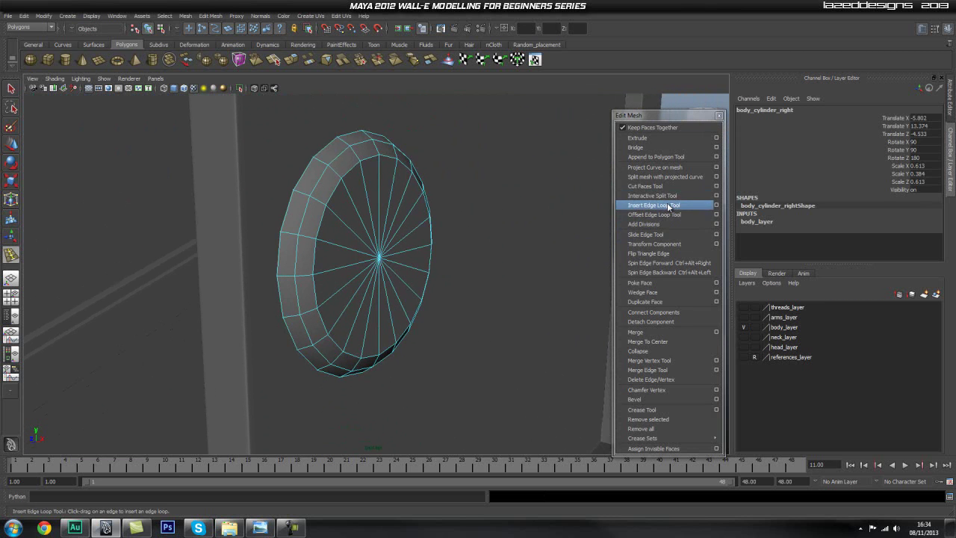
left_click(655, 204)
left_click(326, 206)
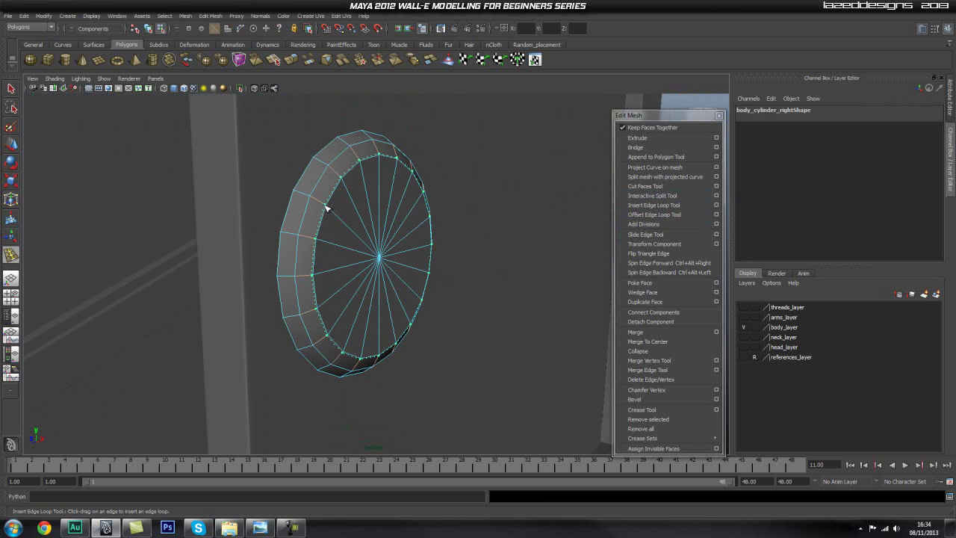
left_click_drag(326, 205, 324, 207)
right_click_drag(309, 213, 319, 263, "alt")
key("q")
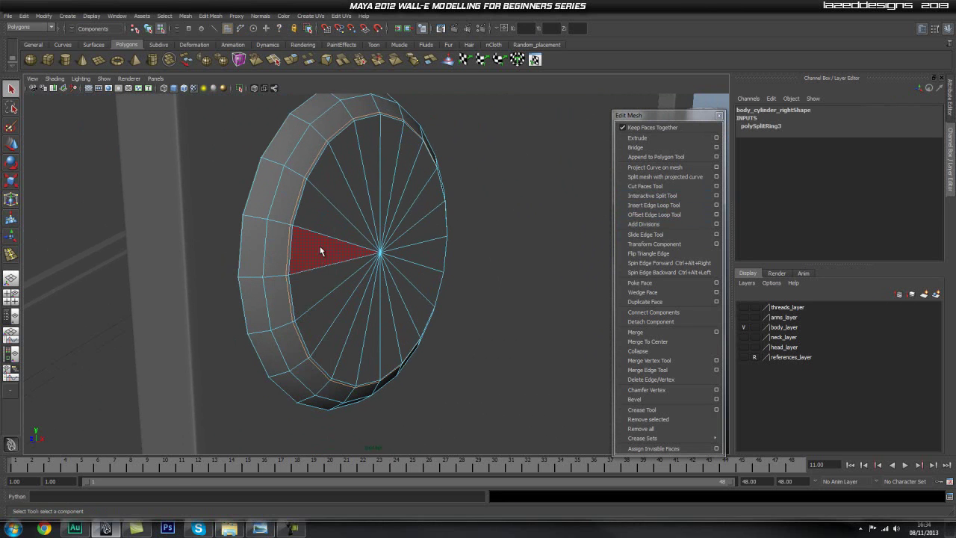
Select every triangular face of the flat cap on the right body disc
left_click(320, 248)
left_click(328, 219, "shift")
left_click(345, 190, "shift")
left_click(359, 177, "shift")
left_click(373, 171, "shift")
left_click(390, 171, "shift")
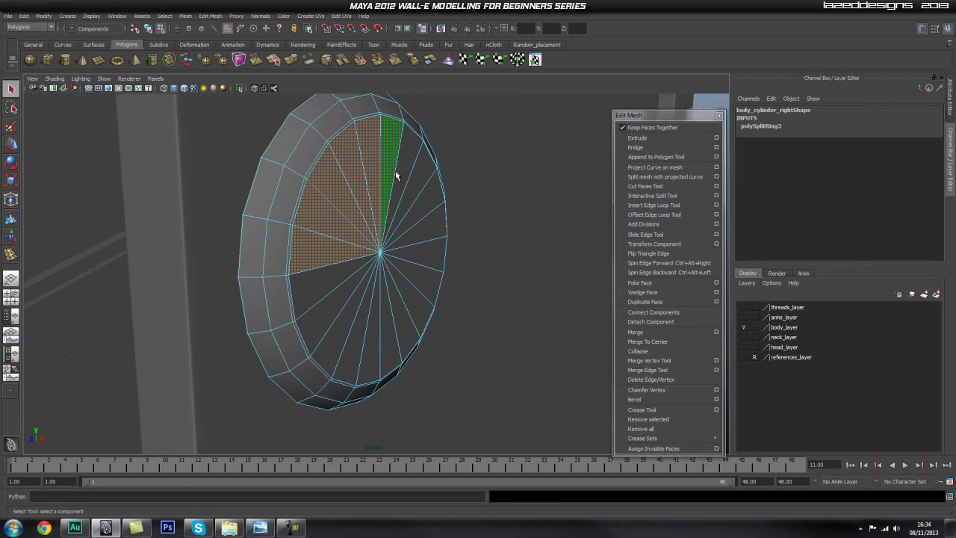
mouse_move(415, 182)
left_mouse_down()
mouse_move(433, 236)
mouse_move(426, 277)
mouse_move(391, 316)
mouse_move(373, 317)
mouse_move(344, 317)
mouse_move(331, 284)
left_mouse_up()
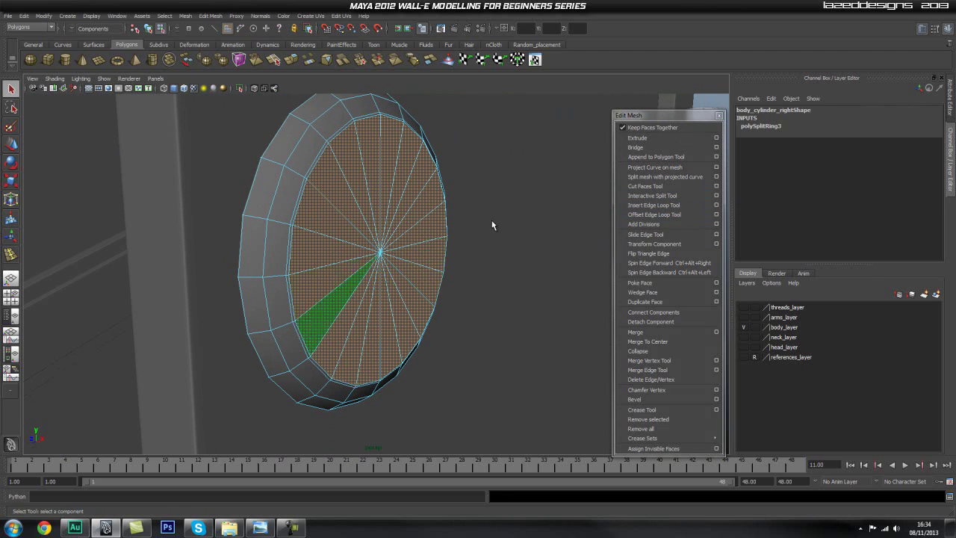
Extrude the right disc's selected cap faces with an offset of 0.05
left_click(637, 138)
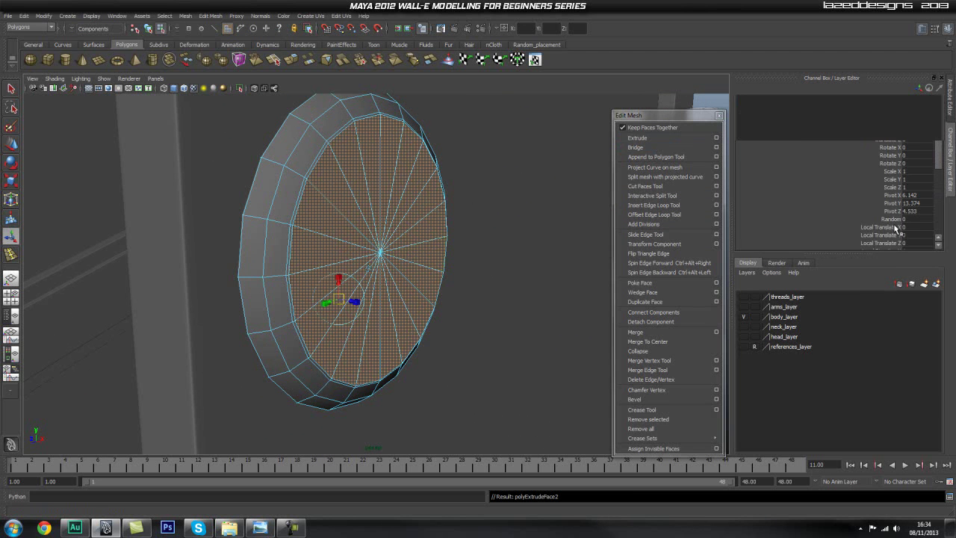
scroll(895, 229, "down", 4)
scroll(907, 243, "down", 3)
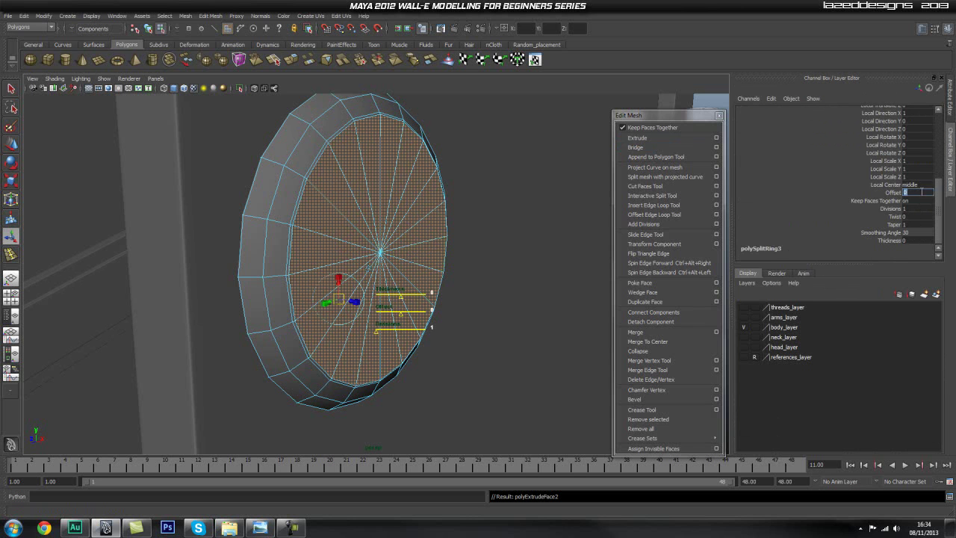
type("0.05")
key("Return")
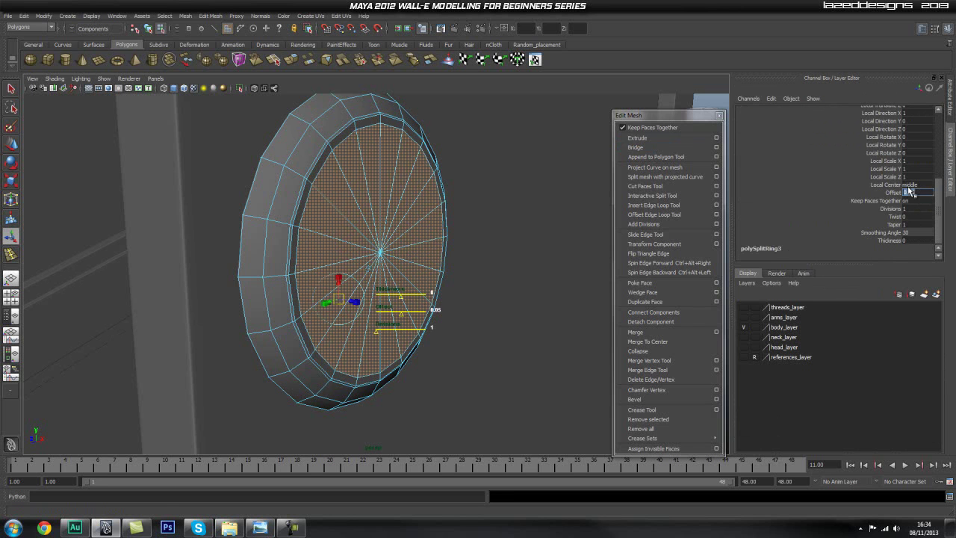
Display the right disc with smooth mesh preview and deselect it
right_click_drag(556, 227, 402, 221, "alt")
key("q")
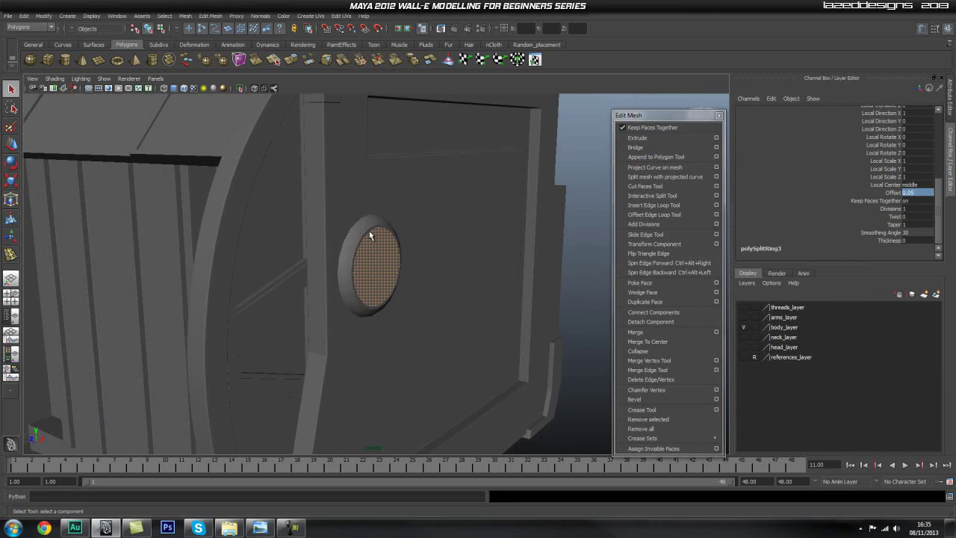
key("3")
left_click(586, 138)
right_click_drag(586, 138, 359, 246, "alt")
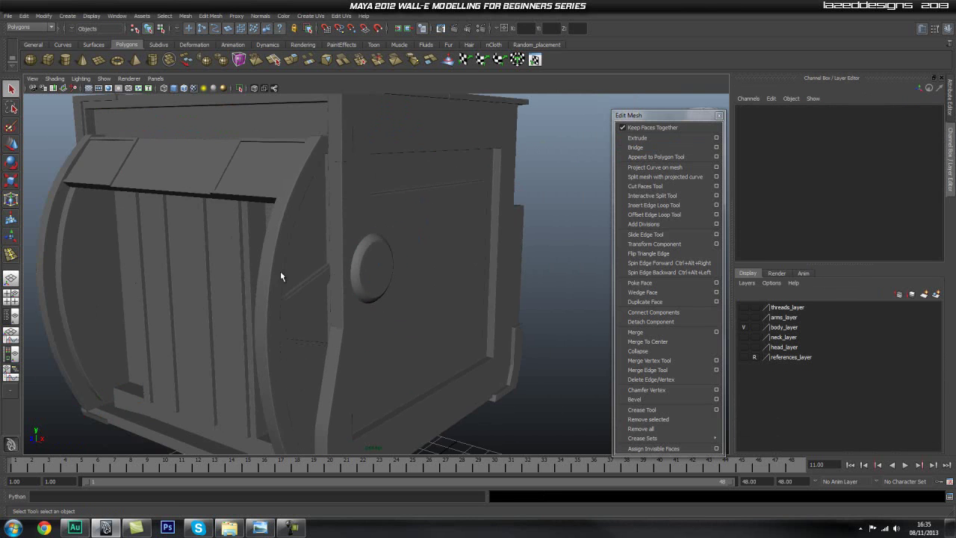
Examine the front of the body in the perspective view and the front view
left_click_drag(334, 273, 389, 277, "alt")
right_click_drag(388, 277, 370, 233, "alt")
middle_click_drag(369, 233, 364, 153, "alt")
left_click_drag(430, 228, 386, 234, "alt")
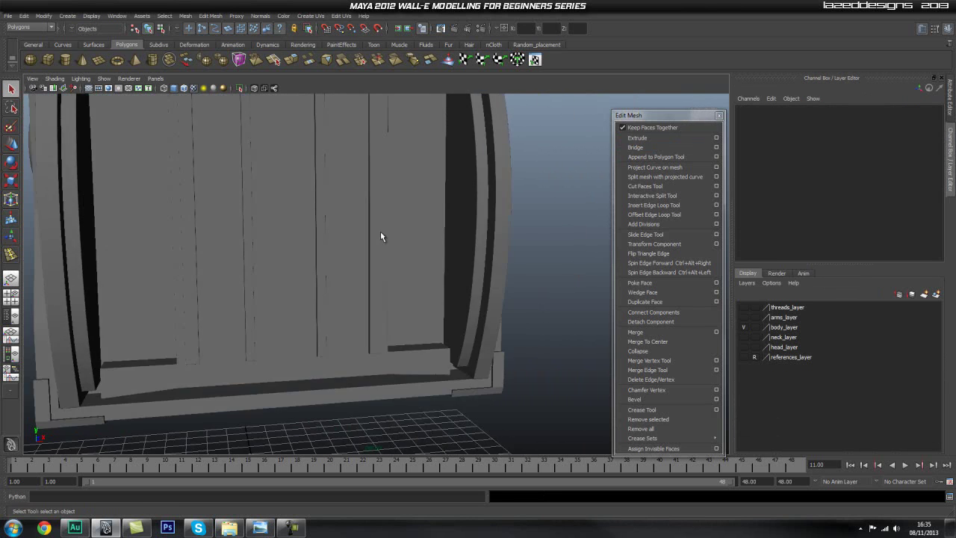
right_click_drag(386, 235, 348, 243, "alt")
middle_click_drag(348, 243, 345, 289, "alt")
left_click_drag(341, 136, 366, 203, "alt")
key("space")
right_click_drag(423, 251, 391, 265, "alt")
middle_click_drag(360, 258, 356, 213, "alt")
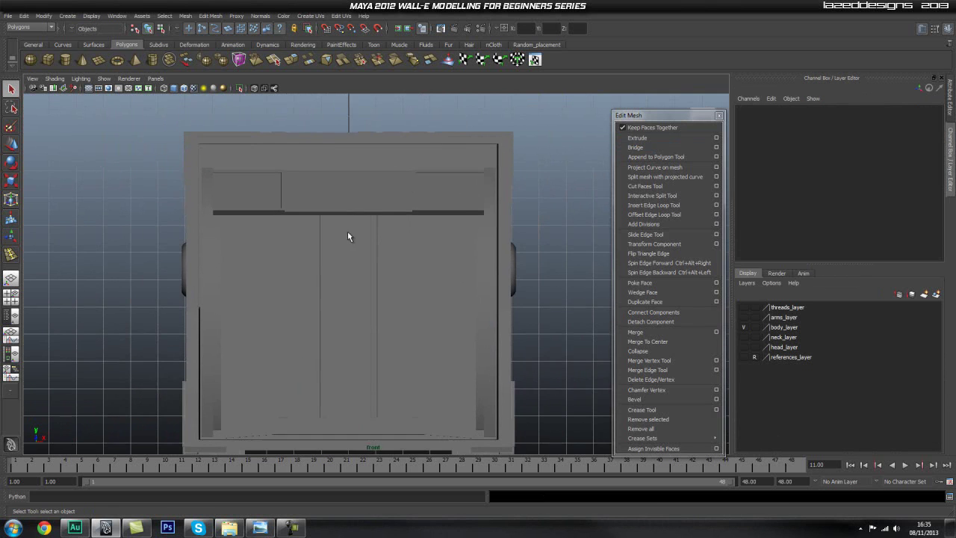
right_click_drag(414, 267, 394, 272, "alt")
middle_click_drag(363, 246, 356, 173, "alt")
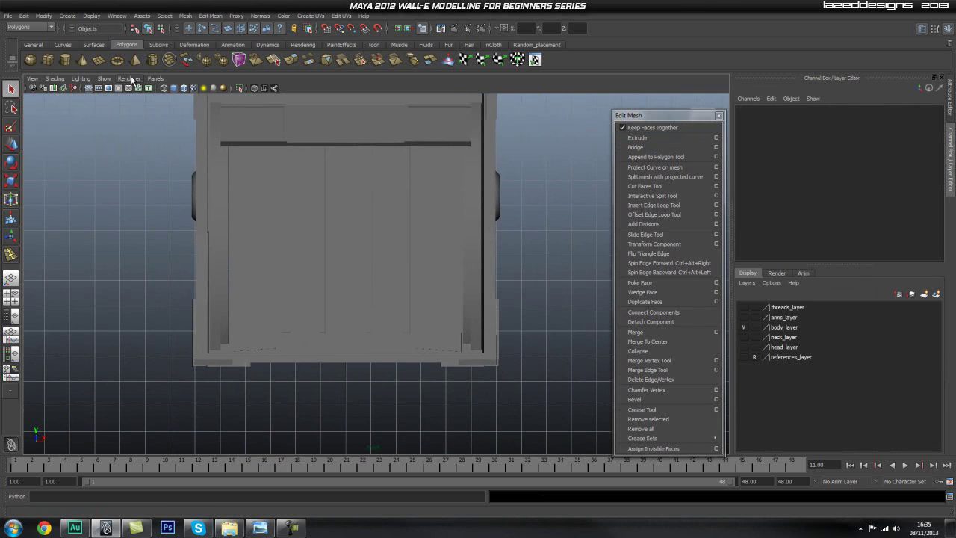
key("space")
left_click_drag(328, 232, 361, 231)
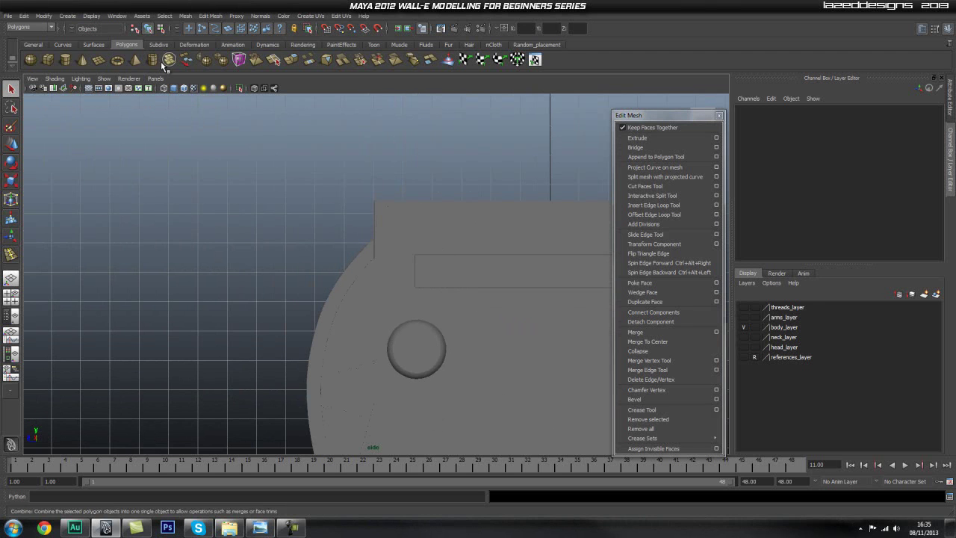
left_click(65, 60)
left_click_drag(348, 230, 350, 236)
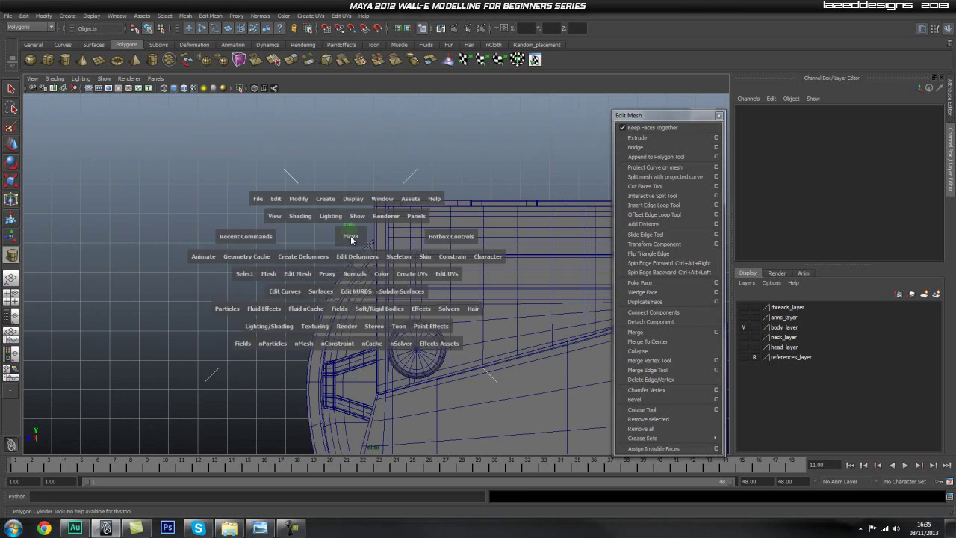
key("space")
key("space")
left_click_drag(428, 241, 428, 220)
left_click_drag(384, 260, 446, 180, "alt")
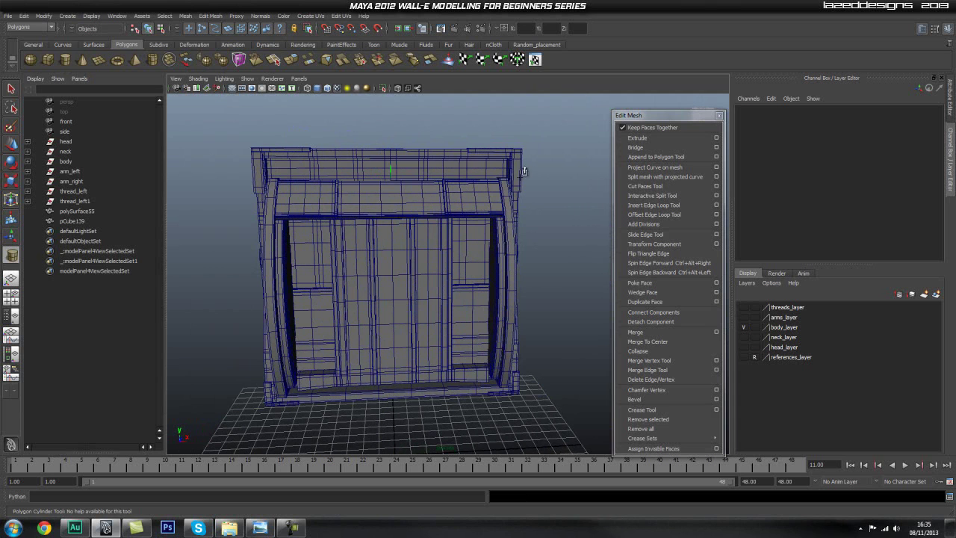
left_click(384, 161)
middle_click_drag(387, 217, 389, 225, "alt")
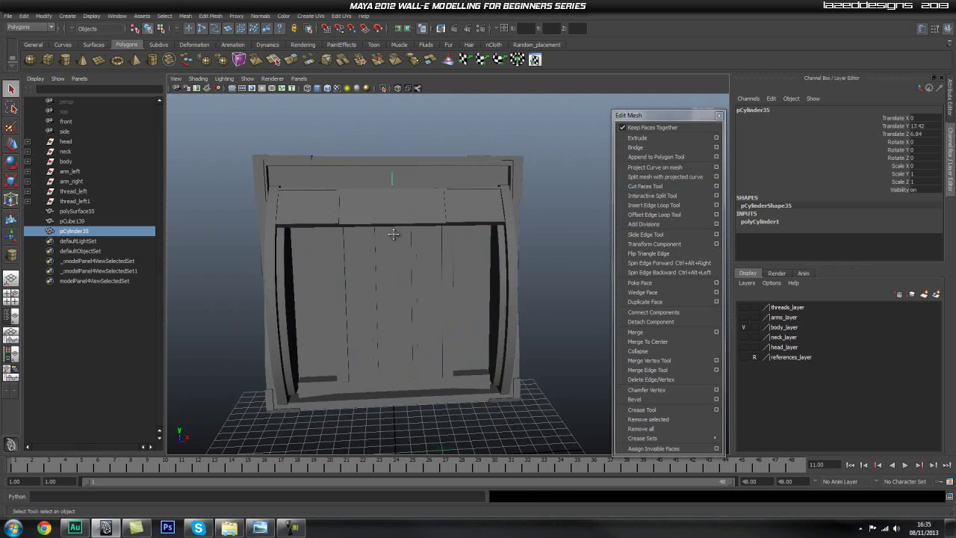
right_click_drag(388, 225, 437, 218, "alt")
left_click_drag(438, 218, 337, 182, "alt")
middle_click_drag(338, 181, 439, 224, "alt")
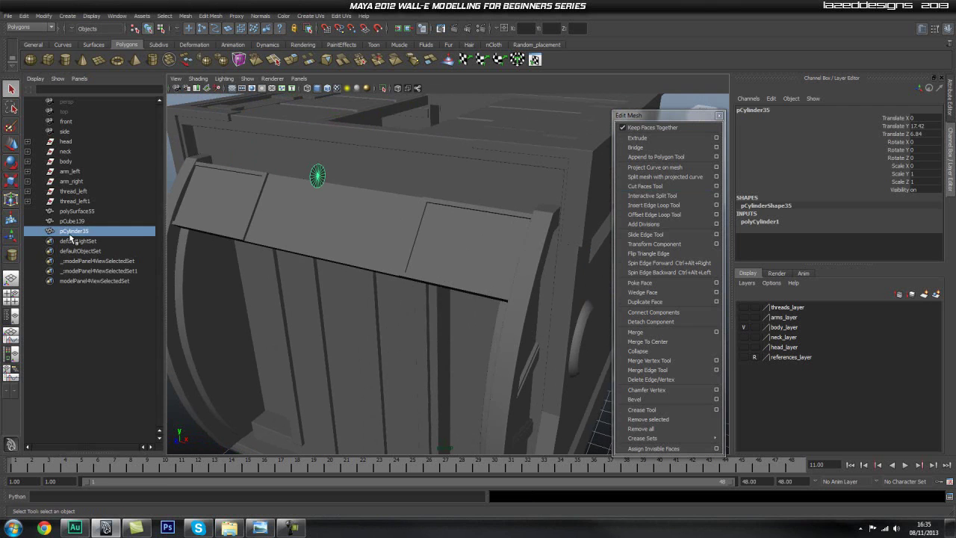
key("Delete")
Create a horizontal polygon cylinder in front of the body's upper edge, at about X 1.386, Y 17.606, Z 7.375
key("space")
left_click_drag(340, 223, 283, 216)
left_click(65, 60)
mouse_move(413, 234)
left_mouse_down()
mouse_move(444, 157)
mouse_move(403, 209)
left_mouse_up()
key("space")
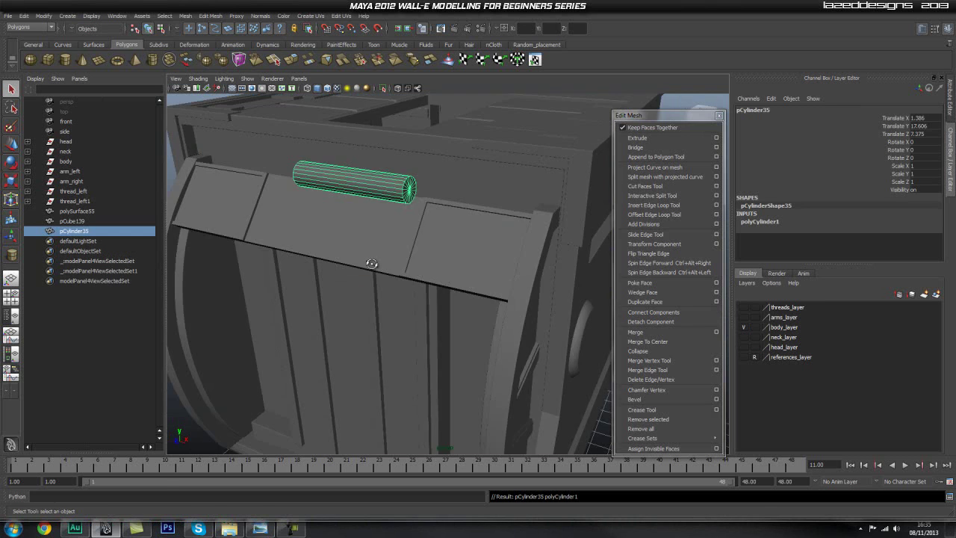
left_click_drag(366, 261, 277, 262, "alt")
scroll(394, 228, "down", 2)
Snap the new cylinder to the body's centre line at X 0
key("space")
left_click_drag(406, 231, 401, 240)
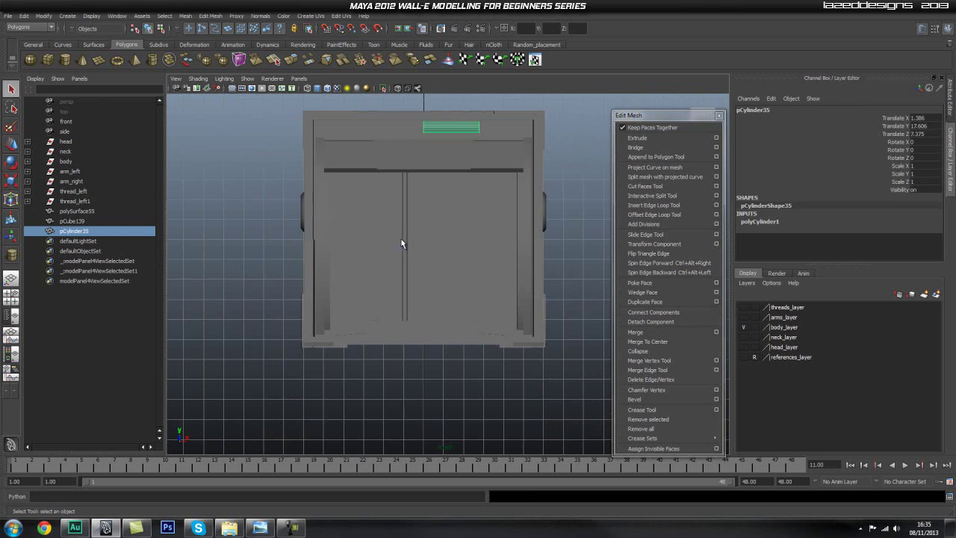
key("w")
left_click(471, 138)
key("x")
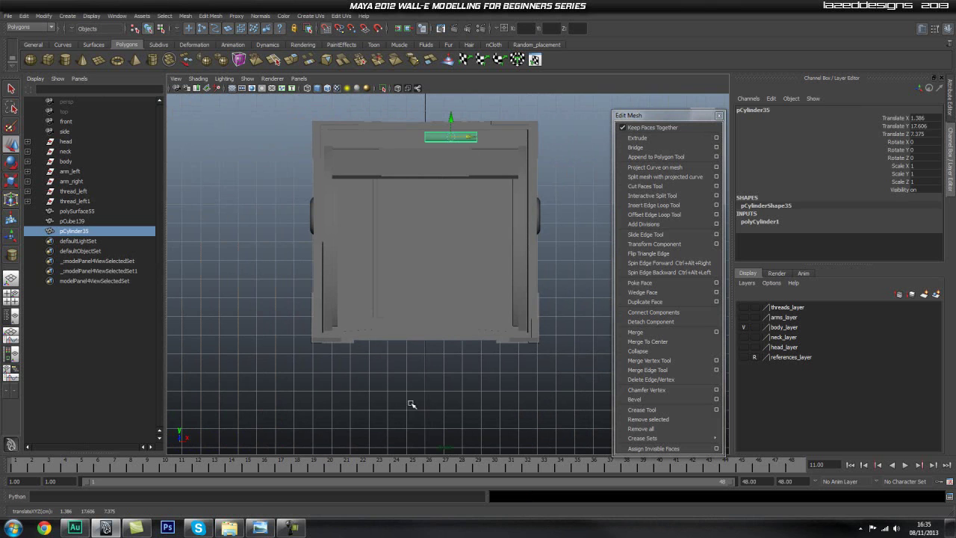
middle_click_drag(422, 360, 426, 352)
right_click_drag(296, 272, 351, 278, "alt")
middle_click_drag(419, 212, 422, 359, "alt")
right_click_drag(277, 232, 418, 265, "alt")
Move the cylinder down and back against the body's front, to about Y 17.264 and Z 5.963
left_click_drag(395, 206, 397, 227)
key("space")
left_click_drag(467, 277, 381, 260, "alt")
right_click_drag(381, 260, 410, 265, "alt")
mouse_move(409, 266)
left_mouse_down("alt")
mouse_move(371, 260)
mouse_move(425, 262)
left_mouse_up("alt")
key("space")
right_click_drag(427, 262, 578, 268, "alt")
middle_click_drag(397, 253, 394, 281, "alt")
middle_click_drag(332, 219, 415, 221)
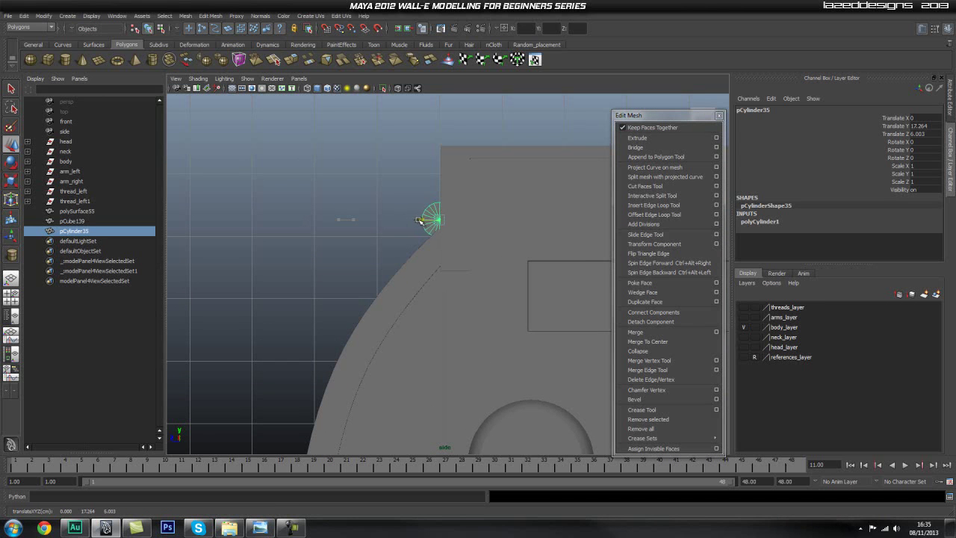
Push the cylinder further back into the gap above the front panel, to about Z 5.769
key("space")
left_click_drag(403, 223, 399, 199)
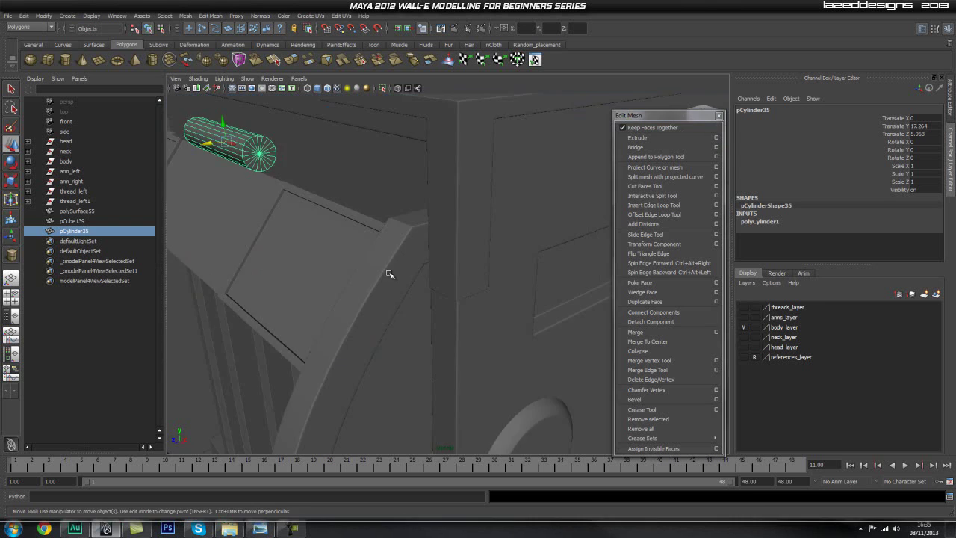
left_click_drag(394, 247, 420, 277, "alt")
right_click_drag(421, 277, 339, 275, "alt")
middle_click_drag(338, 275, 352, 286, "alt")
right_click_drag(353, 286, 433, 279, "alt")
left_click_drag(433, 279, 426, 276, "alt")
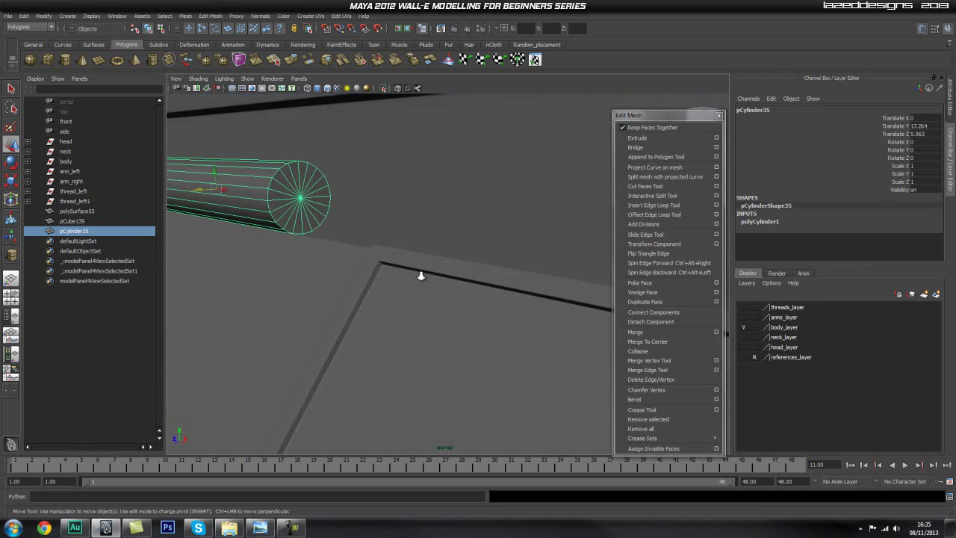
right_click_drag(426, 275, 415, 262, "alt")
left_click_drag(415, 262, 400, 270, "alt")
right_click_drag(400, 268, 439, 303, "alt")
left_click_drag(440, 303, 442, 274, "alt")
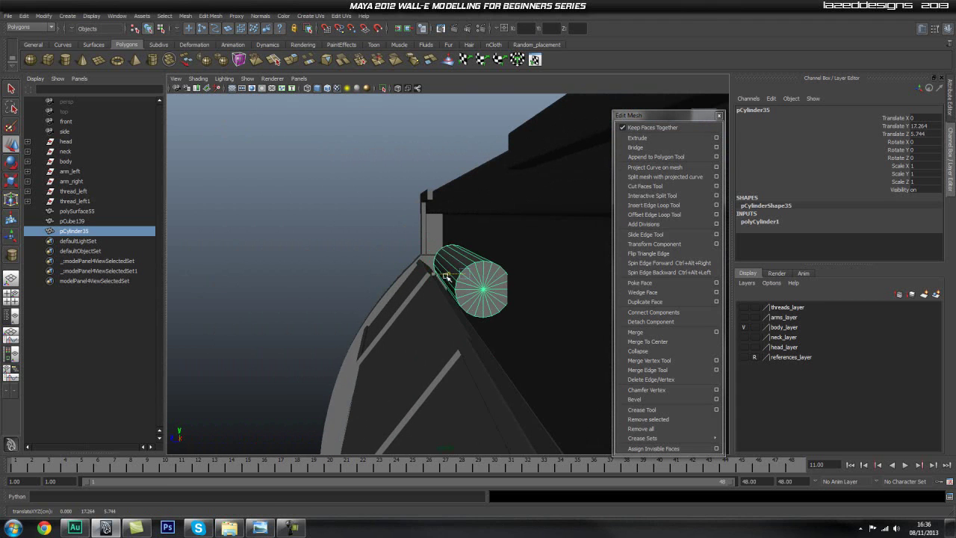
left_click_drag(466, 283, 521, 318, "alt")
right_click_drag(520, 318, 552, 326, "alt")
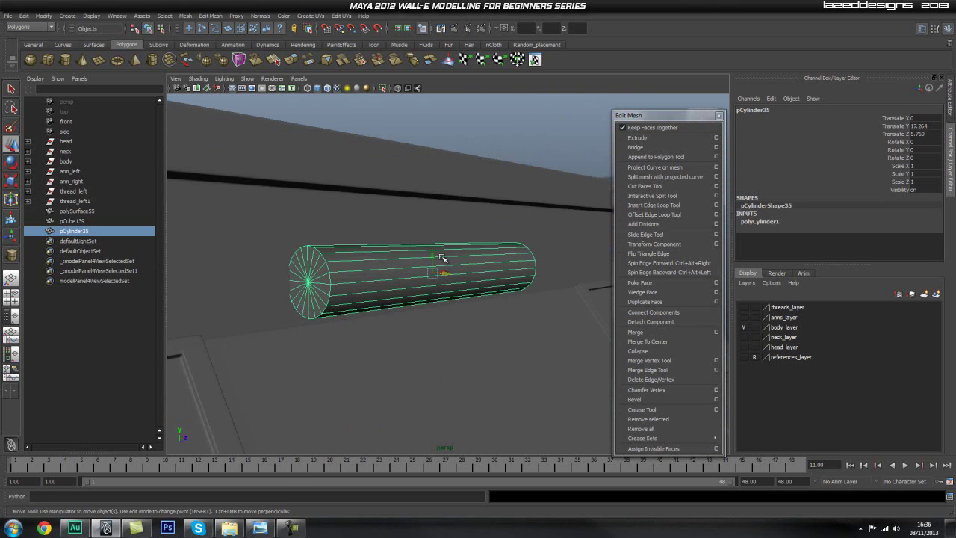
Lower the cylinder onto the front panel's top edge, to about Y 17.163 and Z 5.781
left_click_drag(435, 257, 453, 287)
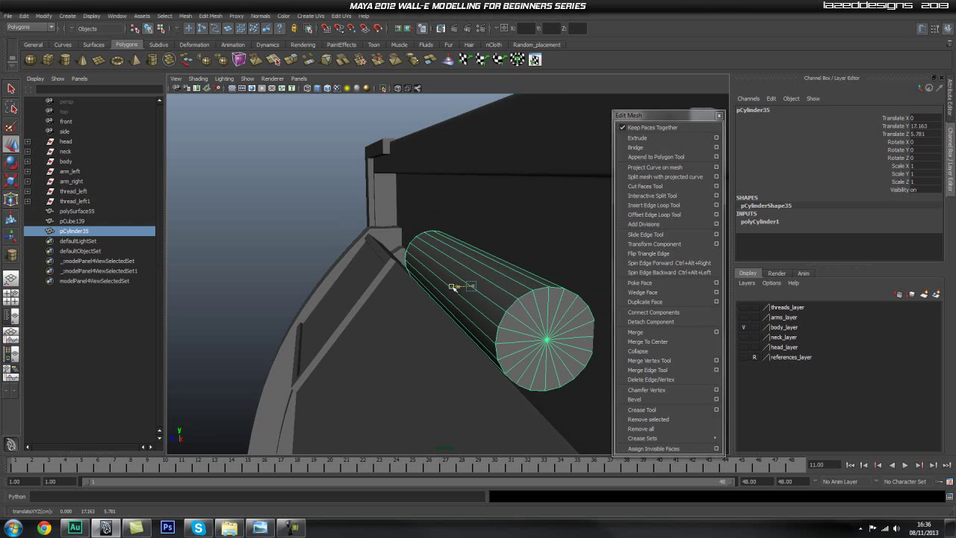
right_click_drag(491, 377, 366, 358, "alt")
left_click_drag(365, 359, 463, 343, "alt")
left_click(417, 160)
right_click_drag(524, 216, 504, 258, "alt")
left_click_drag(504, 258, 500, 297, "alt")
left_click(433, 292)
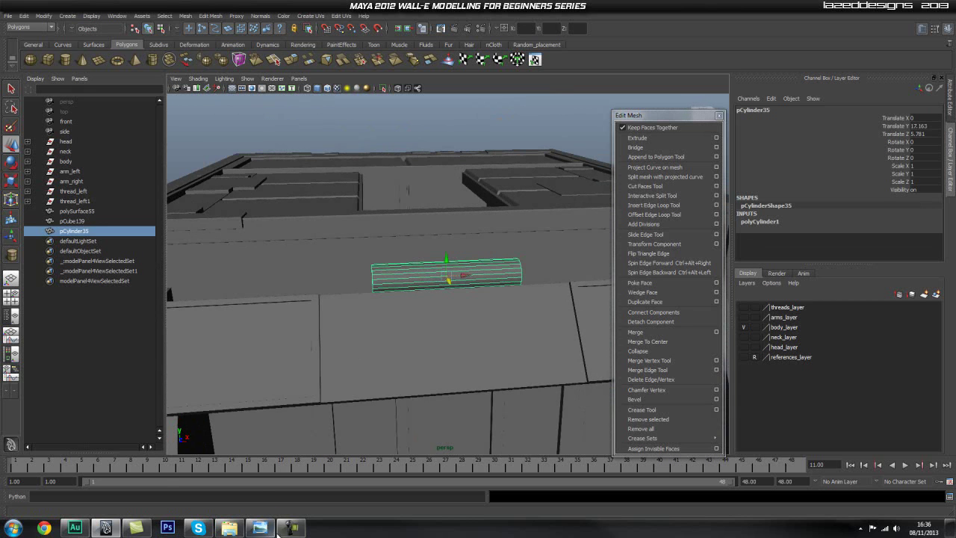
Switch to the reference render and examine the roller bar above the front door
key("alt+Tab")
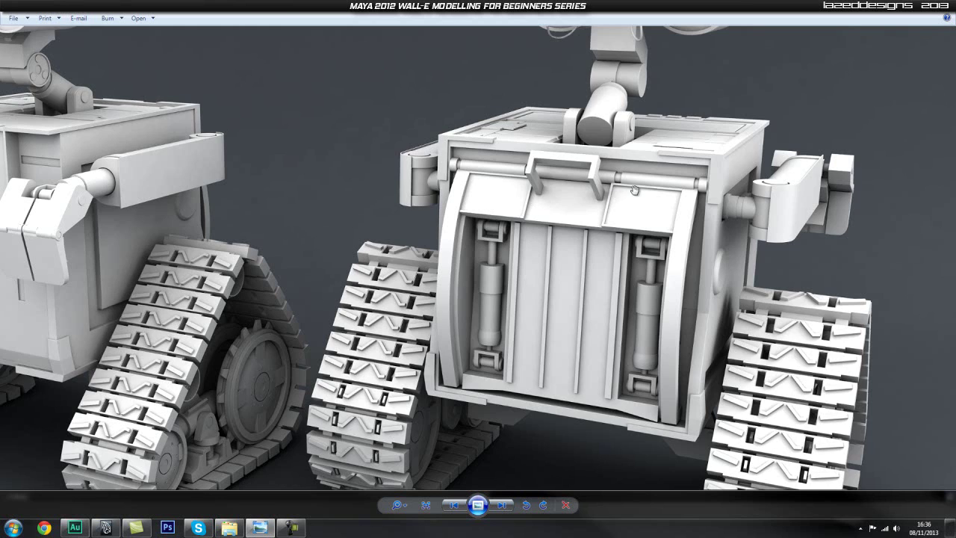
scroll(626, 195, "up", 2)
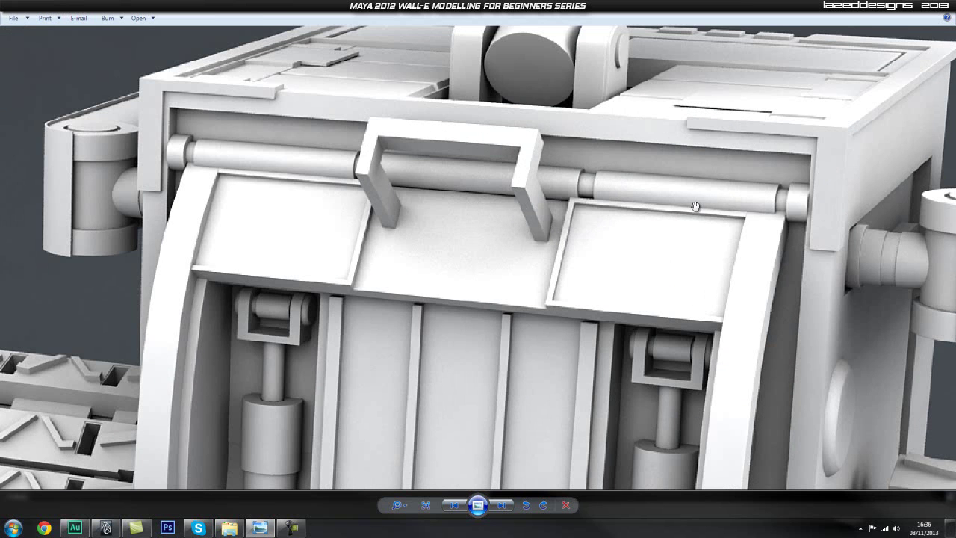
scroll(687, 212, "down", 2)
scroll(720, 210, "up", 2)
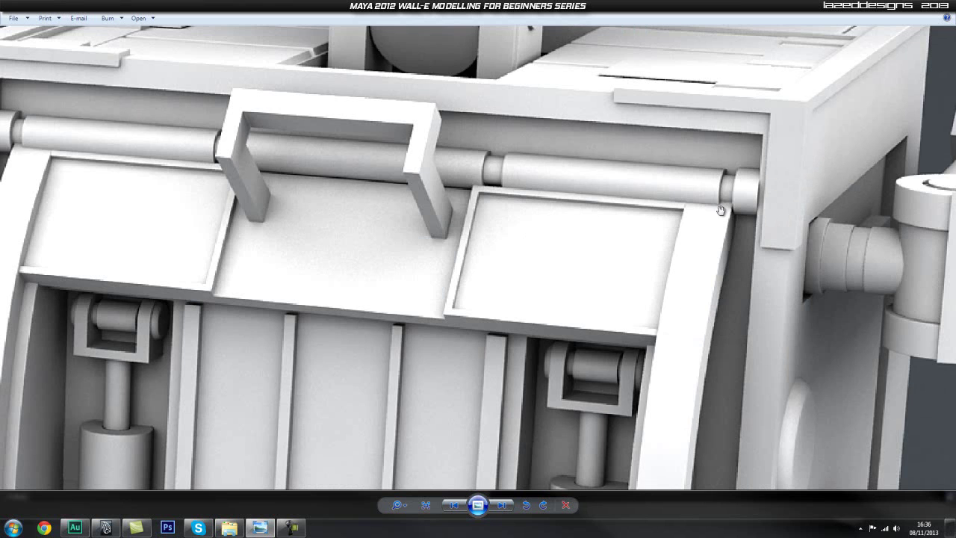
scroll(668, 227, "down", 2)
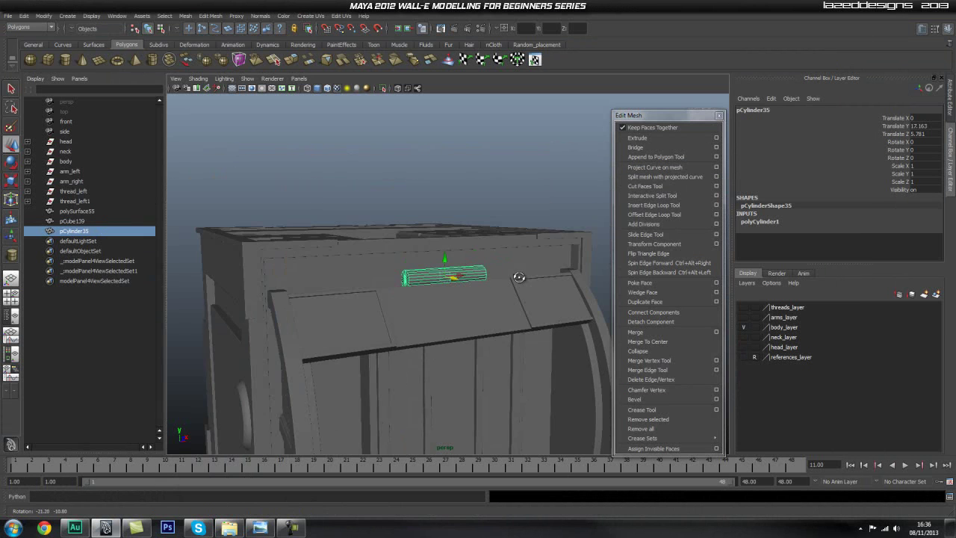
Back in Maya, duplicate the cylinder and scale the copy longer and thinner, to about 3.272 in X and 0.748 in Y and Z
left_click_drag(518, 277, 445, 278, "alt")
scroll(478, 293, "up", 4)
key("ctrl+d")
key("r")
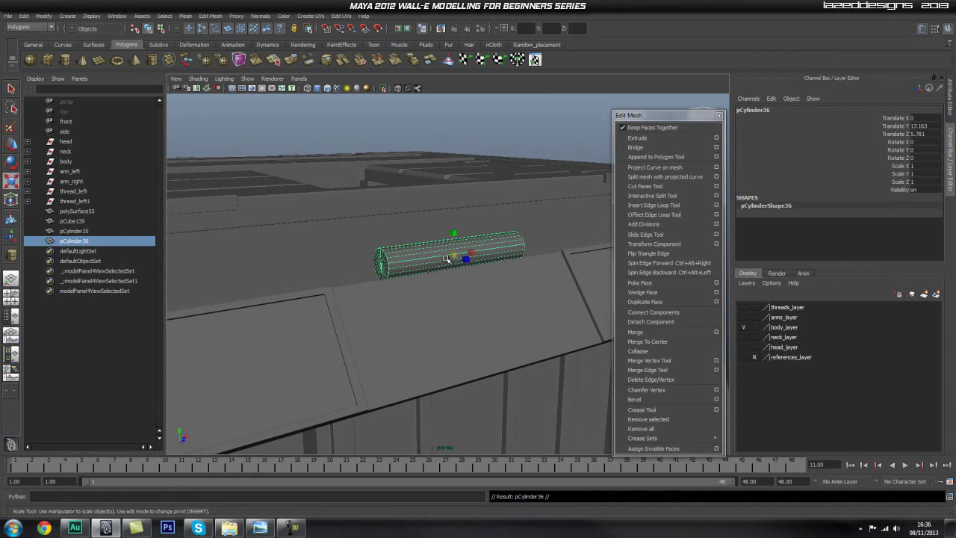
left_click(453, 257)
left_click_drag(473, 255, 575, 275)
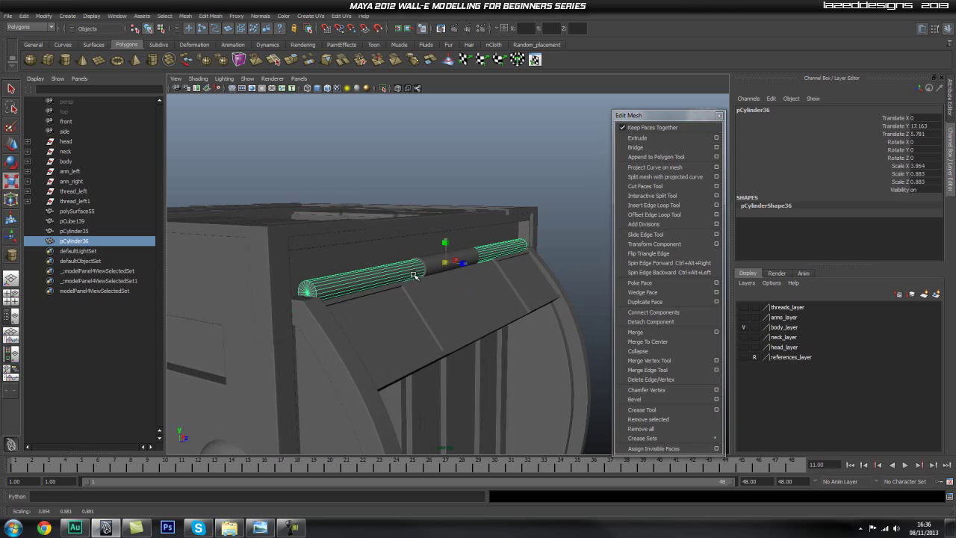
left_click_drag(401, 284, 391, 285)
right_click_drag(455, 279, 663, 277, "alt")
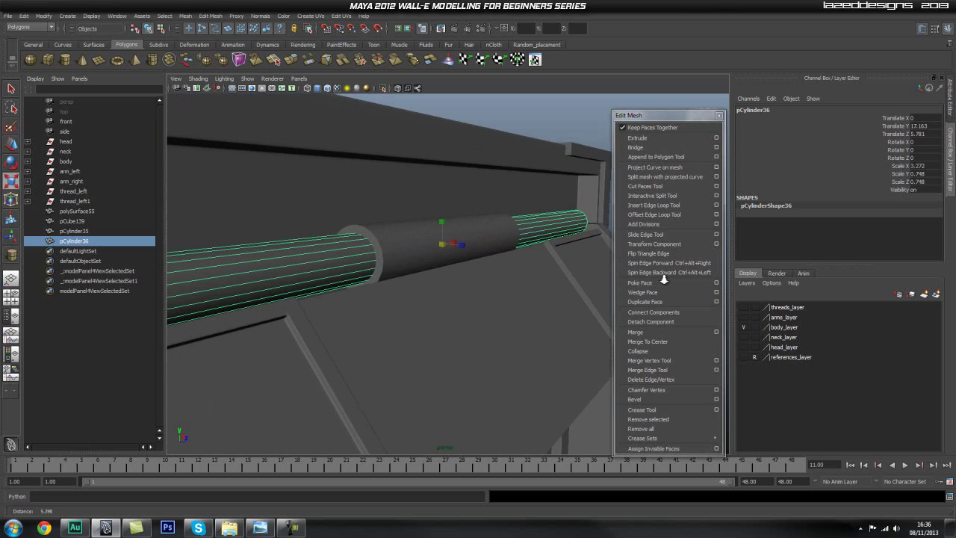
left_click_drag(451, 239, 454, 242)
Scale the duplicated bar to about 5.71 in X and 0.629 in Y and Z
right_click_drag(457, 272, 435, 274, "alt")
left_click_drag(435, 273, 531, 269, "alt")
right_click_drag(530, 269, 433, 239, "alt")
left_click_drag(438, 234, 319, 271)
left_click_drag(493, 247, 390, 248, "alt")
left_click_drag(468, 236, 365, 254, "alt")
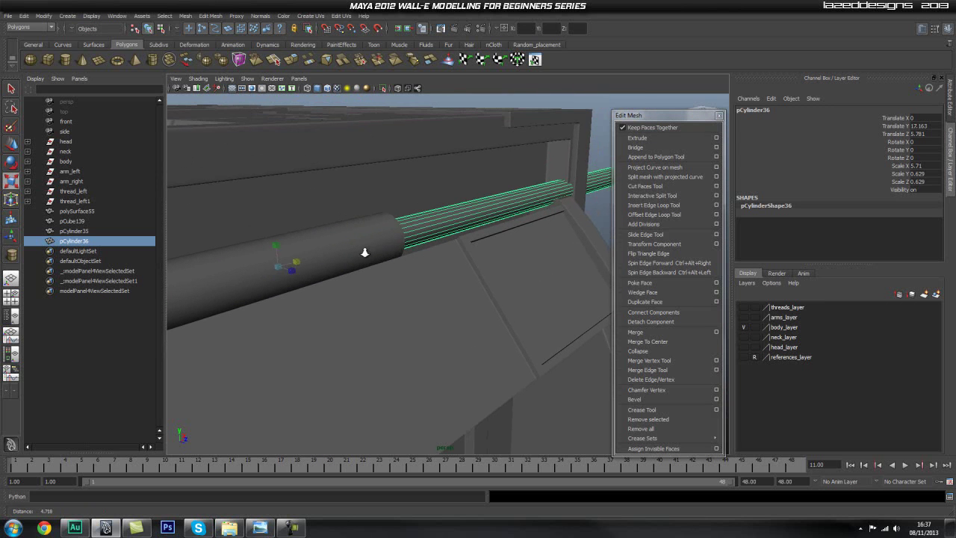
Move the thin bar back to about Z 5.696 and shorten it to about 4.291 in X to fit between the side frames
key("w")
mouse_move(290, 268)
left_mouse_down()
mouse_move(274, 268)
mouse_move(284, 273)
mouse_move(284, 263)
left_mouse_up()
key("r")
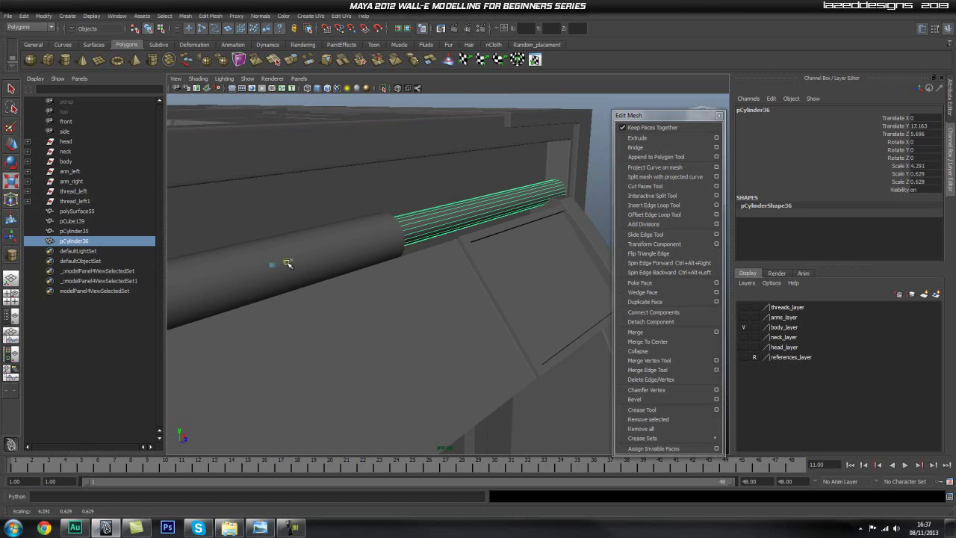
left_click_drag(461, 243, 428, 241, "alt")
right_click_drag(429, 241, 141, 234, "alt")
mouse_move(401, 243)
left_mouse_down("alt")
mouse_move(355, 240)
mouse_move(401, 240)
left_mouse_up("alt")
right_click_drag(329, 250, 369, 252, "alt")
middle_click_drag(369, 252, 434, 226, "alt")
left_click(573, 230)
Raise the thin bar to about Y 17.276 so it sits above the front panel
right_click_drag(339, 271, 430, 269, "alt")
left_click_drag(429, 268, 444, 219, "alt")
left_click(395, 253)
key("w")
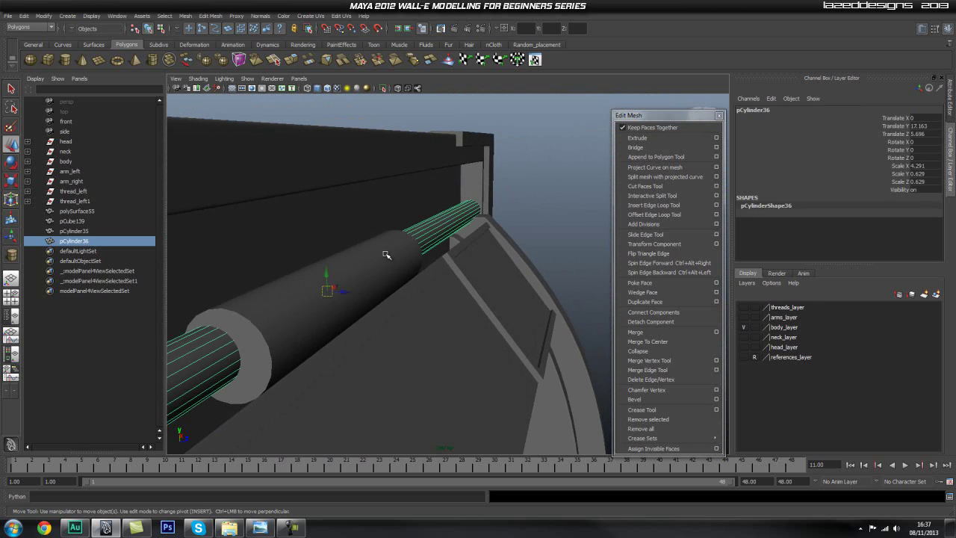
left_click_drag(329, 274, 329, 260)
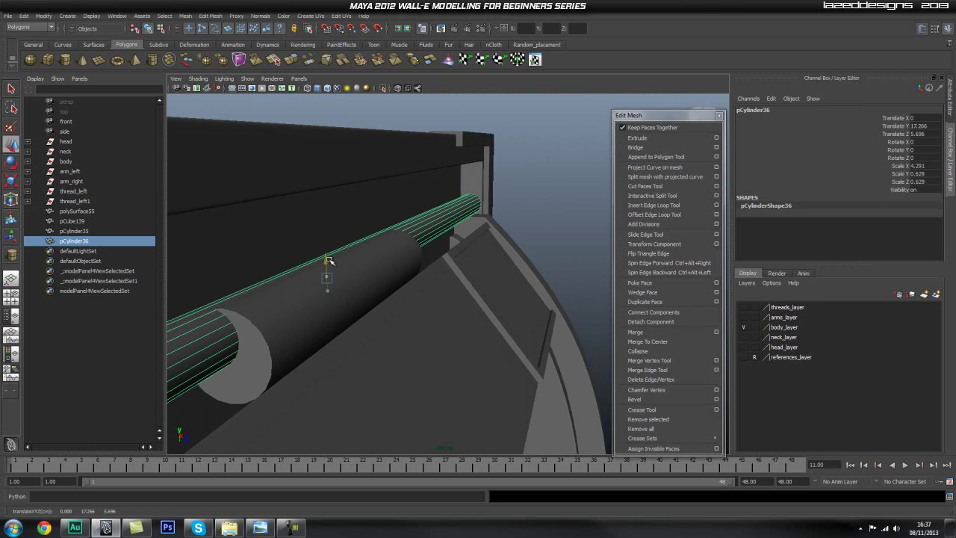
left_click(539, 182)
left_click_drag(534, 196, 492, 240, "alt")
middle_click_drag(493, 241, 521, 241, "alt")
left_click_drag(309, 238, 520, 202, "alt")
left_click_drag(525, 162, 338, 241, "alt")
left_click(380, 220)
left_click_drag(288, 224, 290, 222)
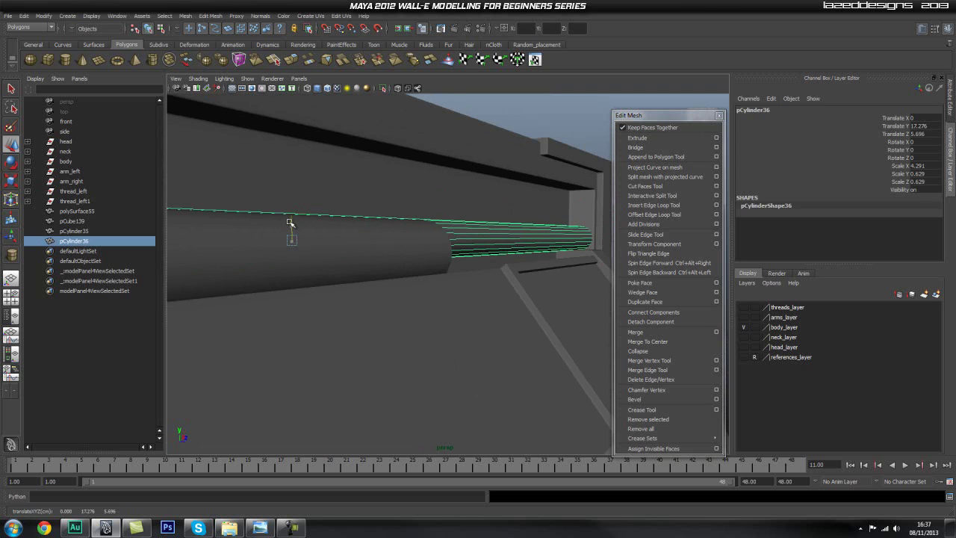
left_click(504, 213)
Delete the short thick cylinder around the middle of the thin bar
left_click_drag(486, 214, 506, 206, "alt")
left_click(401, 245)
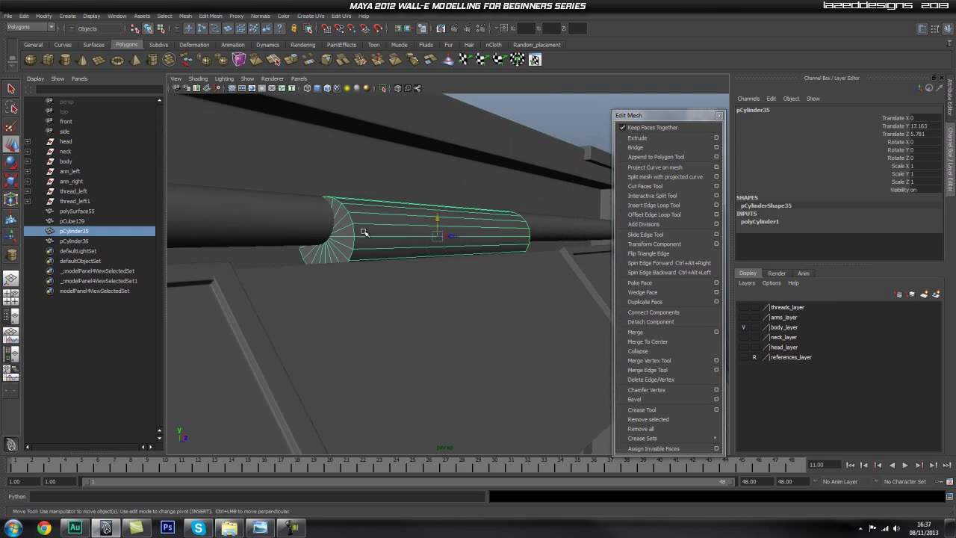
left_click_drag(439, 217, 433, 244)
key("Delete")
left_click(483, 271)
left_click_drag(482, 271, 463, 258, "alt")
Check the reference render again and isolate the long thin bar in the viewport
left_click(260, 527)
left_click_drag(382, 7, 955, 60)
middle_click_drag(468, 235, 459, 192, "alt")
left_click_drag(458, 192, 418, 224, "alt")
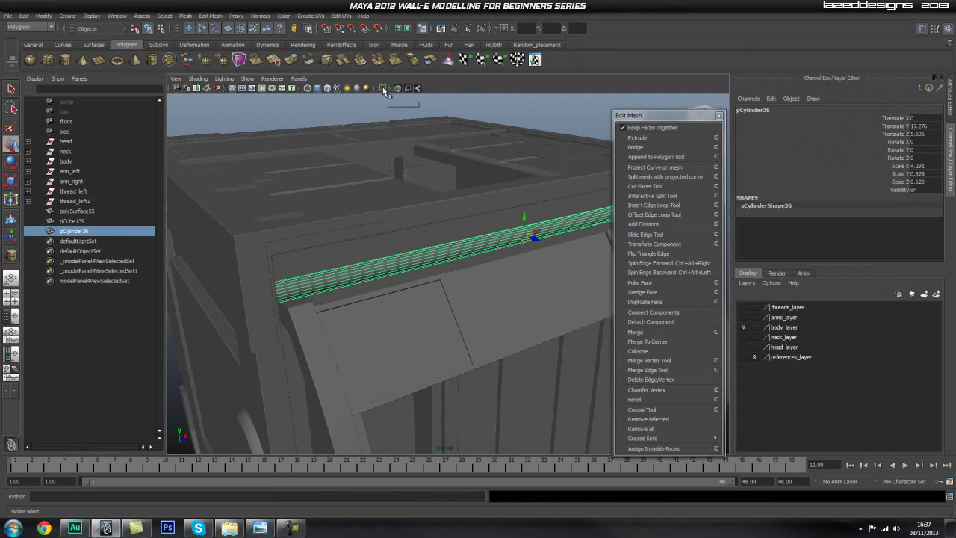
left_click(383, 89)
Select all the triangular cap faces at the bar's ends from the side view
left_click_drag(328, 250, 354, 252, "alt")
key("space")
left_click_drag(433, 224, 467, 222)
right_click_drag(468, 222, 648, 239, "alt")
middle_click_drag(479, 152, 440, 249, "alt")
right_click_drag(439, 248, 437, 270)
left_click_drag(432, 230, 445, 250)
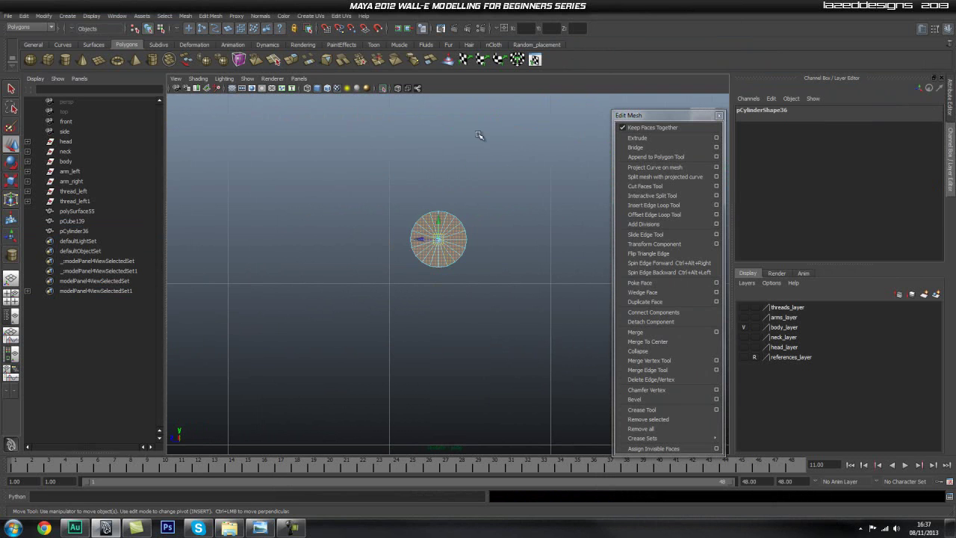
Extrude the bar's selected cap faces with an offset of 0.01
right_click_drag(361, 184, 587, 211, "alt")
left_click(675, 138)
right_click_drag(348, 179, 579, 176, "alt")
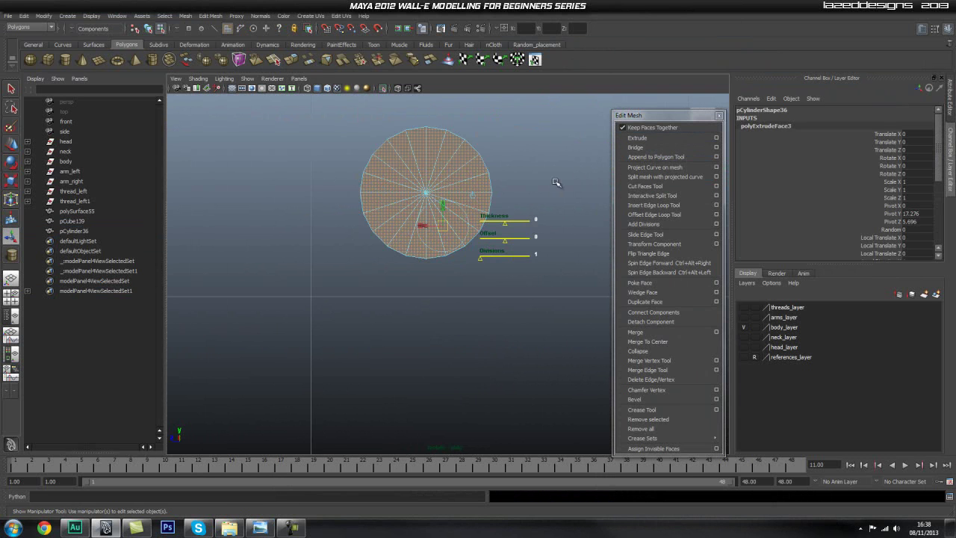
scroll(835, 233, "down", 5)
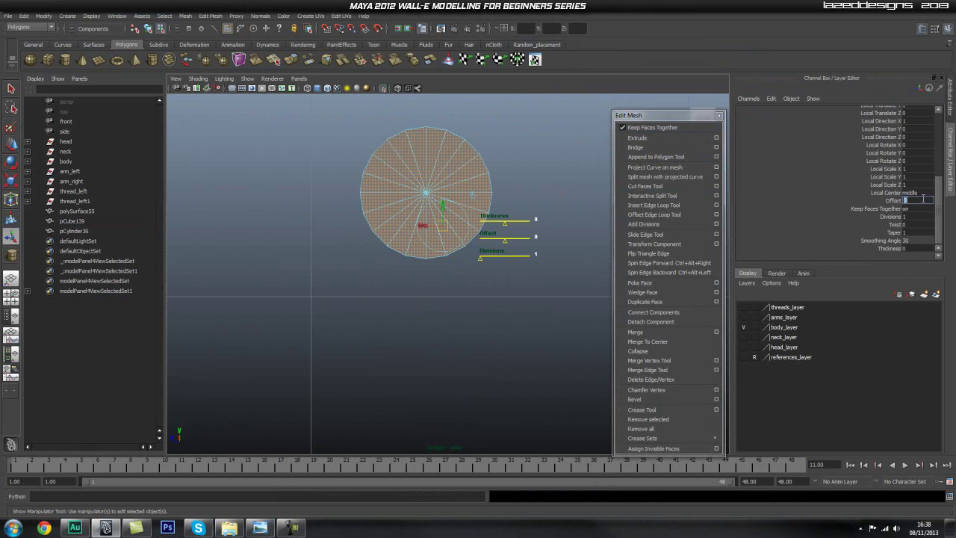
type("0.05")
key("Return")
type("0.01")
key("Return")
right_click_drag(412, 195, 521, 186, "alt")
Insert 6 evenly spaced edge loops along the bar with the Insert Edge Loop Tool
key("space")
left_click_drag(463, 183, 462, 158)
left_click_drag(545, 218, 463, 224, "alt")
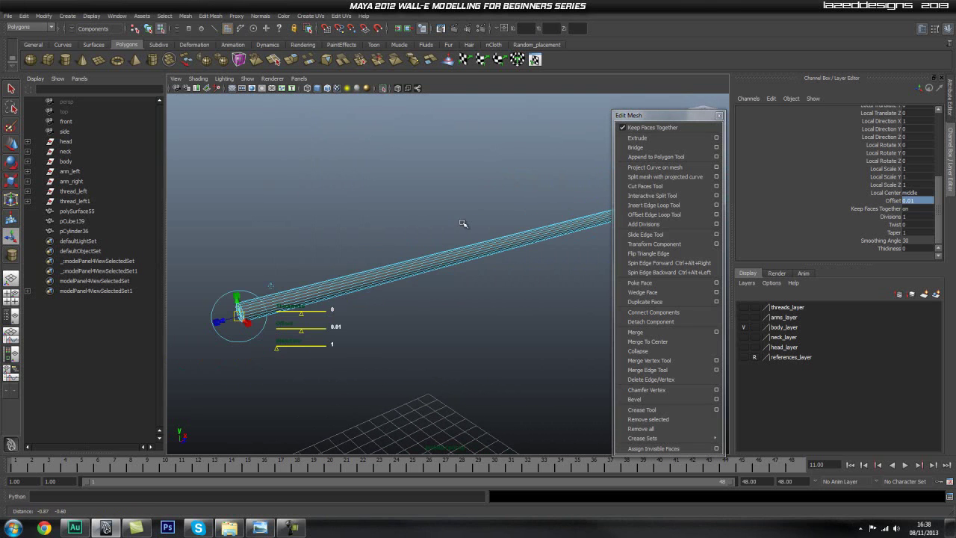
left_click(716, 205)
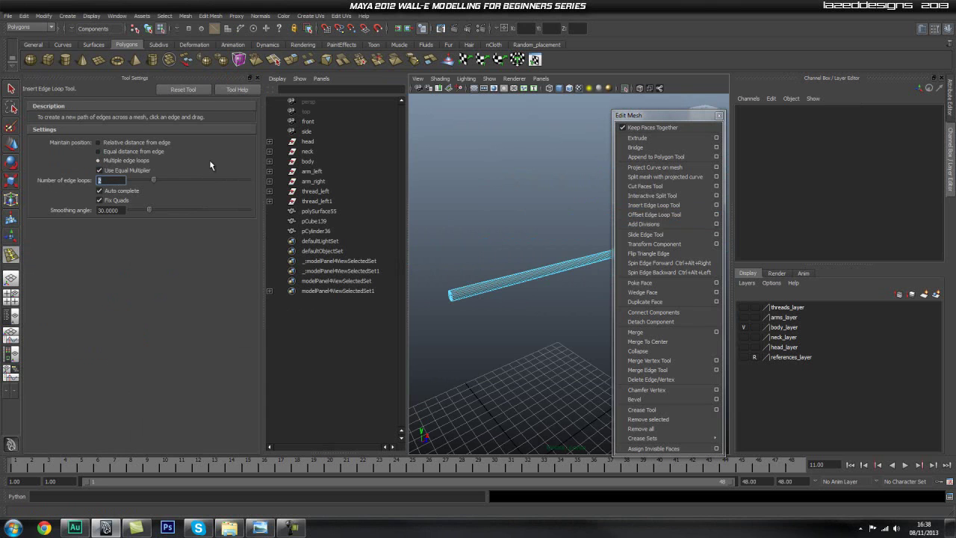
left_click(549, 278)
left_click_drag(559, 348, 539, 329, "alt")
key("q")
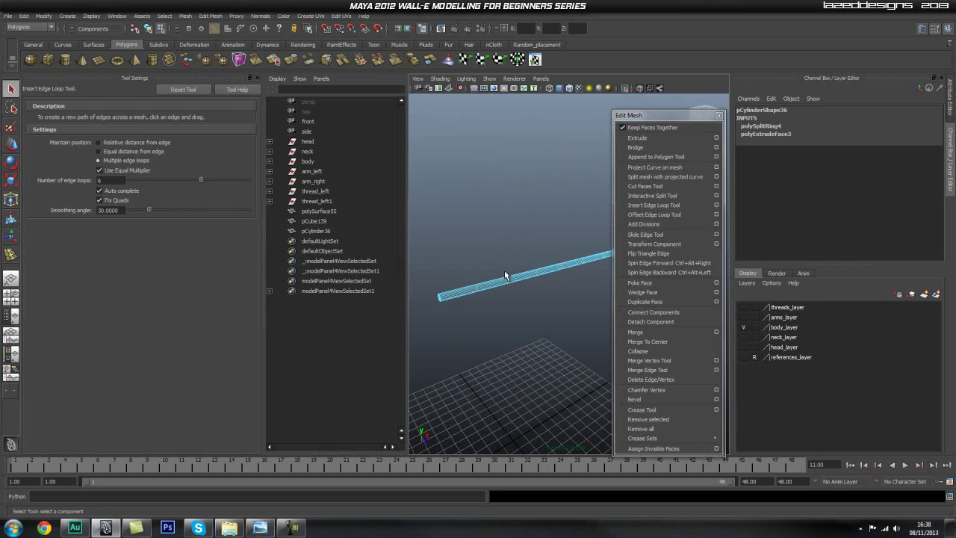
Return the bar to object mode, close the tool settings and examine its end cap up close
right_click_drag(507, 283, 555, 268)
left_click(537, 272)
left_click(485, 307)
left_click(252, 79)
left_click_drag(359, 322, 415, 303, "alt")
middle_click_drag(415, 304, 475, 285, "alt")
left_click_drag(450, 298, 375, 321, "alt")
middle_click_drag(375, 321, 401, 268, "alt")
right_click_drag(402, 268, 478, 307, "alt")
left_click(375, 251)
left_click_drag(375, 252, 336, 274, "alt")
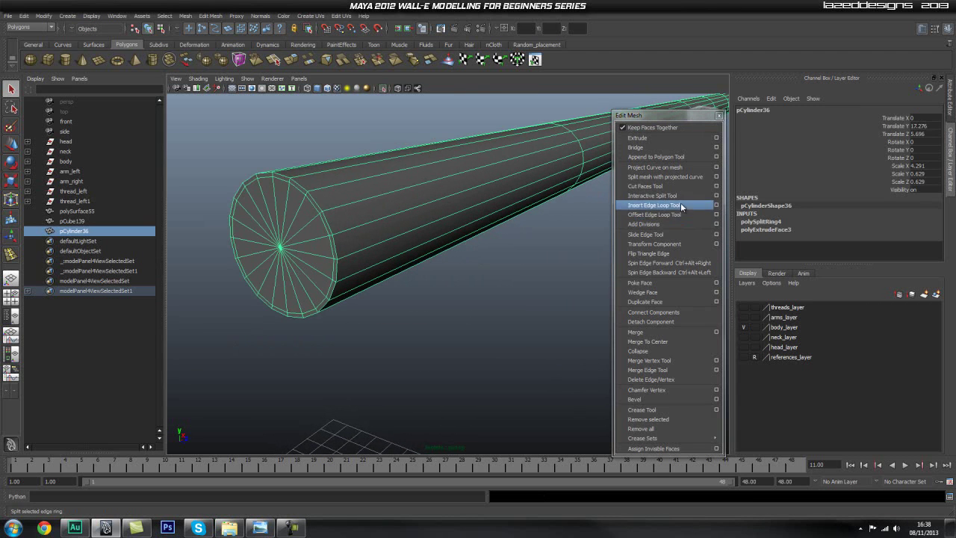
Insert a supporting edge loop close to each end of the bar, with the Insert Edge Loop Tool set to relative distance
left_click(716, 205)
left_click(121, 142)
left_click_drag(536, 248, 503, 265, "alt")
scroll(556, 226, "down", 5)
middle_click_drag(557, 228, 406, 292, "alt")
middle_click_drag(598, 247, 581, 262, "alt")
scroll(515, 216, "up", 5)
left_click_drag(508, 211, 533, 199, "alt")
scroll(510, 261, "down", 5)
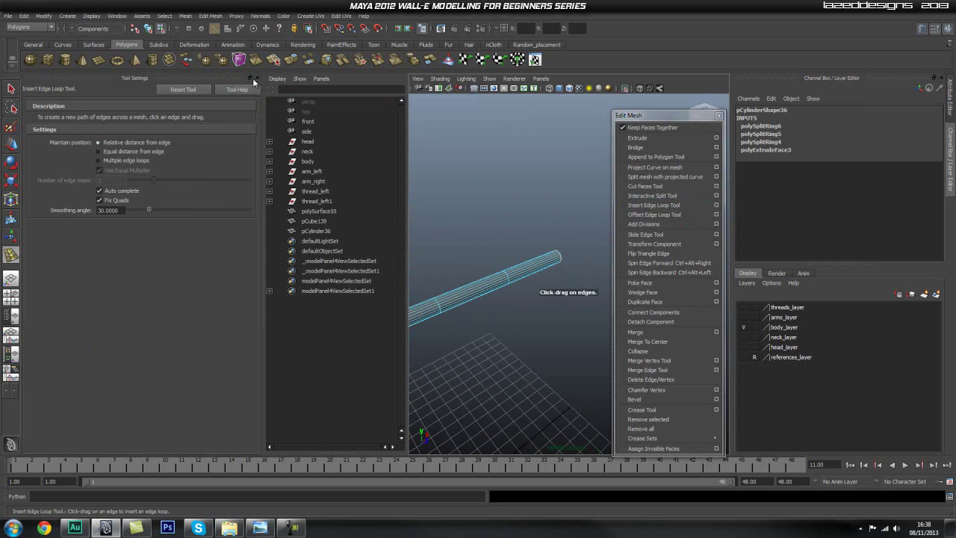
Reselect the bar in object mode and end its isolation so the rest of the body shows again
left_click(256, 78)
key("q")
right_click_drag(365, 270, 324, 280)
left_click(466, 336)
middle_click_drag(467, 335, 422, 309, "alt")
left_click(416, 362)
left_click_drag(416, 363, 409, 332, "alt")
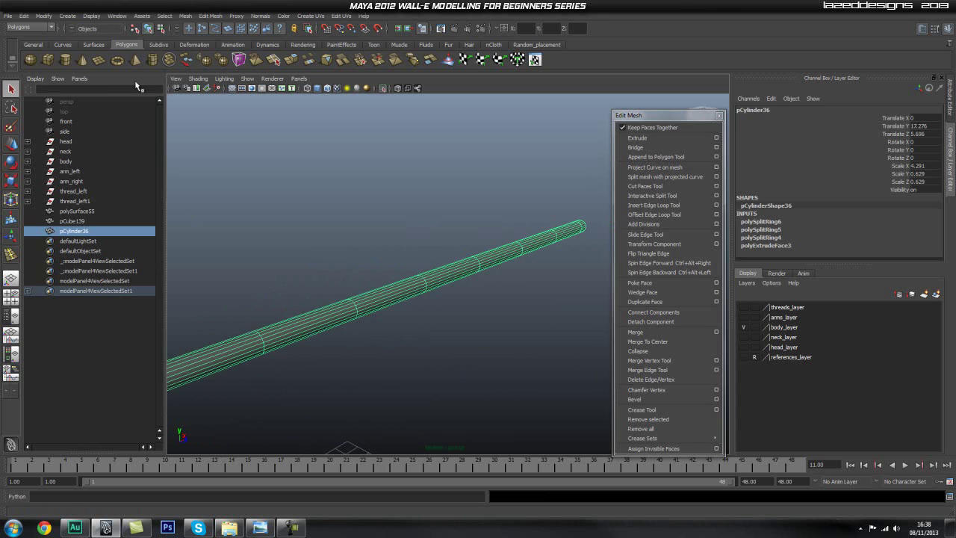
left_click(387, 89)
scroll(453, 267, "down", 3)
left_click_drag(454, 266, 418, 266, "alt")
middle_click_drag(398, 263, 421, 243, "alt")
scroll(446, 256, "up", 1)
Duplicate the bar and shorten the copy to a scale of about 0.967 in X
left_click(10, 277)
left_click_drag(366, 271, 326, 274, "alt")
key("ctrl+d")
key("r")
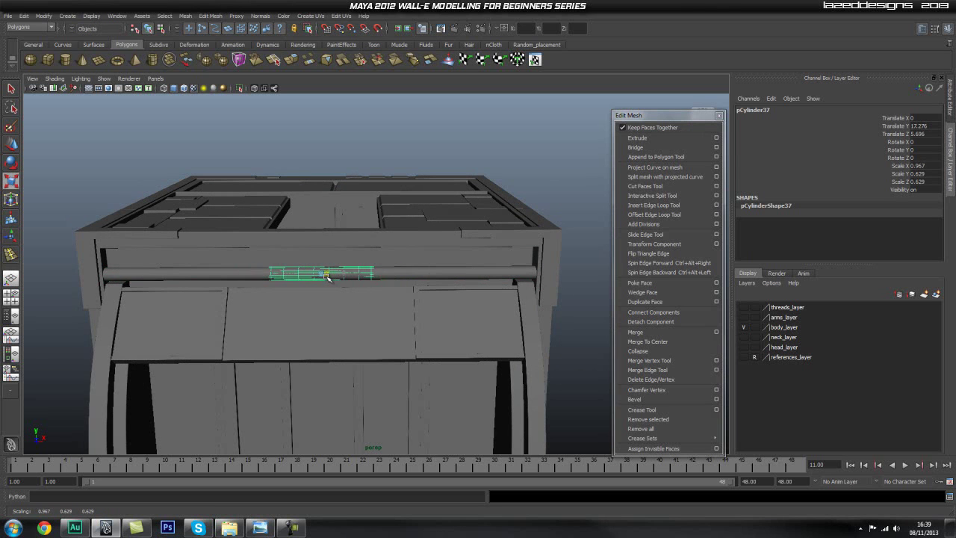
middle_click_drag(413, 291, 477, 284, "alt")
scroll(437, 297, "up", 3)
left_click_drag(436, 299, 426, 307, "alt")
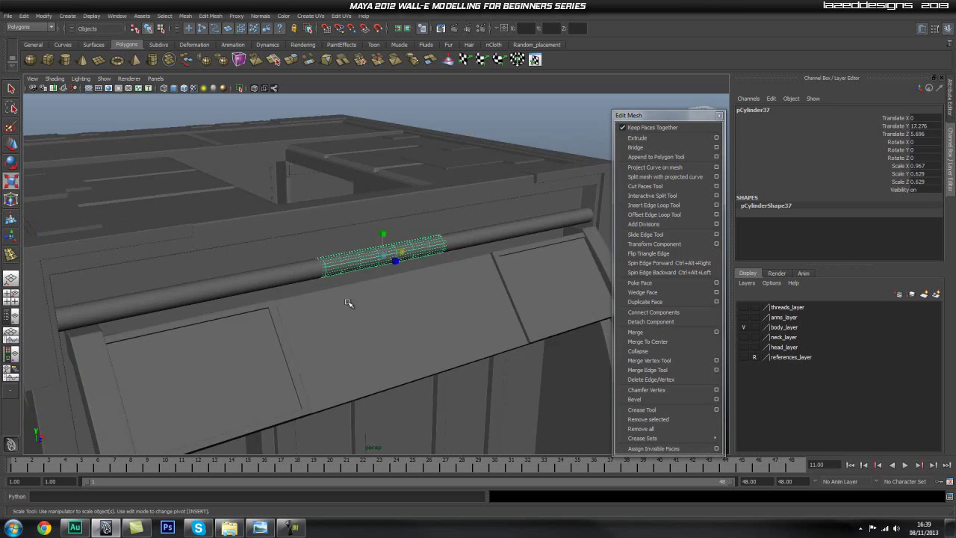
Thicken the centre roller to about 0.915 in Y and Z, and lengthen it to about 1.647 in X
scroll(410, 294, "up", 4)
middle_click_drag(377, 247, 382, 279, "alt")
left_click_drag(401, 278, 457, 311)
right_click_drag(350, 311, 250, 312, "alt")
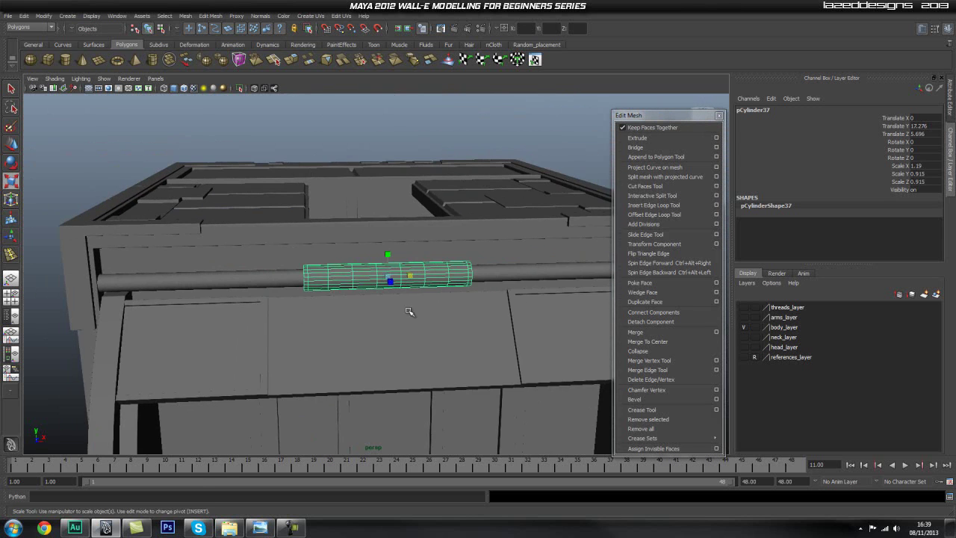
middle_click_drag(400, 314, 401, 284, "alt")
mouse_move(402, 284)
left_mouse_down("alt")
mouse_move(369, 296)
mouse_move(407, 291)
left_mouse_up("alt")
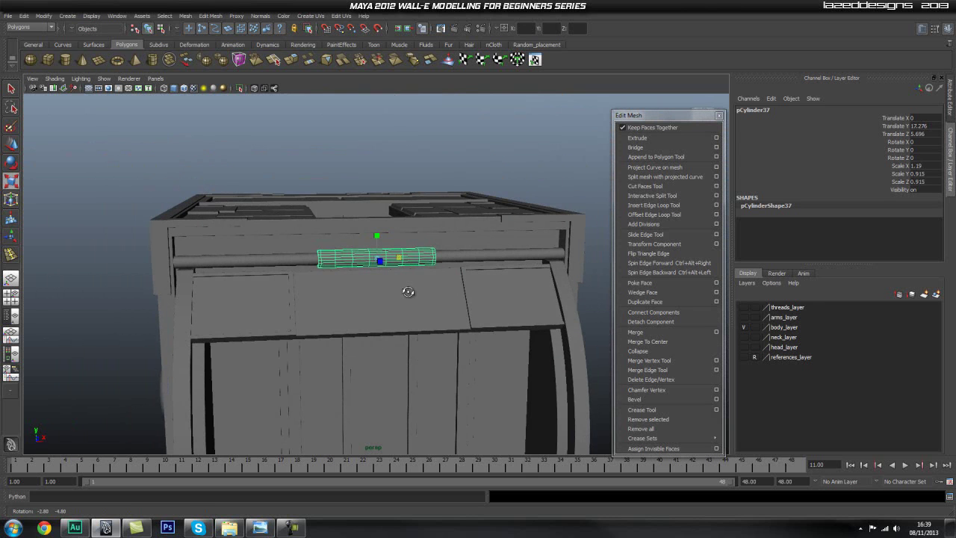
middle_click_drag(408, 292, 403, 309, "alt")
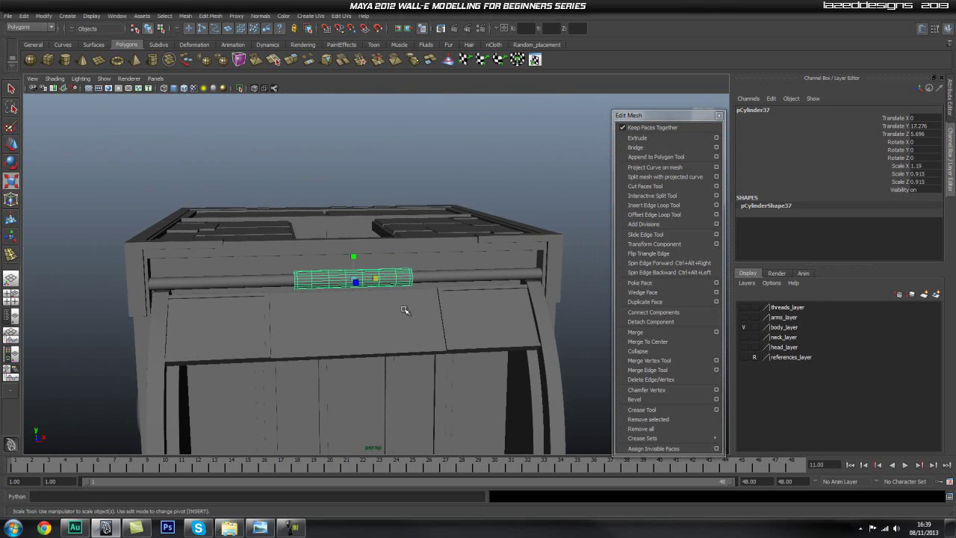
left_click_drag(376, 280, 378, 278)
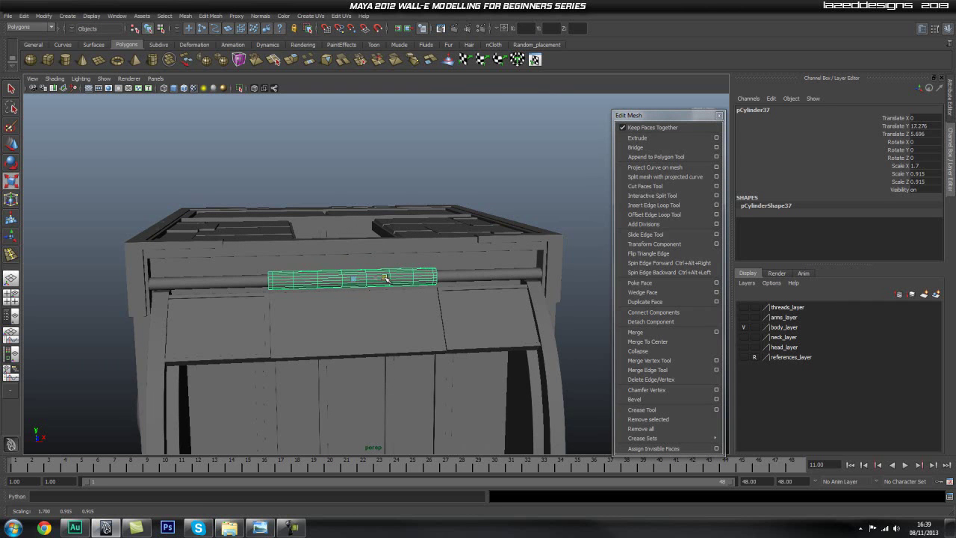
Duplicate the centre roller and move the copy along the bar to about X 4 in the front view
key("ctrl+d")
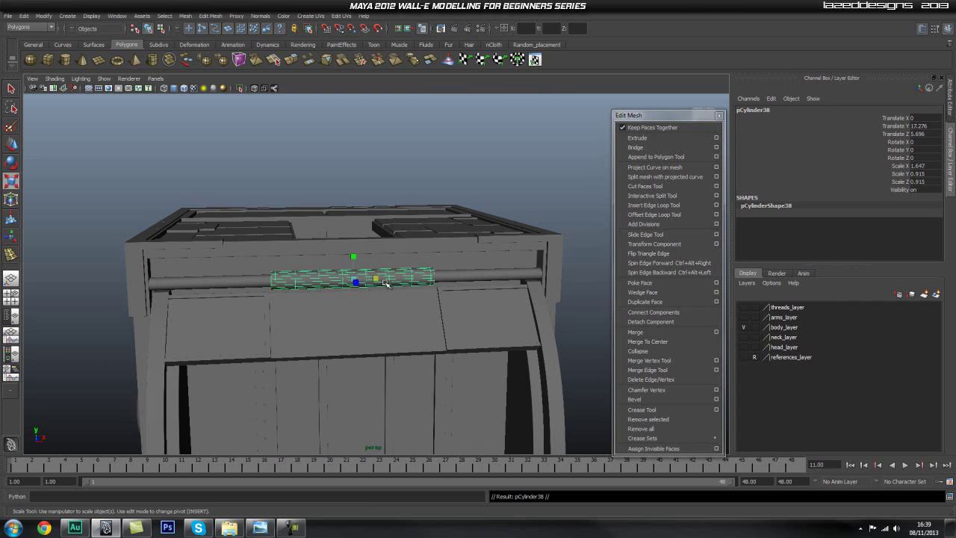
key("w")
left_click_drag(399, 281, 501, 301)
key("space")
right_click_drag(446, 365, 97, 375, "alt")
middle_click_drag(409, 374, 380, 309, "alt")
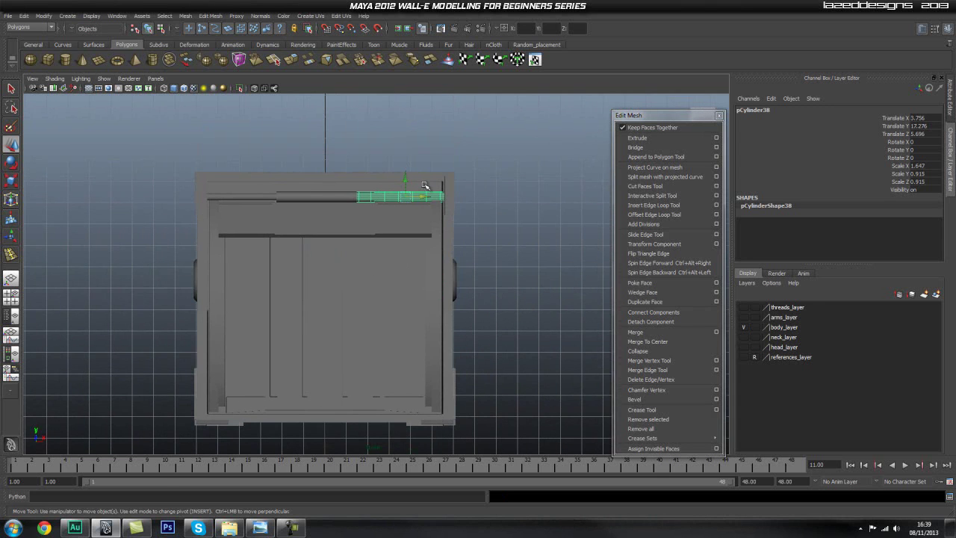
middle_click_drag(409, 168, 412, 167)
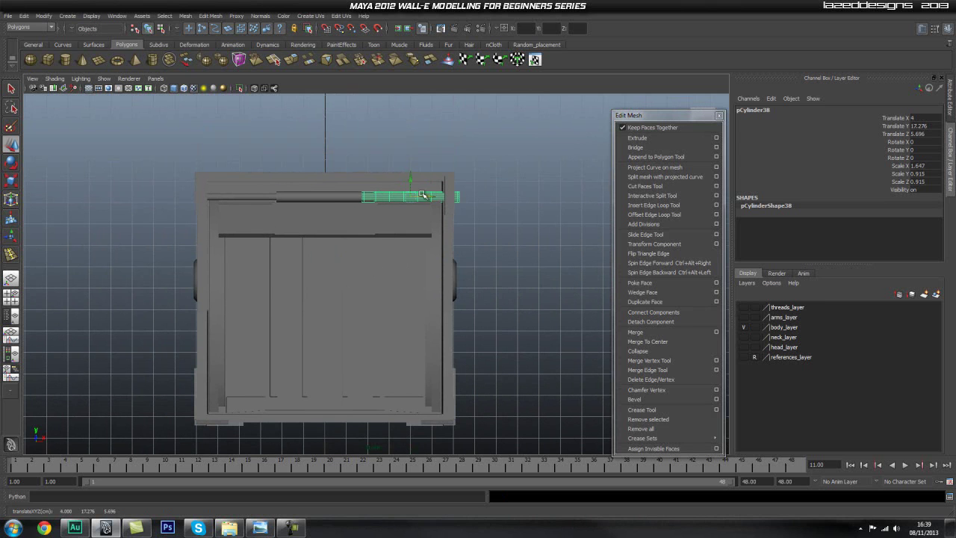
Shorten the side roller to about 0.931 in X and position it beside the centre roller at about X 3.679
right_click_drag(283, 217, 423, 172, "alt")
middle_click_drag(395, 182, 409, 286, "alt")
right_click_drag(410, 286, 482, 294, "alt")
key("r")
left_click_drag(484, 276, 477, 279)
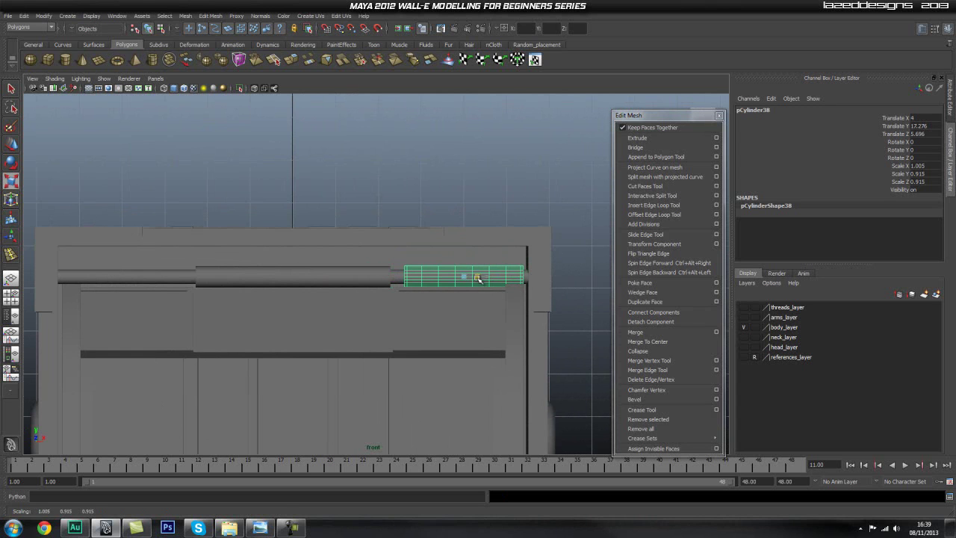
key("w")
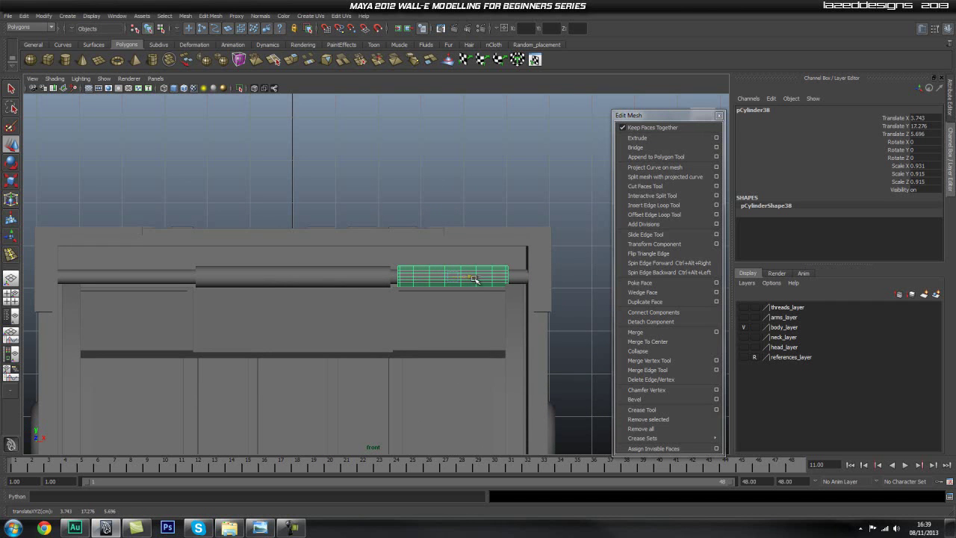
right_click_drag(349, 297, 570, 311, "alt")
left_click_drag(507, 278, 506, 278)
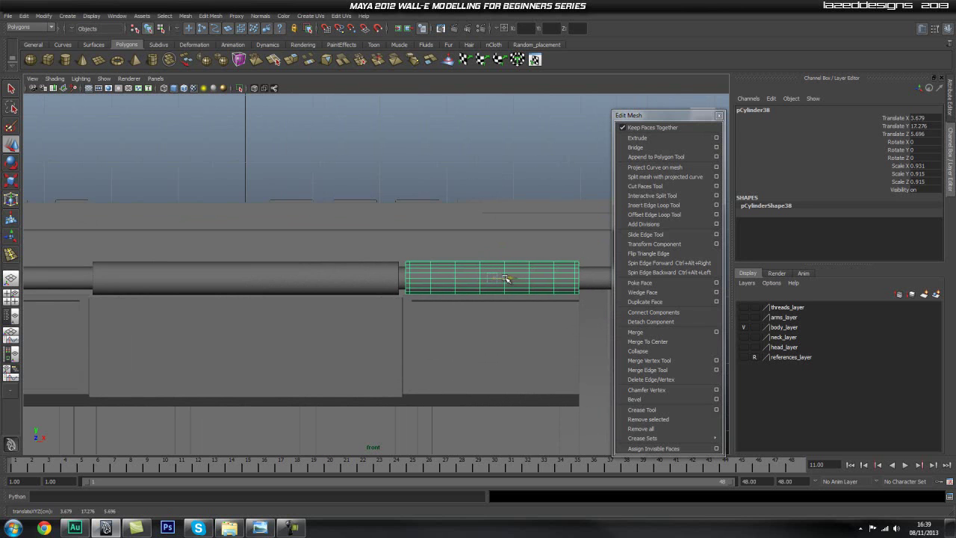
Duplicate the side roller and place the copy on the opposite side of the centre roller at about X -3.724
right_click_drag(505, 302, 411, 309, "alt")
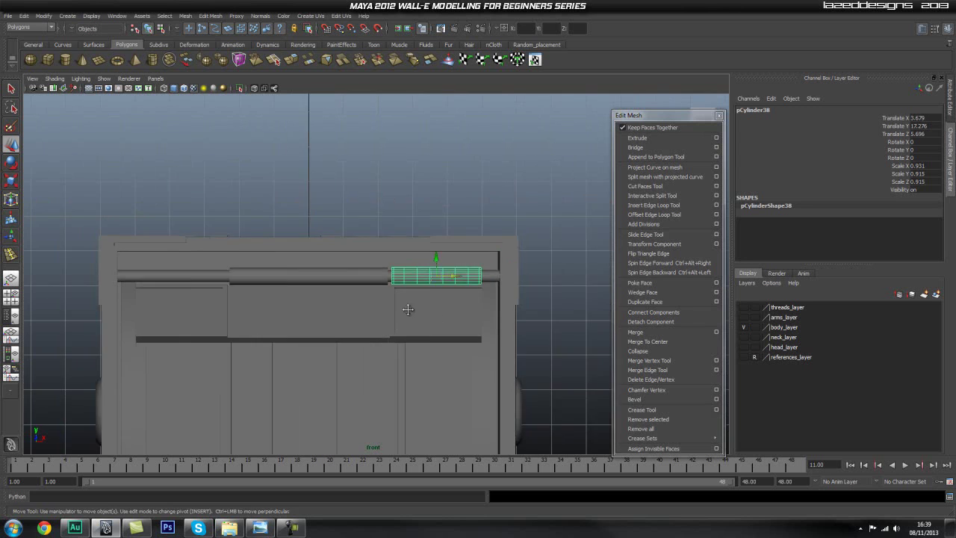
middle_click_drag(411, 309, 518, 299, "alt")
key("ctrl+d")
left_click_drag(571, 267, 317, 274)
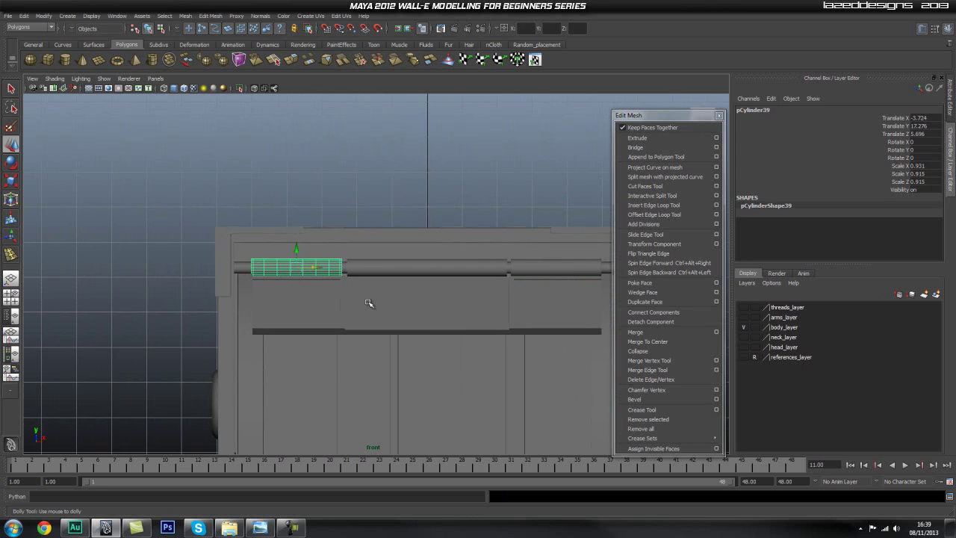
middle_click_drag(362, 302, 330, 291, "alt")
left_click(378, 173)
Duplicate the positive-X side roller, narrow the copy to about 0.086 in X and move it to the bar's end at about X 5.393
right_click_drag(258, 250, 702, 266, "alt")
middle_click_drag(702, 267, 489, 311, "alt")
right_click_drag(209, 300, 365, 294, "alt")
middle_click_drag(364, 294, 277, 273, "alt")
left_click(299, 276)
right_click_drag(346, 286, 416, 299, "alt")
key("ctrl+d")
left_click_drag(218, 288, 310, 286)
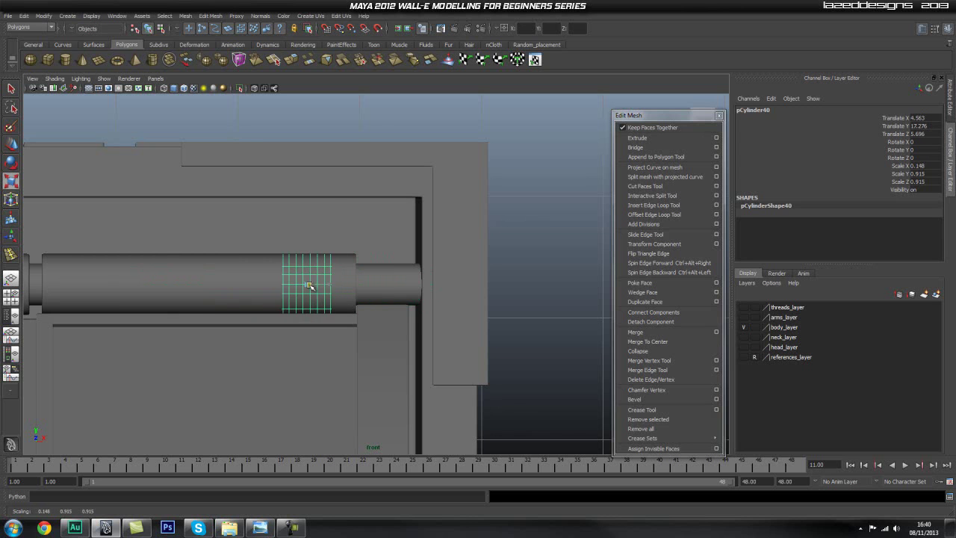
scroll(375, 297, "up", 2)
left_click_drag(299, 293, 444, 293)
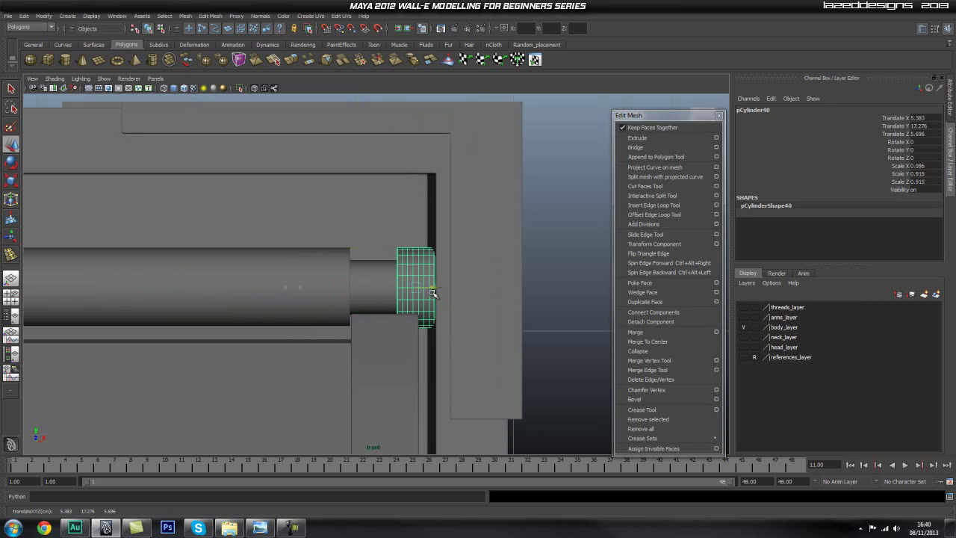
scroll(434, 294, "up", 3)
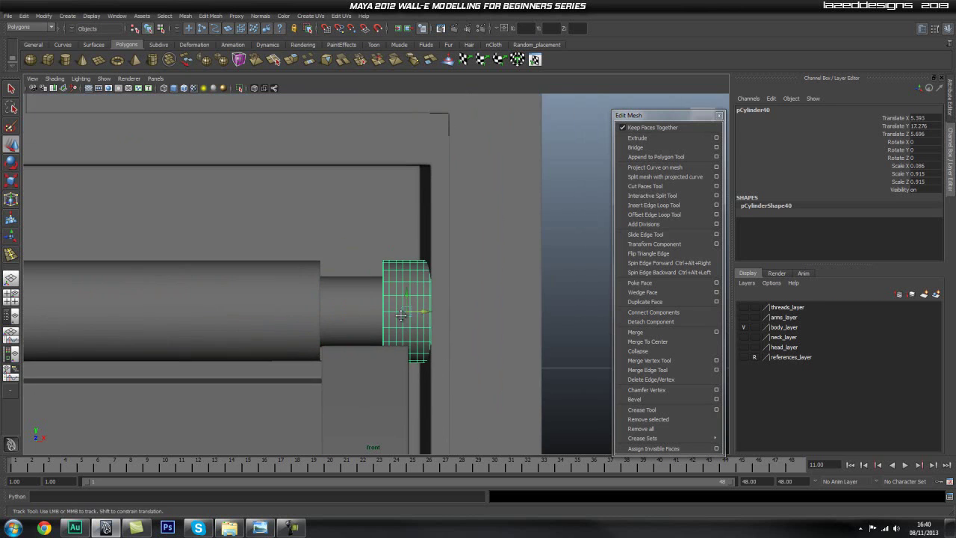
Delete the surplus edge loops around the small end collar, keeping the middle loop
right_click_drag(375, 315, 368, 288)
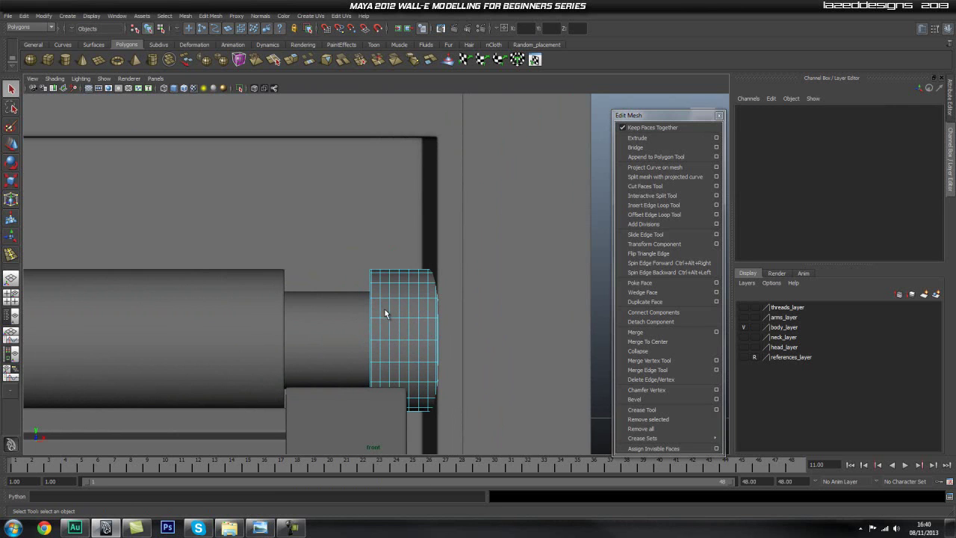
left_click(380, 310)
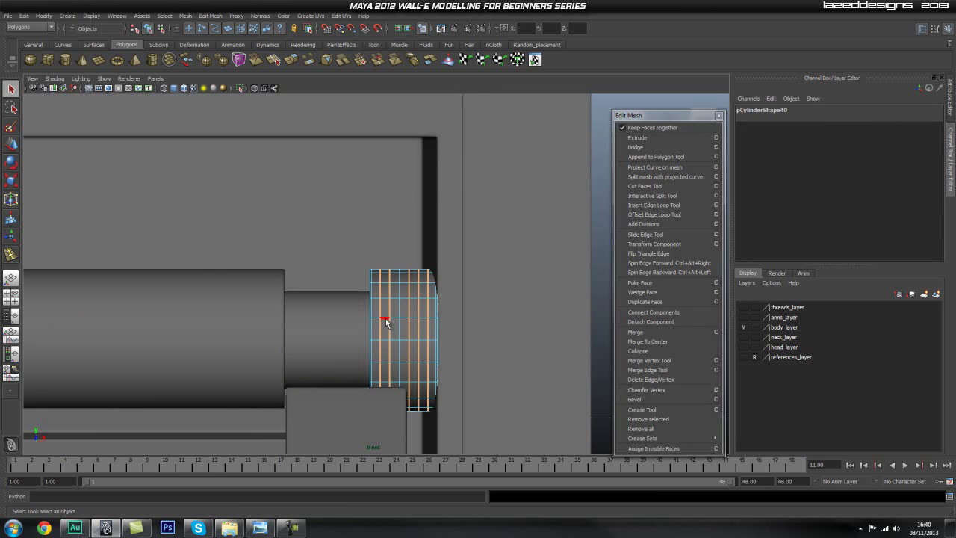
right_click_drag(411, 313, 373, 323, "shift")
key("w")
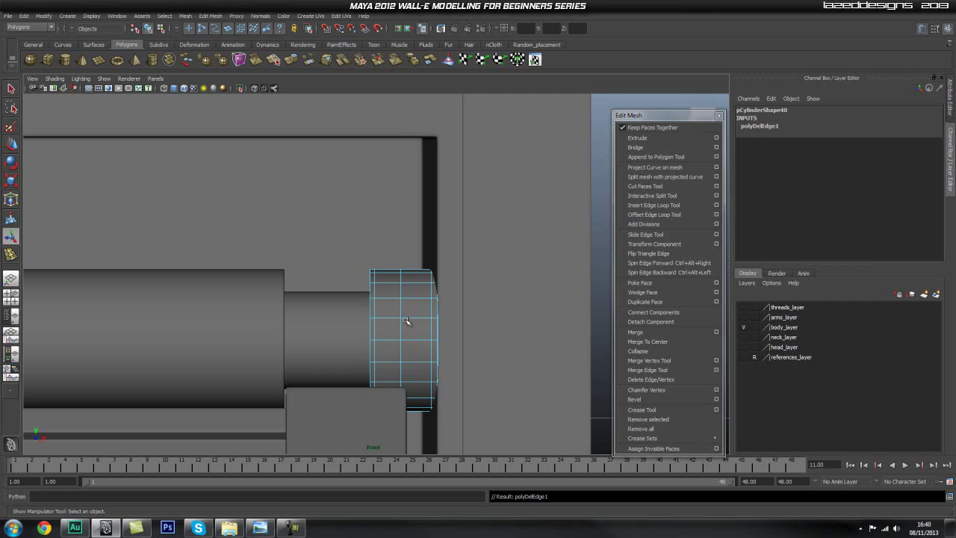
left_click_drag(418, 338, 423, 339)
key("q")
Return the end collar to object mode and frame it in the perspective view
right_click_drag(418, 308, 457, 296)
left_click(406, 323)
key("space")
left_click_drag(406, 319, 409, 294)
mouse_move(421, 343)
left_mouse_down("alt")
mouse_move(456, 352)
mouse_move(473, 326)
mouse_move(412, 342)
mouse_move(436, 331)
mouse_move(413, 328)
left_mouse_up("alt")
key("f")
scroll(470, 339, "down", 4)
scroll(469, 339, "down", 2)
Widen the end collar to about 0.125 in X and position it against the frame at about X 5.307
left_click(577, 333)
scroll(441, 341, "down", 4)
left_click_drag(354, 331, 418, 343, "alt")
left_click(322, 336)
scroll(322, 337, "down", 2)
right_click_drag(418, 344, 428, 324, "alt")
left_click_drag(428, 324, 357, 309, "alt")
left_click(369, 299)
key("r")
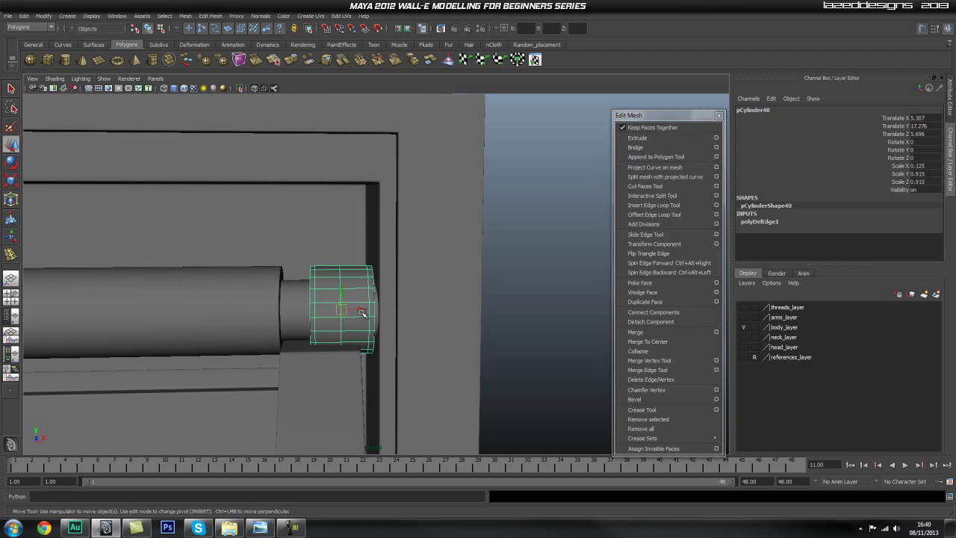
left_click(516, 343)
Examine the fit of the end collar and rollers against the body frame from several angles
left_click_drag(476, 331, 491, 345, "alt")
right_click_drag(491, 345, 617, 354, "alt")
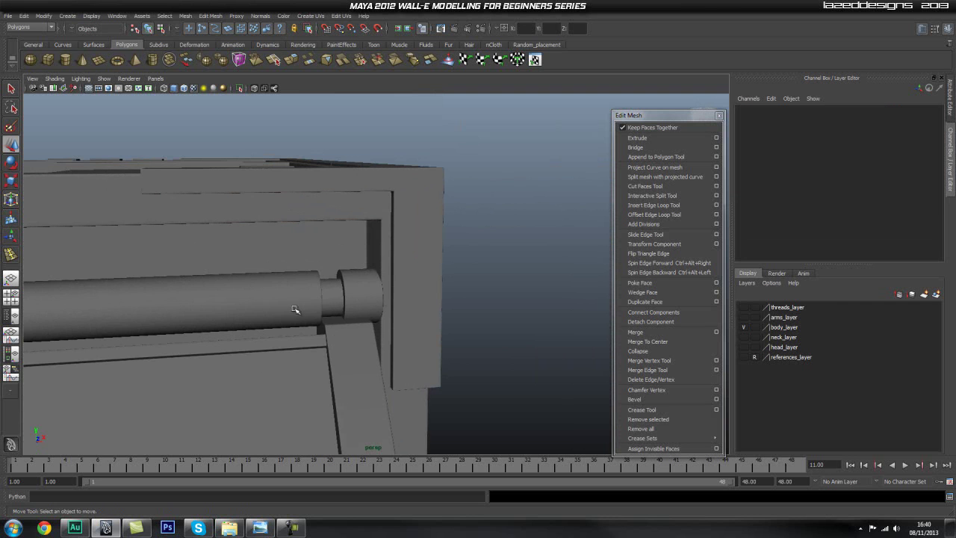
left_click_drag(372, 239, 456, 343, "alt")
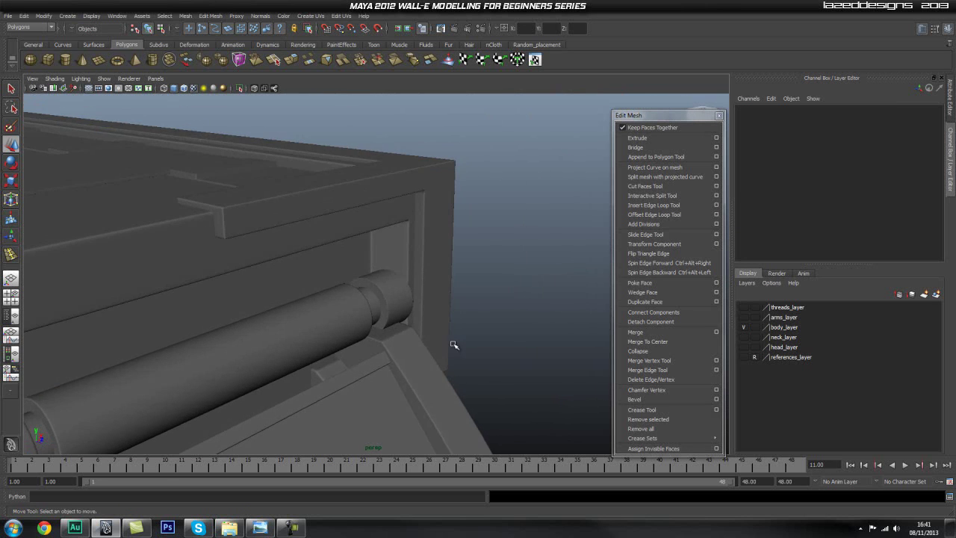
middle_click_drag(349, 329, 427, 265, "alt")
left_click(395, 274)
left_click_drag(395, 273, 448, 268, "alt")
middle_click_drag(359, 287, 388, 250, "alt")
left_click_drag(387, 249, 386, 258, "alt")
left_click(384, 259)
middle_click_drag(341, 271, 415, 265, "alt")
scroll(409, 249, "down", 2)
left_click(563, 103)
left_click_drag(556, 114, 365, 285, "alt")
right_click_drag(365, 285, 483, 257, "alt")
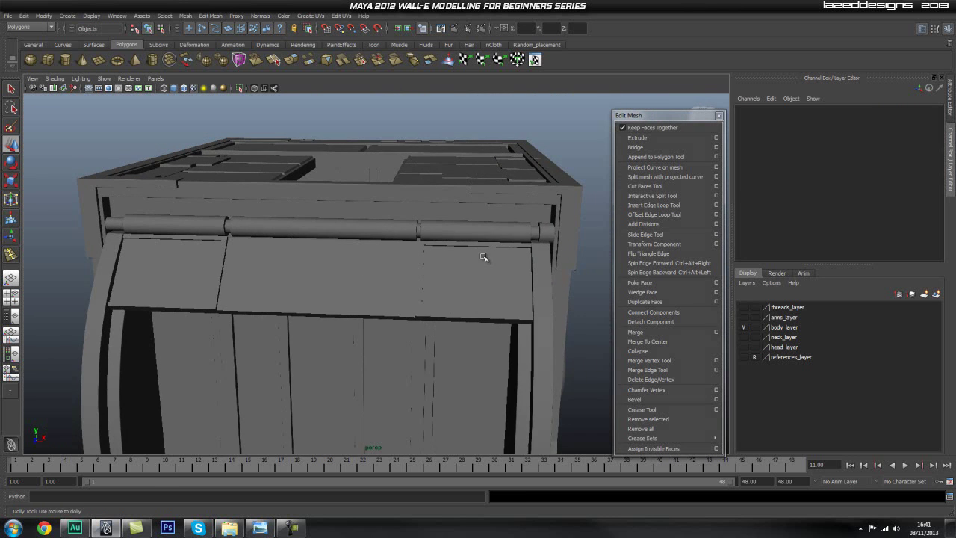
Duplicate the end collar and place the copy at the bar's opposite end at about X -5.342
left_click(547, 228)
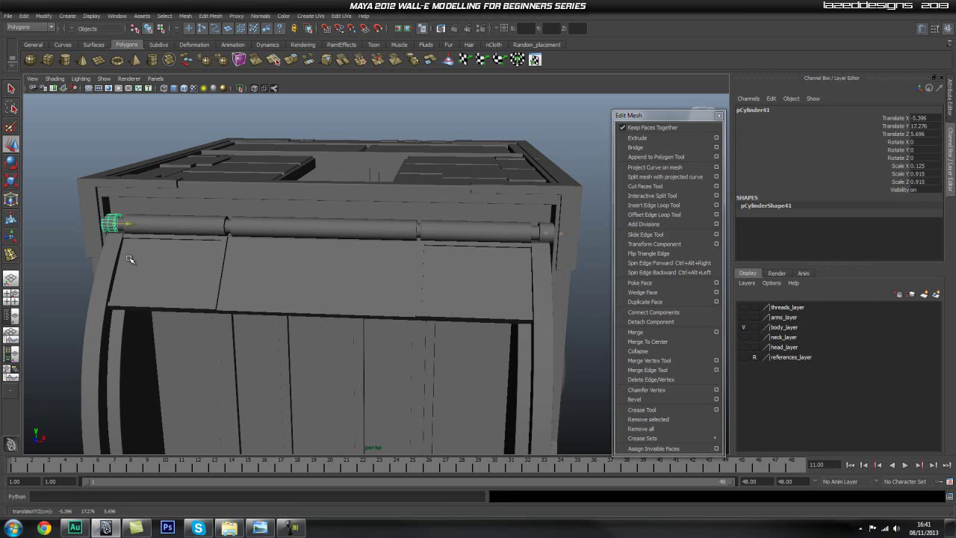
key("f")
right_click_drag(341, 294, 320, 289, "alt")
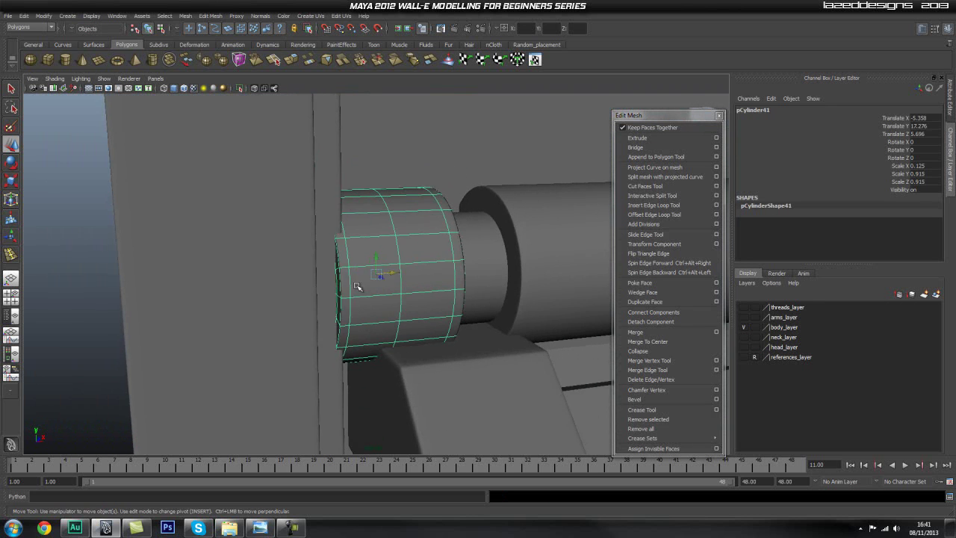
middle_click_drag(320, 289, 276, 268, "alt")
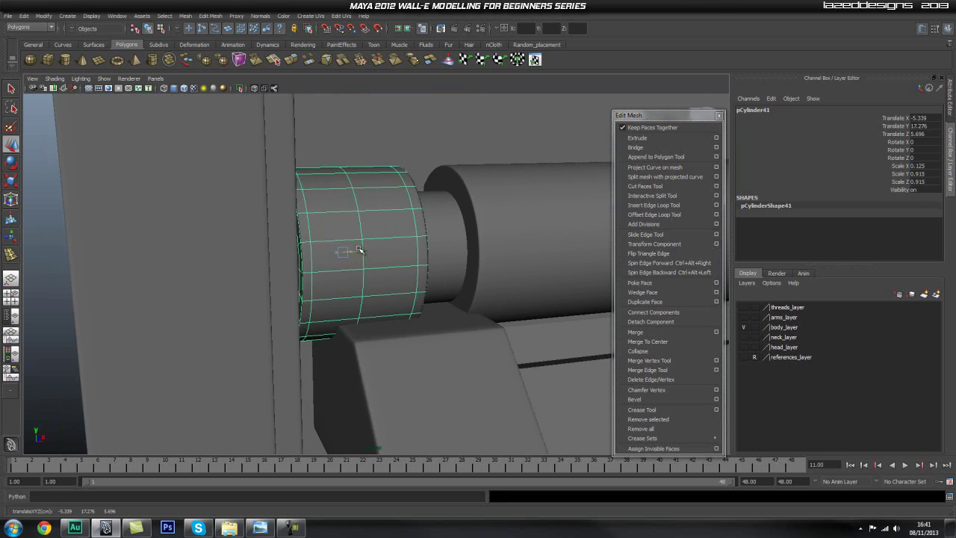
right_click_drag(358, 249, 471, 286, "alt")
left_click_drag(471, 286, 396, 308, "alt")
left_click(131, 246)
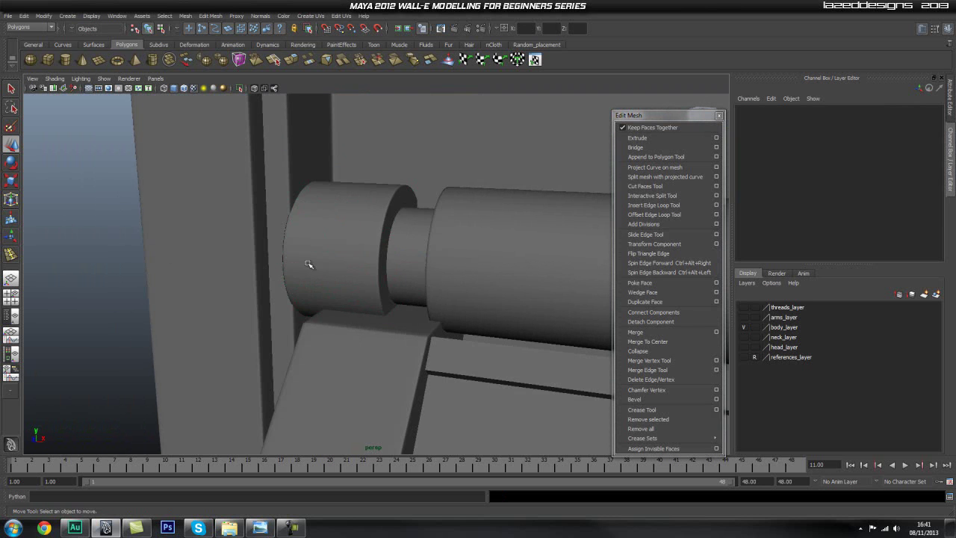
Display the front flap panel and the end collar at about X -5.342 in smooth preview
right_click_drag(164, 258, 290, 279, "alt")
left_click_drag(289, 279, 393, 298, "alt")
right_click_drag(393, 299, 159, 319, "alt")
left_click_drag(414, 312, 355, 267, "alt")
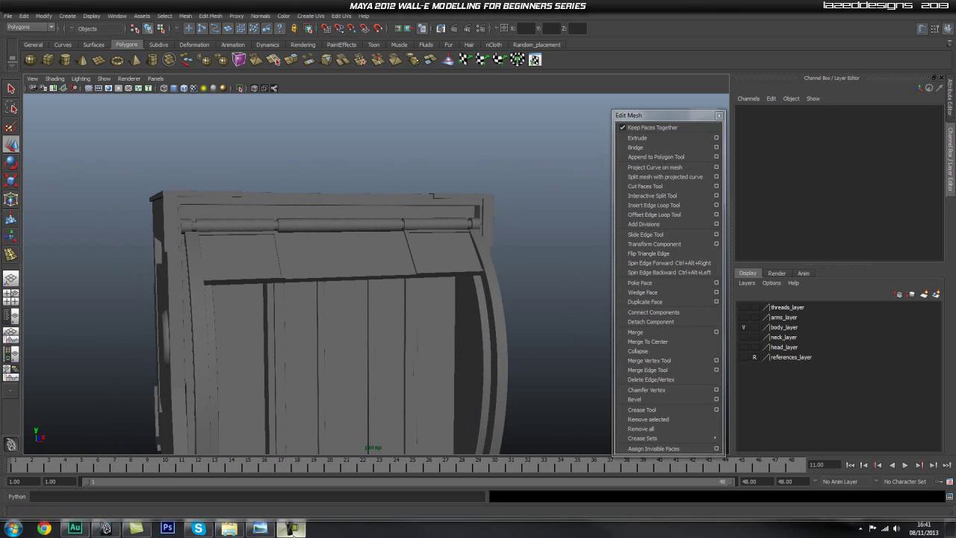
left_click_drag(418, 352, 383, 331, "alt")
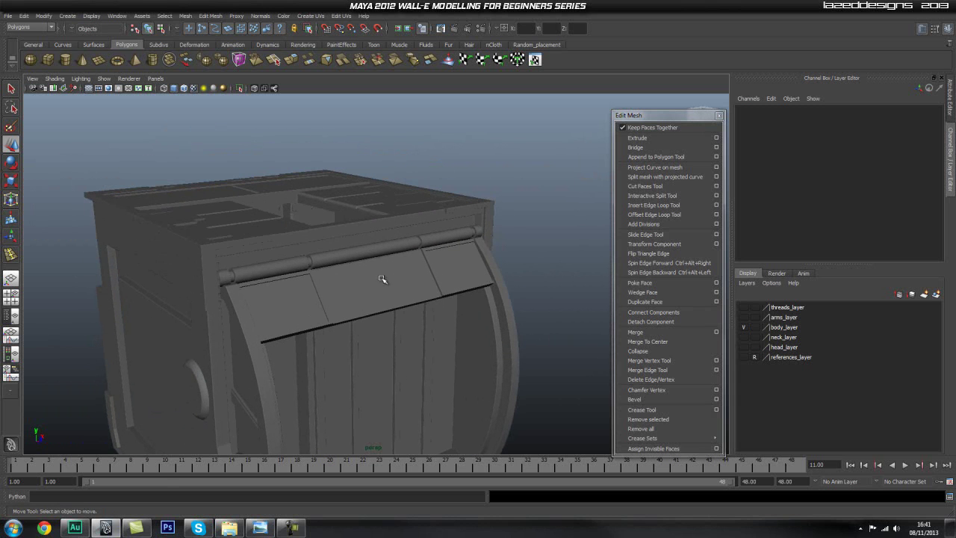
mouse_move(387, 295)
left_mouse_down("alt")
mouse_move(354, 311)
mouse_move(388, 309)
left_mouse_up("alt")
left_click(372, 313)
key("3")
left_click(241, 290)
key("3")
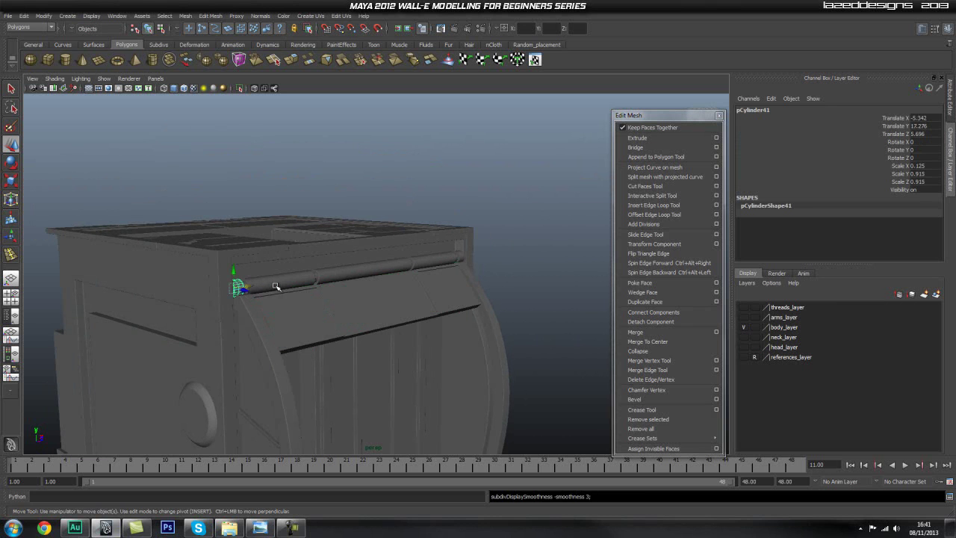
Display the middle roller, the roller at X 3.679 and the end collar beside it in smooth preview
left_click(348, 276)
key("3")
left_click(444, 263)
key("3")
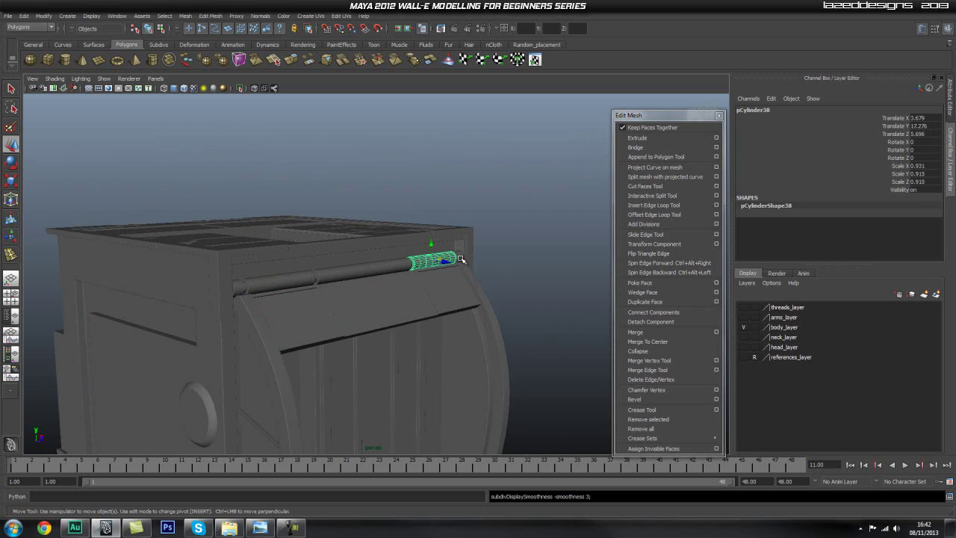
left_click(461, 260)
key("3")
Examine the smoothed rollers, inner rod and end collars against the body frame from close up and from a distance
right_click_drag(229, 285, 390, 333, "alt")
left_click_drag(391, 333, 285, 339, "alt")
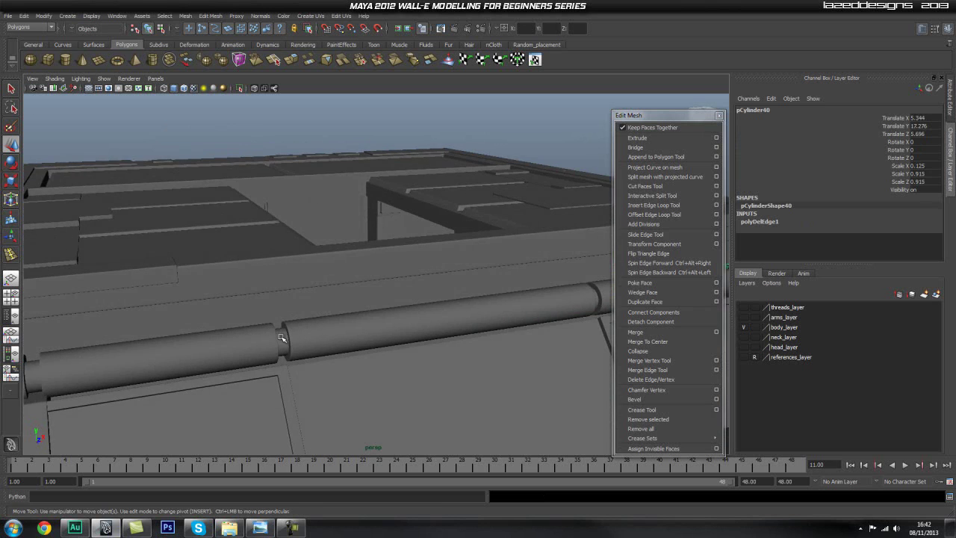
left_click(284, 339)
right_click_drag(534, 359, 285, 355, "alt")
left_click(416, 174)
right_click_drag(535, 261, 418, 267, "alt")
left_click_drag(560, 276, 582, 277, "alt")
left_click_drag(435, 327, 342, 321, "alt")
right_click_drag(342, 322, 446, 335, "alt")
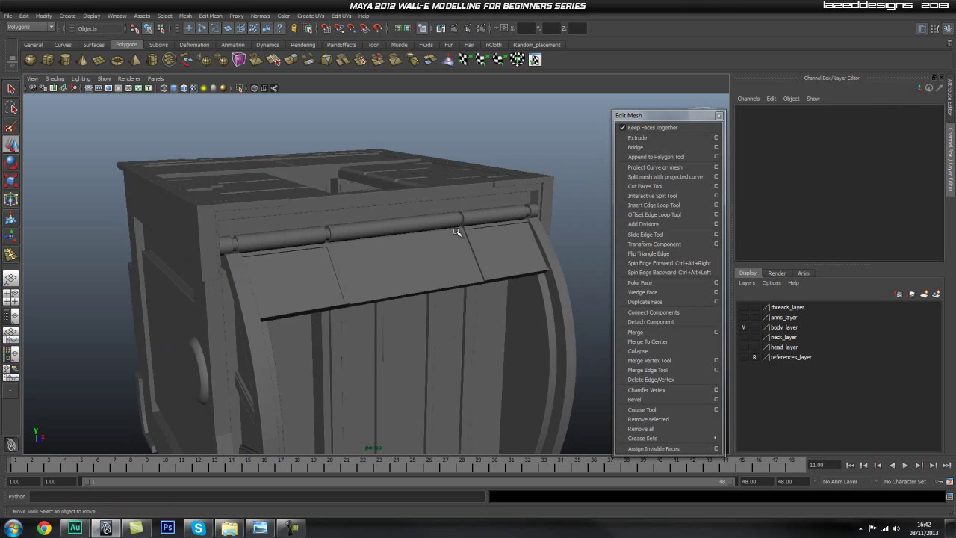
left_click_drag(469, 319, 416, 312, "alt")
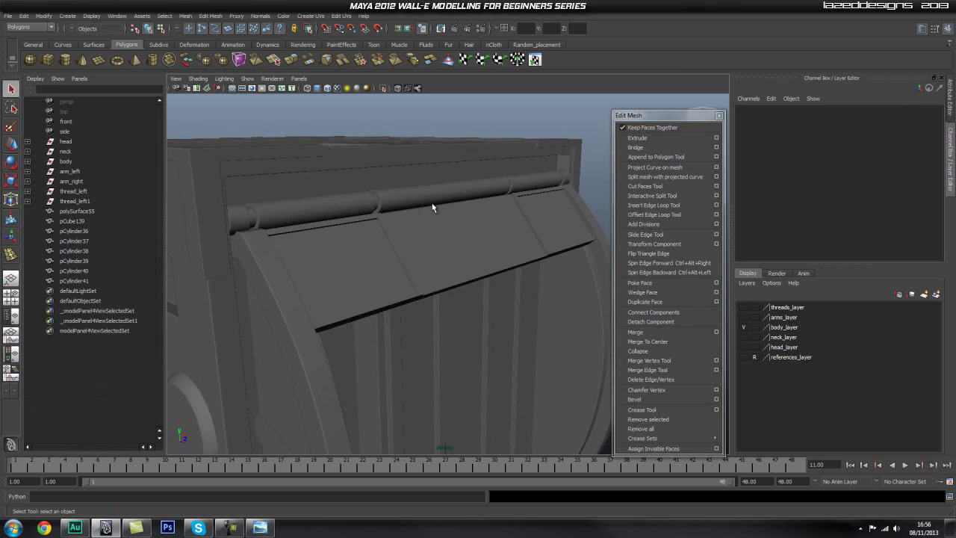
Make the front flap panel below the roller bar a live surface
left_click_drag(375, 221, 388, 271, "alt")
left_click(388, 271)
right_click_drag(291, 250, 420, 264, "alt")
left_click_drag(419, 264, 388, 319, "alt")
key("space")
left_click(364, 232)
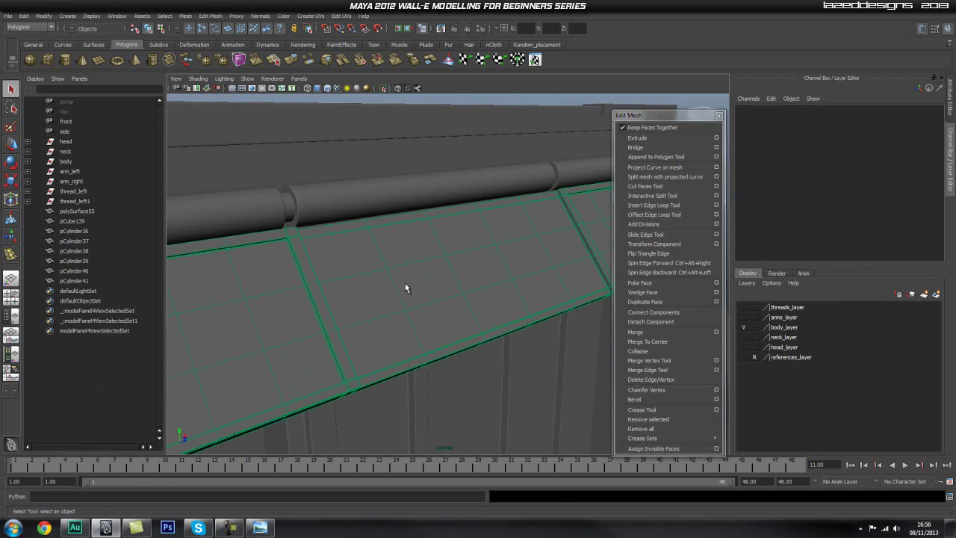
Draw a polygon cube on the live panel at about X -1.752, pulled outward into a long block
middle_click_drag(418, 297, 429, 304, "alt")
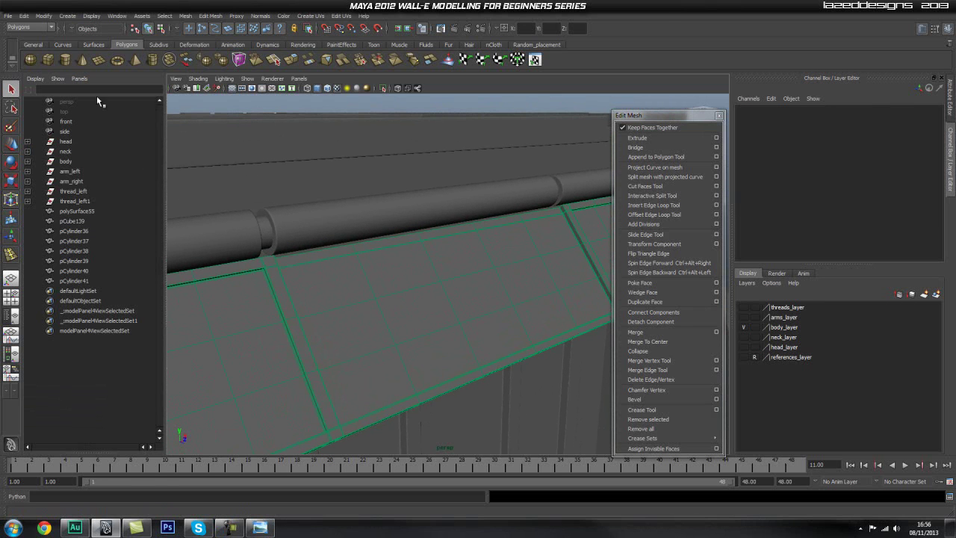
left_click(51, 61)
left_click_drag(316, 284, 347, 333)
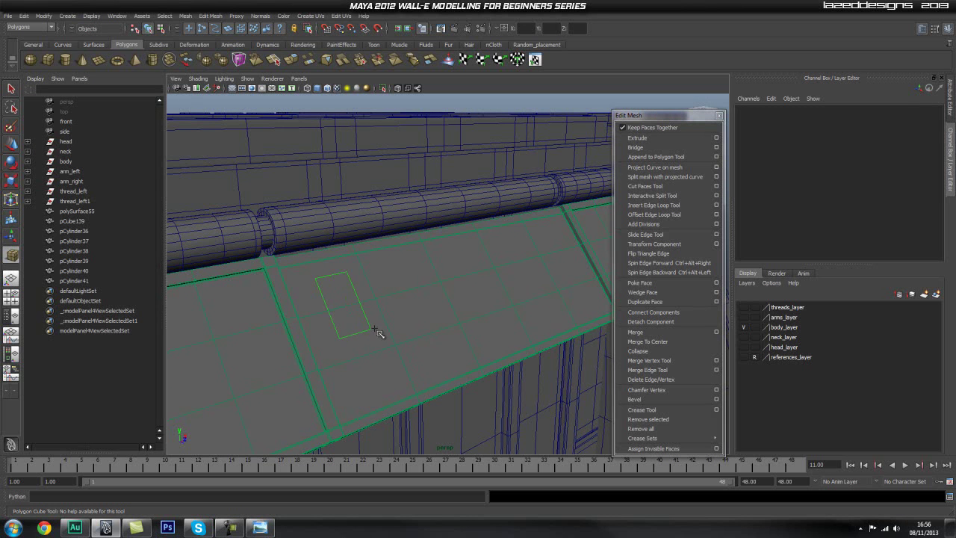
mouse_move(389, 292)
left_mouse_down()
mouse_move(491, 259)
mouse_move(392, 301)
mouse_move(408, 294)
left_mouse_up()
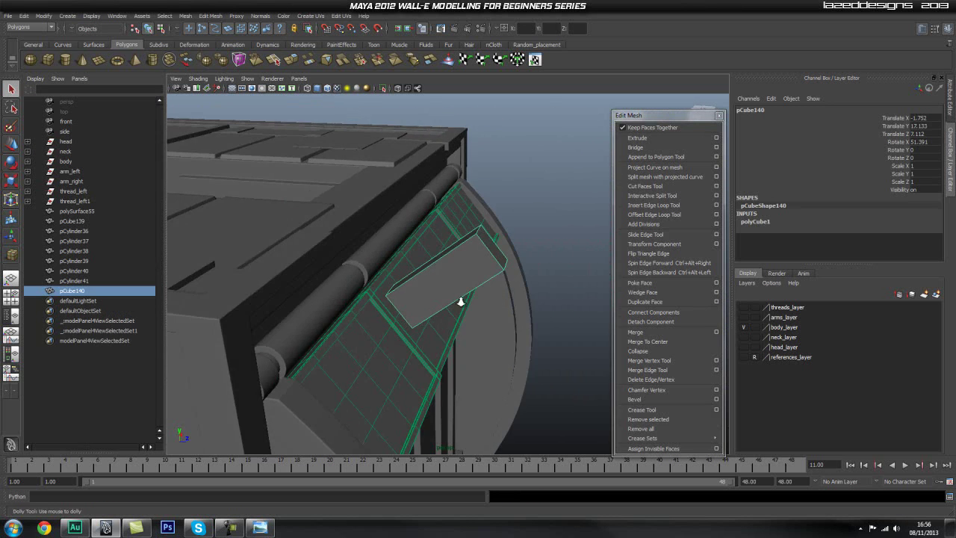
Insert an edge loop around the block near its outer end
right_click_drag(408, 294, 502, 307, "alt")
left_click_drag(501, 309, 423, 280, "alt")
left_click(676, 215)
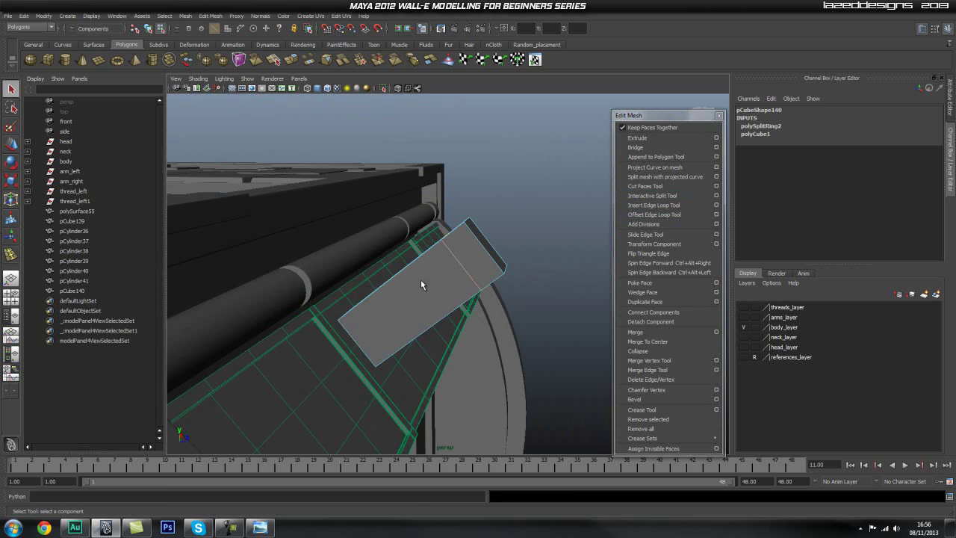
Turn off the live surface on the front flap panel
key("space")
left_click(340, 362)
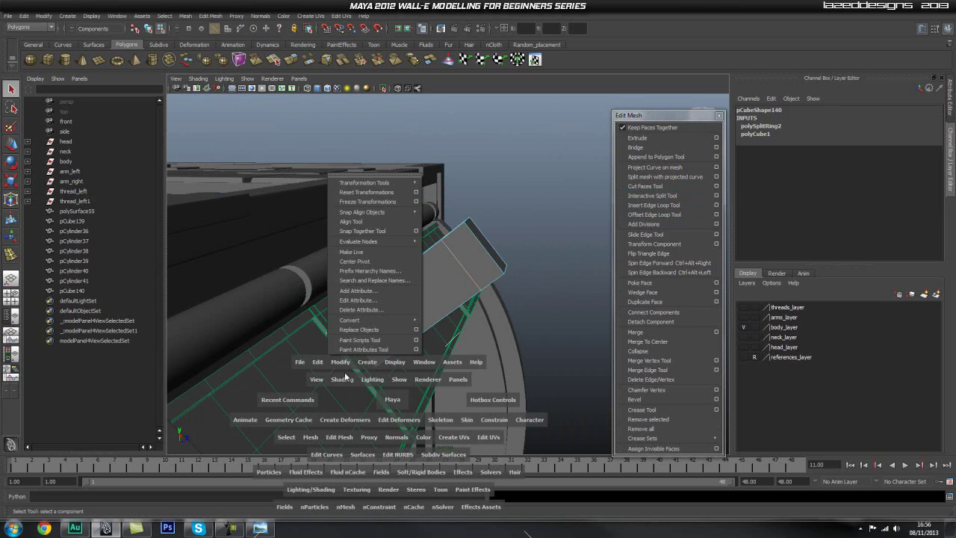
left_click(358, 252)
key("space")
left_click(386, 241)
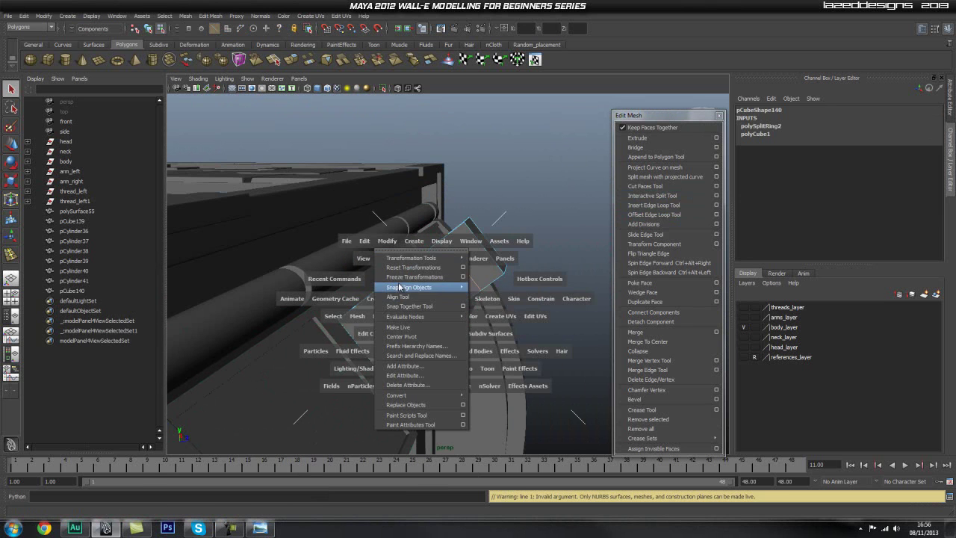
Extrude the upper face of the block's outer segment and move it up over the roller bar to about Y 18.422
left_click_drag(398, 216, 443, 304, "alt")
right_click_drag(444, 304, 442, 296)
left_click(442, 295)
left_click(648, 138)
left_click_drag(534, 233, 323, 237, "alt")
key("w")
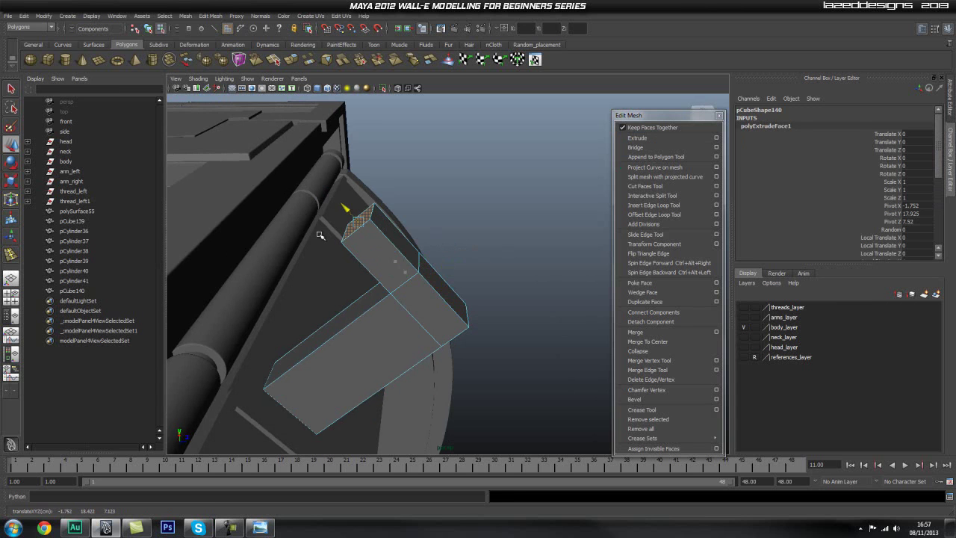
Insert an edge loop across the extruded arm near its upper end
left_click_drag(419, 276, 438, 266, "alt")
middle_click_drag(419, 277, 436, 303, "alt")
left_click_drag(435, 303, 322, 309, "alt")
middle_click_drag(361, 311, 366, 327, "alt")
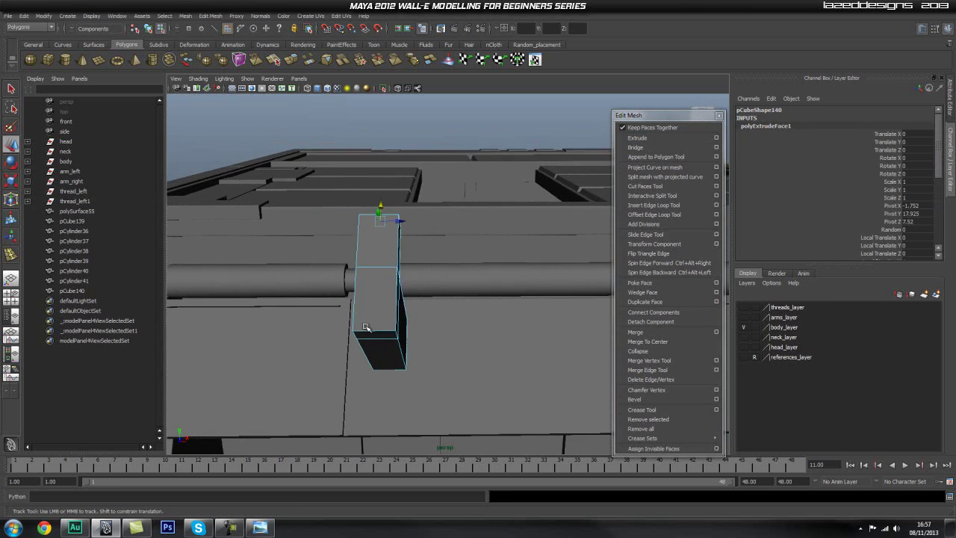
left_click_drag(366, 327, 386, 252, "alt")
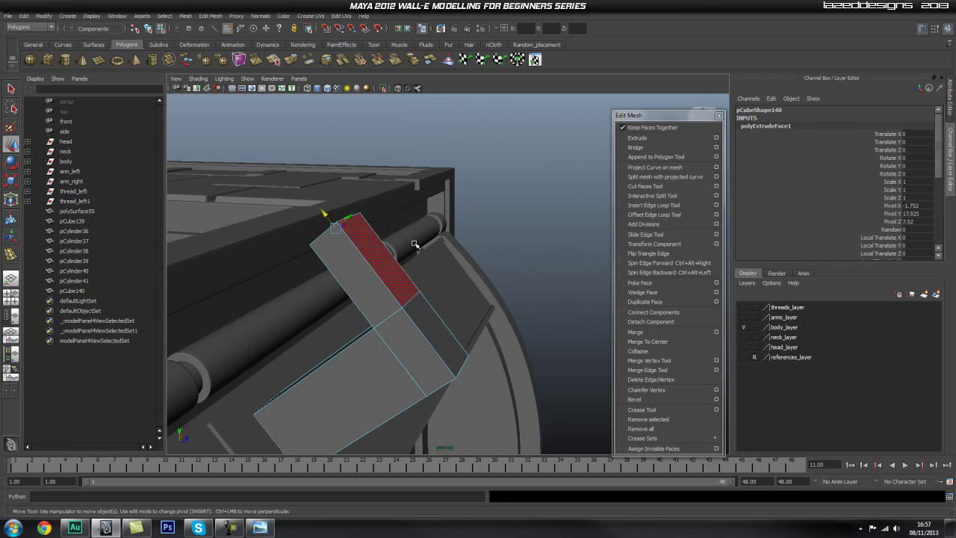
left_click(657, 205)
left_click(360, 254)
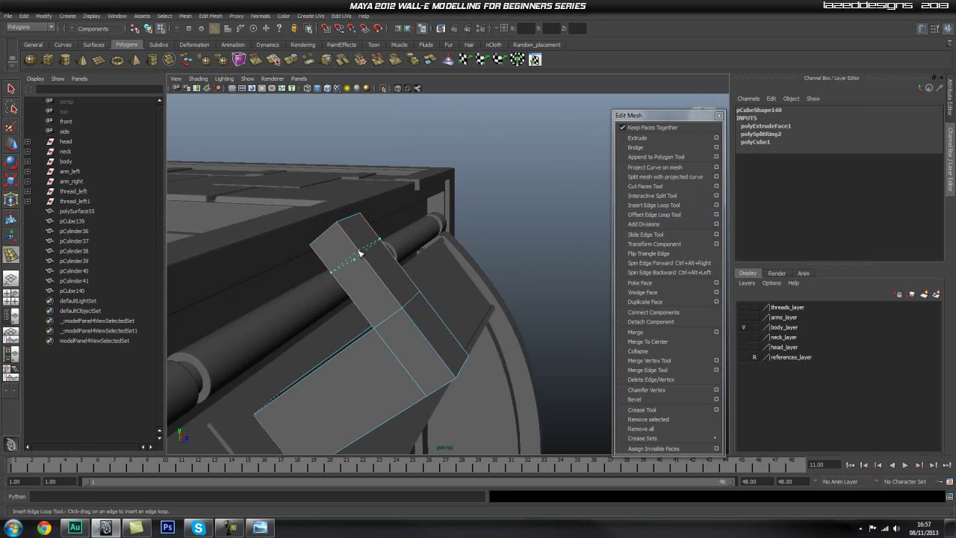
Extrude the inner side face of the arm's end segment and move it to the body's centre line at X 0
left_click_drag(462, 226, 440, 255, "alt")
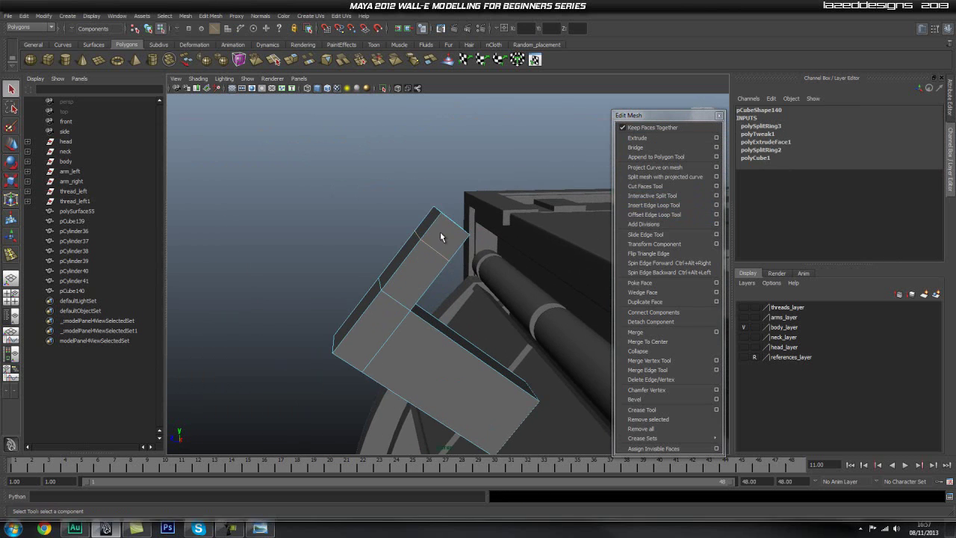
left_click(440, 236)
left_click(637, 137)
left_click_drag(481, 246, 505, 277, "alt")
key("space")
left_click(497, 274)
key("space")
key("w")
left_click_drag(310, 186, 376, 191)
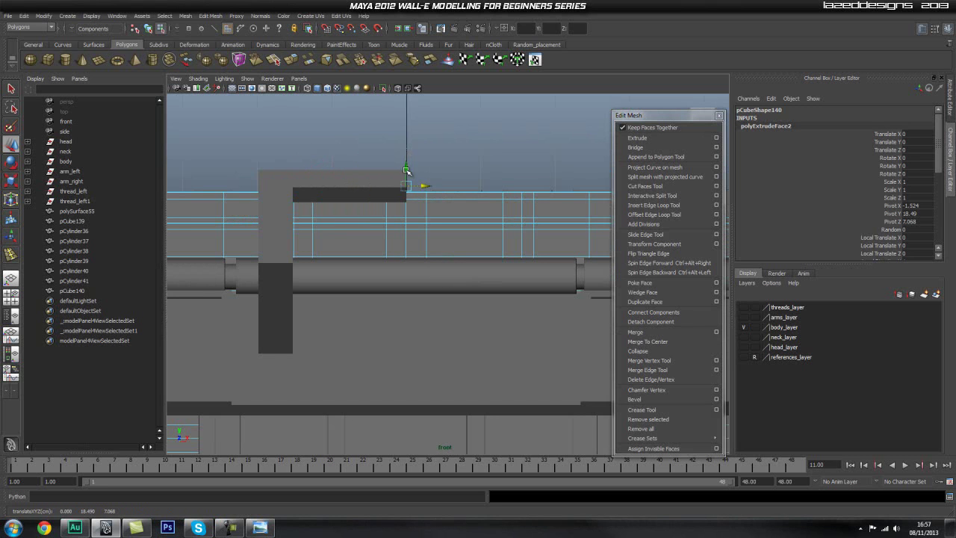
Thin the bracket's lower leg by moving its lower vertices up along the arm direction in the side view
scroll(302, 254, "up", 1)
middle_click_drag(296, 264, 363, 261, "alt")
key("q")
key("space")
mouse_move(334, 255)
left_mouse_down()
mouse_move(388, 261)
mouse_move(330, 259)
left_mouse_up()
right_click_drag(371, 210, 373, 212)
left_click(328, 228)
key("space")
left_click_drag(348, 234, 399, 238)
scroll(419, 285, "up", 2)
middle_click_drag(409, 280, 412, 260, "alt")
right_click_drag(396, 277, 346, 278)
left_click_drag(341, 316, 343, 319)
left_click_drag(375, 343, 517, 409, "shift")
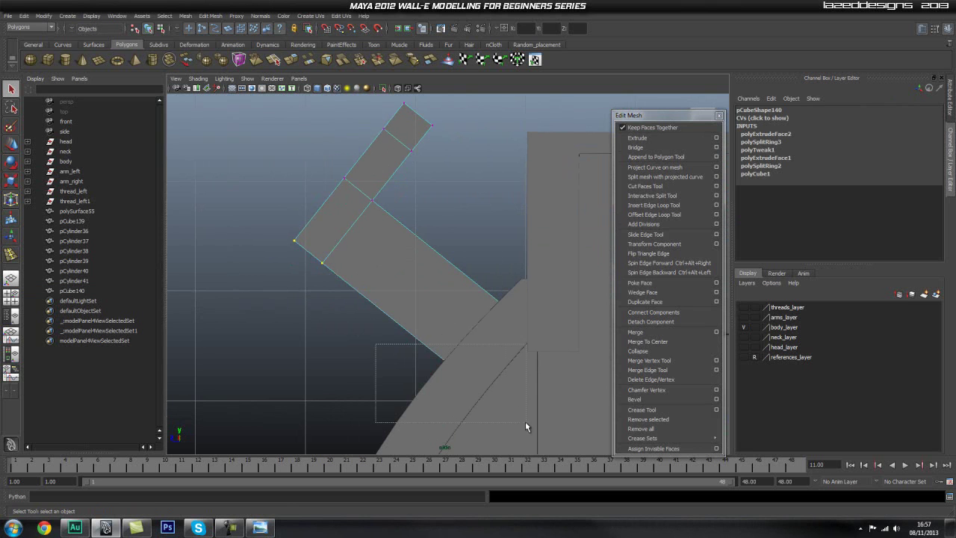
key("w")
left_click_drag(365, 323, 410, 298)
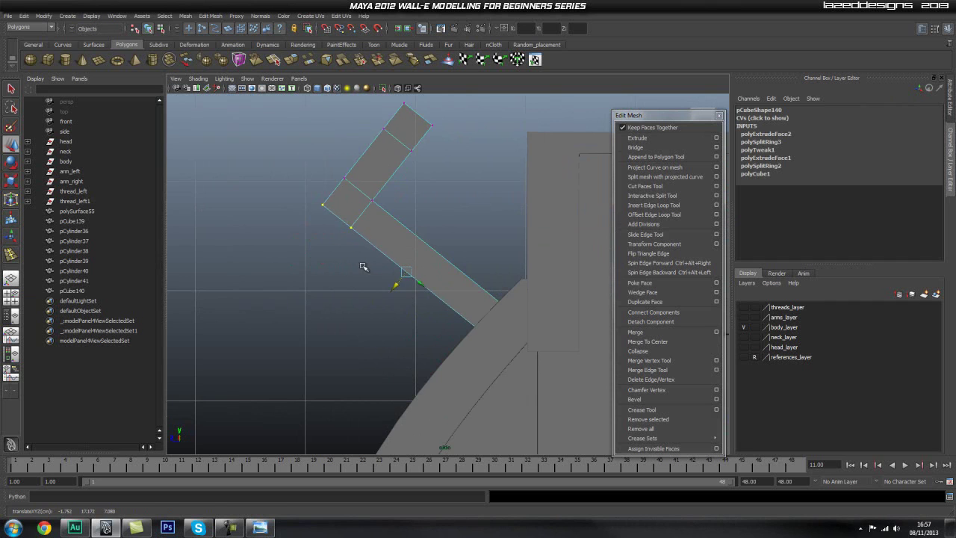
Delete the end face of the bracket's crossbar at the centre line
middle_click_drag(339, 251, 360, 301, "alt")
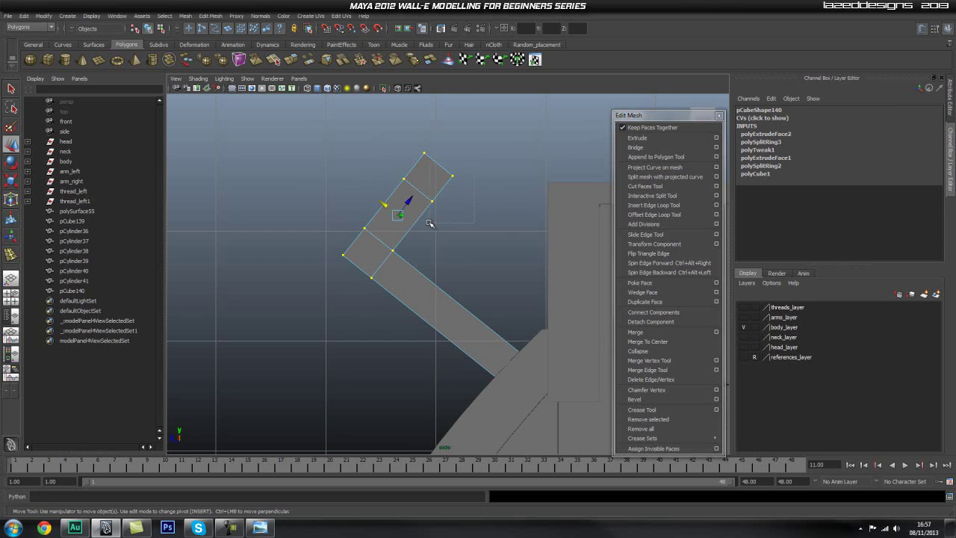
mouse_move(428, 236)
left_mouse_down()
mouse_move(417, 235)
mouse_move(437, 231)
left_mouse_up()
left_click(452, 236)
key("space")
left_click_drag(341, 273, 451, 218, "alt")
right_click_drag(450, 206, 450, 229)
left_click(486, 206)
key("Delete")
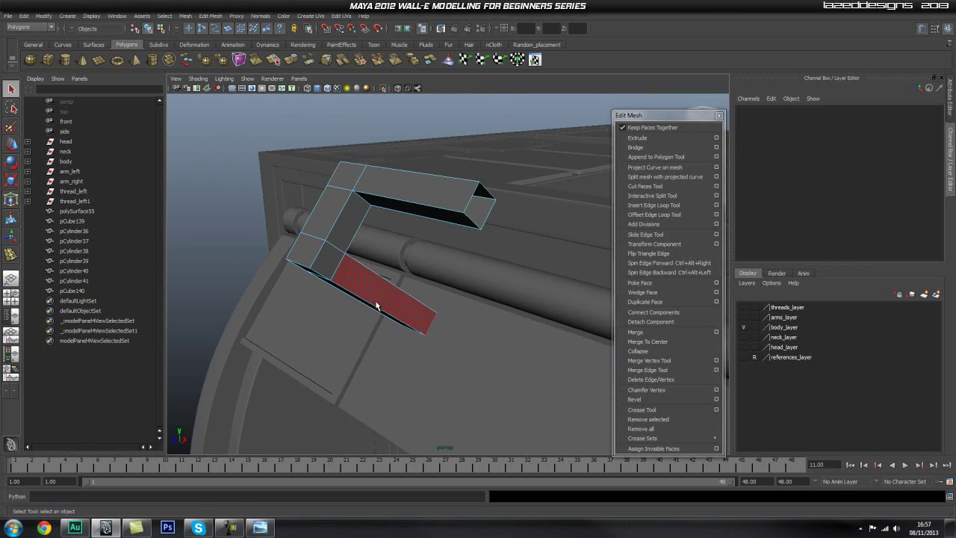
Return the bracket to object mode and duplicate it in place
right_click_drag(332, 228, 410, 214)
right_click_drag(486, 235, 433, 241, "alt")
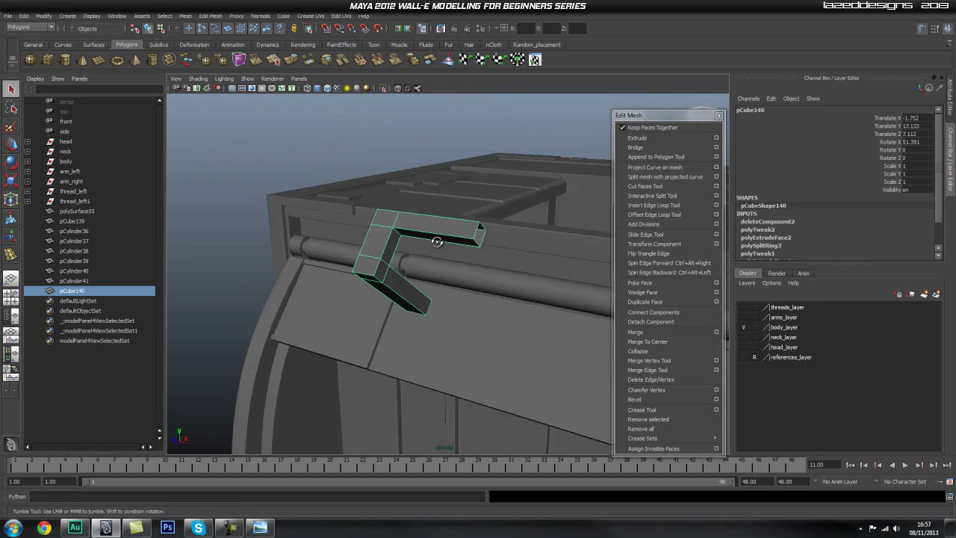
left_click_drag(433, 242, 490, 258, "alt")
key("ctrl+d")
Move the original bracket's pivot to the open end of its crossbar on the body's centre line
right_click_drag(490, 259, 438, 266, "alt")
left_click_drag(437, 267, 452, 266, "alt")
right_click_drag(457, 301, 419, 323, "alt")
middle_click_drag(439, 316, 458, 225, "alt")
left_click_drag(457, 225, 451, 271, "alt")
key("w")
left_click(410, 255)
key("space")
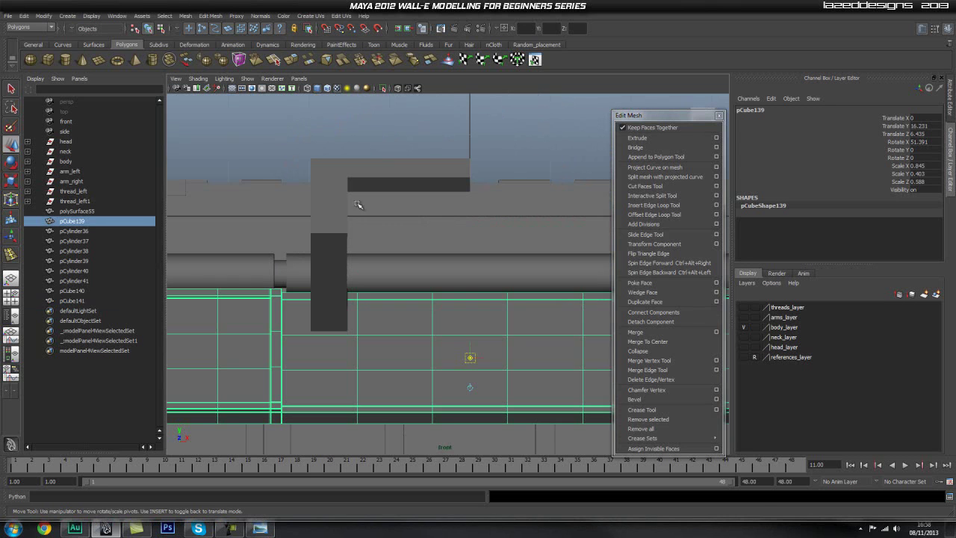
left_click(340, 214)
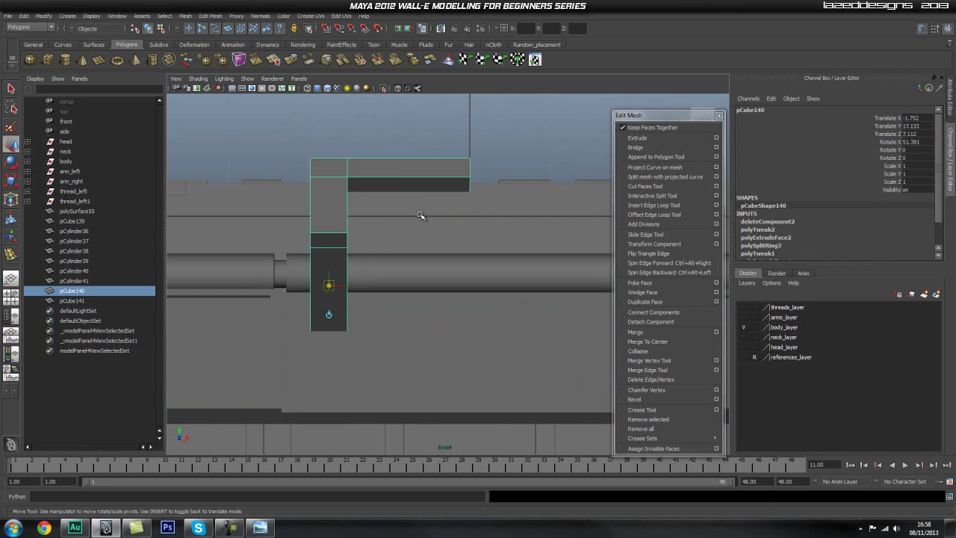
middle_click_drag(472, 134, 484, 182)
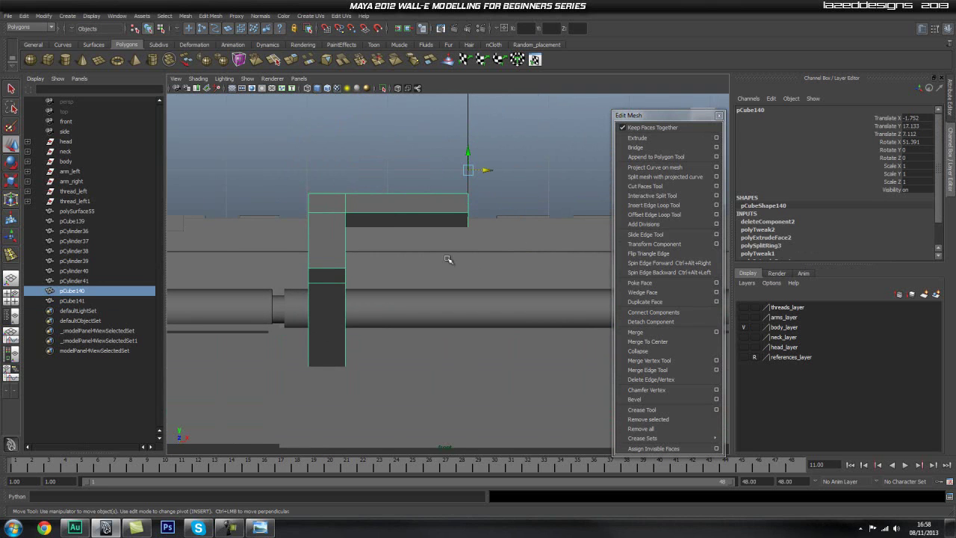
Duplicate the bracket half and mirror the copy across the centre with an X scale of -1
key("ctrl+d")
key("r")
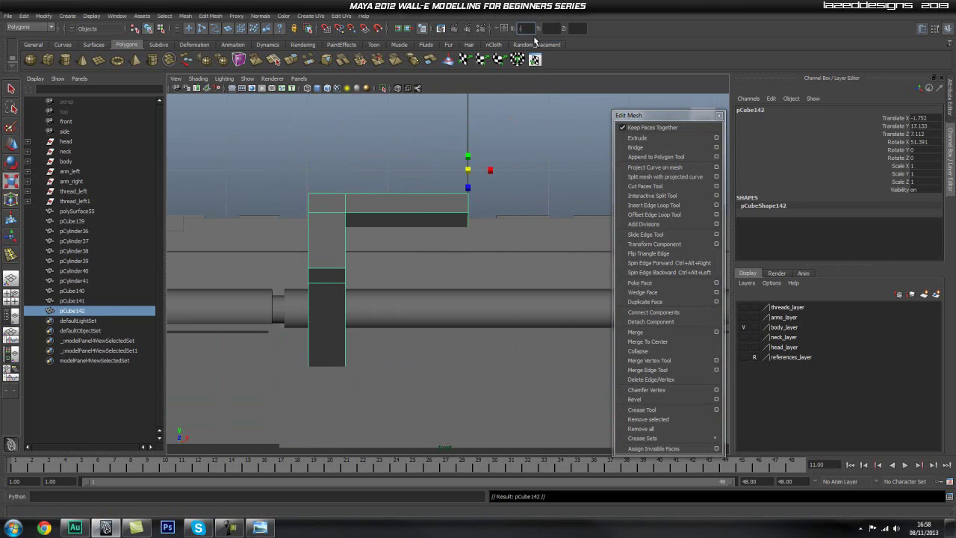
key("Return")
middle_click_drag(494, 175, 460, 181, "alt")
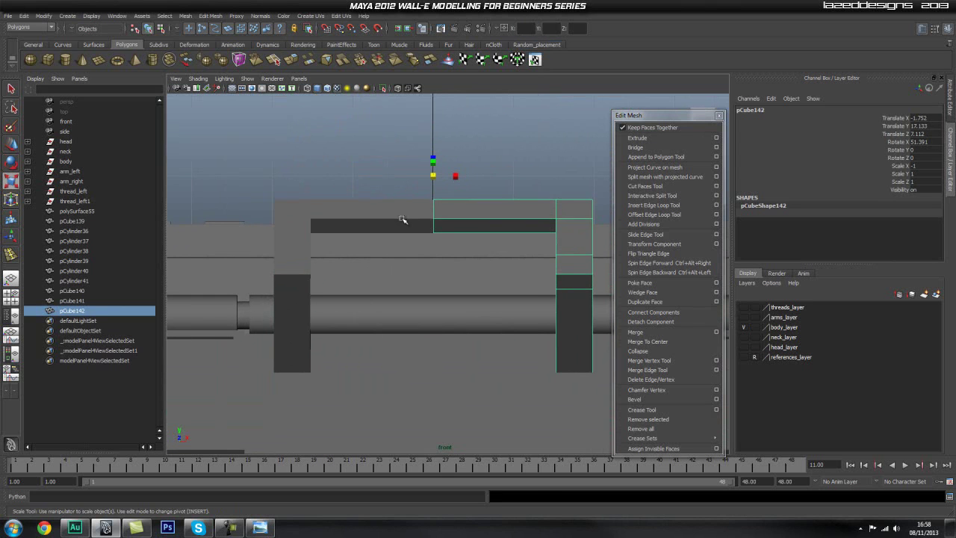
Combine the two bracket halves into one mesh and merge the vertices along the centre seam
left_click(404, 217, "shift")
left_click(185, 16)
left_click(200, 30)
key("q")
right_click_drag(409, 208, 341, 210)
left_click_drag(409, 188, 452, 250)
right_click_drag(377, 204, 424, 159, "shift")
Merge the crossbar's centre seam vertices again using a threshold of 0.005
scroll(446, 184, "up", 4)
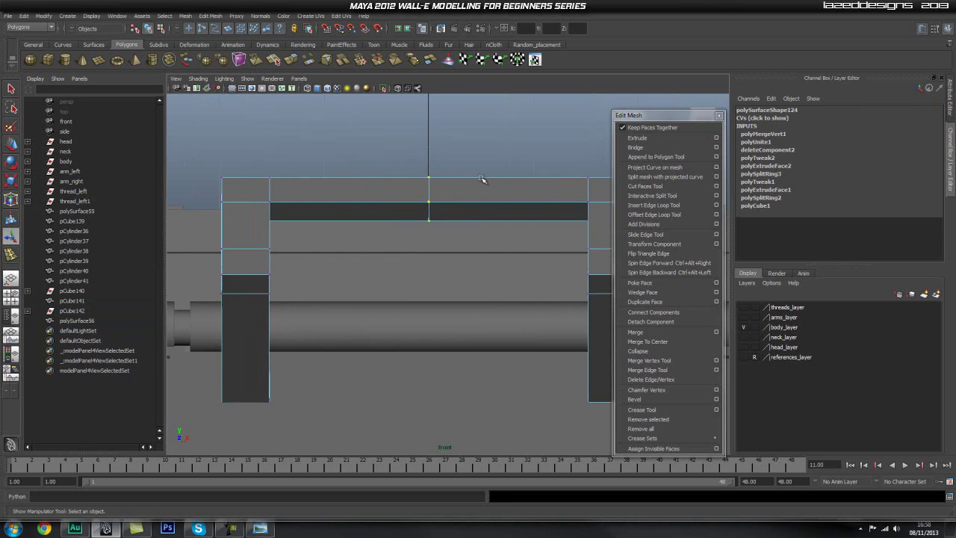
middle_click_drag(432, 186, 435, 202, "alt")
key("space")
left_click_drag(435, 209, 433, 184)
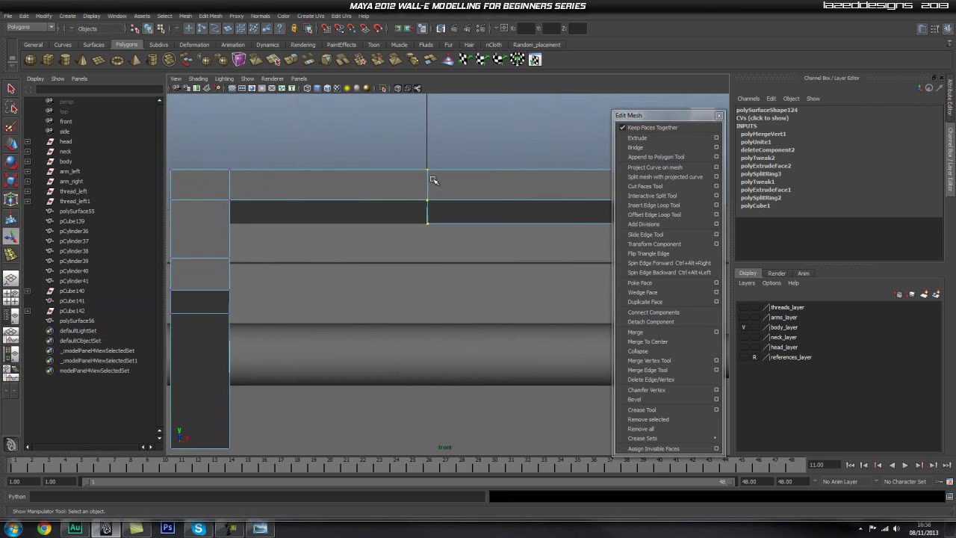
key("f")
left_click_drag(358, 241, 361, 194, "alt")
right_click_drag(423, 218, 491, 173, "shift")
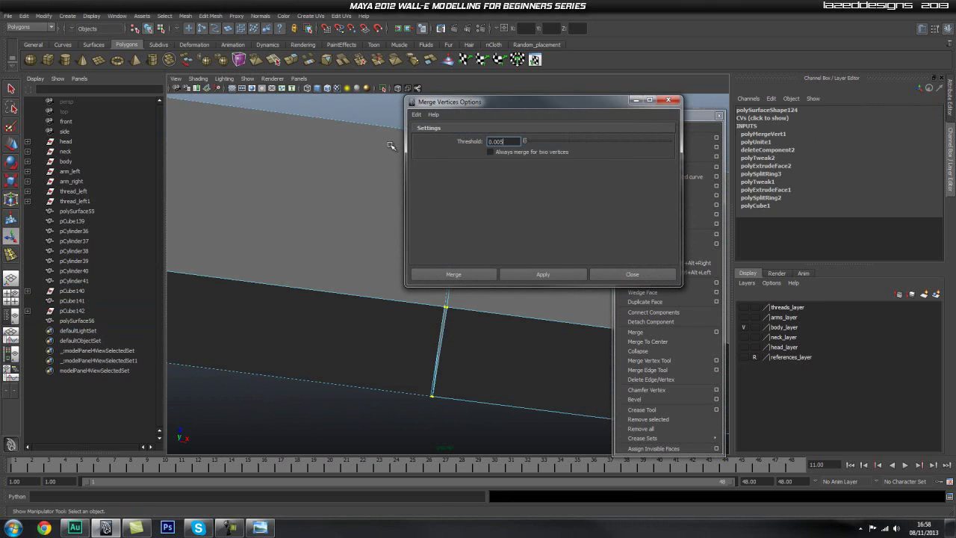
left_click(456, 277)
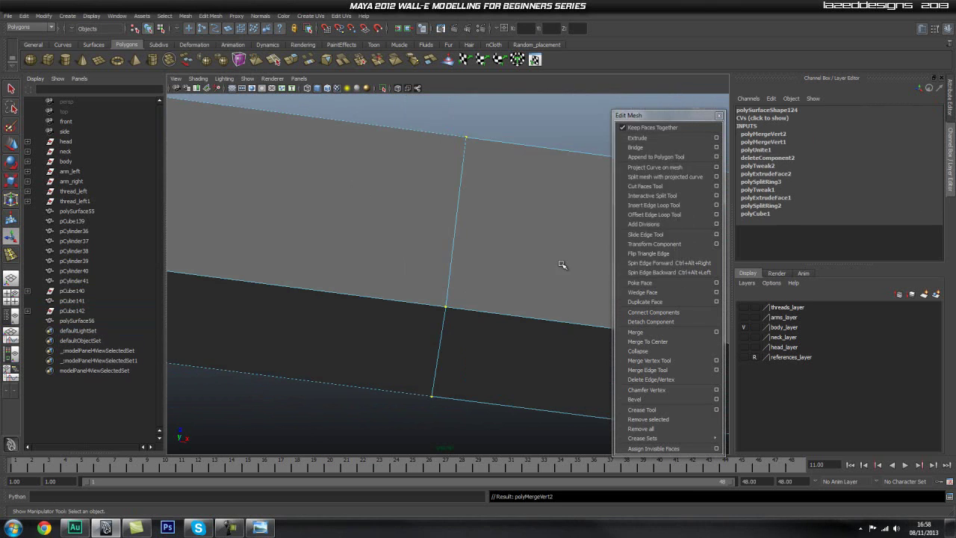
Delete the edge loop at the centre of the bracket's crossbar
left_click_drag(486, 316, 464, 293, "alt")
key("q")
right_click_drag(465, 292, 466, 260)
right_click_drag(463, 261, 231, 263, "alt")
left_click(447, 247)
left_click_drag(496, 268, 416, 284, "alt")
right_click_drag(416, 284, 391, 292, "shift")
left_click_drag(506, 311, 351, 313, "alt")
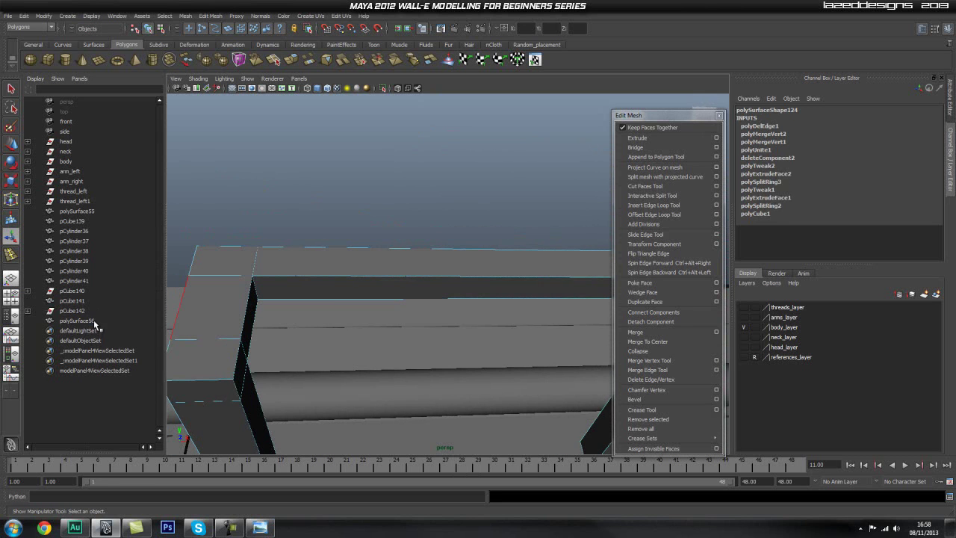
Delete the construction history of all objects in the scene
left_click(82, 320)
key("f")
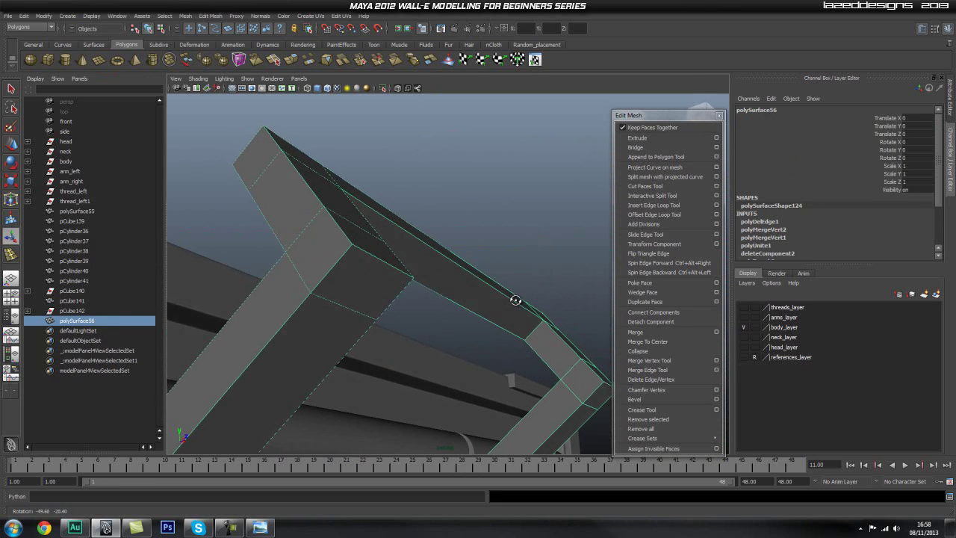
left_click(80, 312)
key("q")
right_click_drag(435, 272, 465, 260)
left_click(410, 267)
left_click(26, 16)
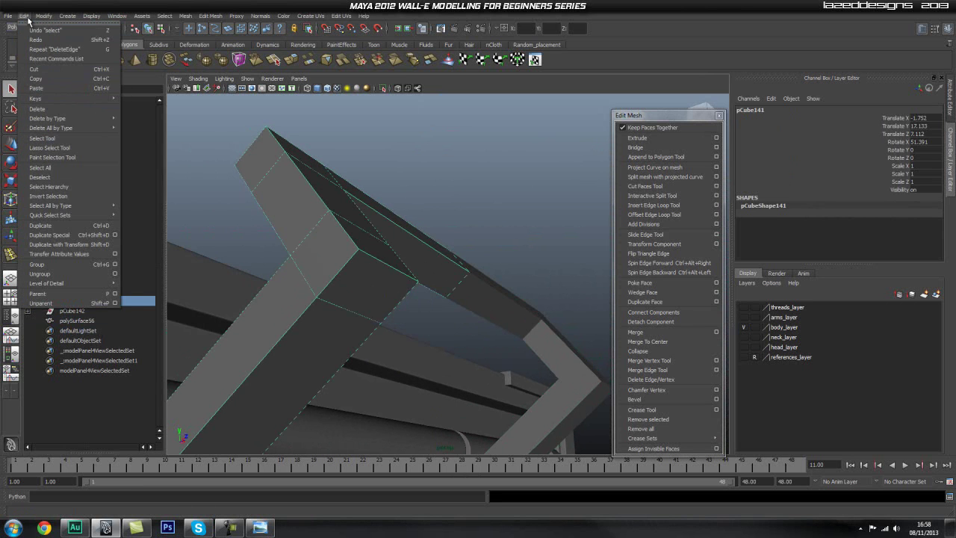
mouse_move(52, 117)
left_click(149, 134)
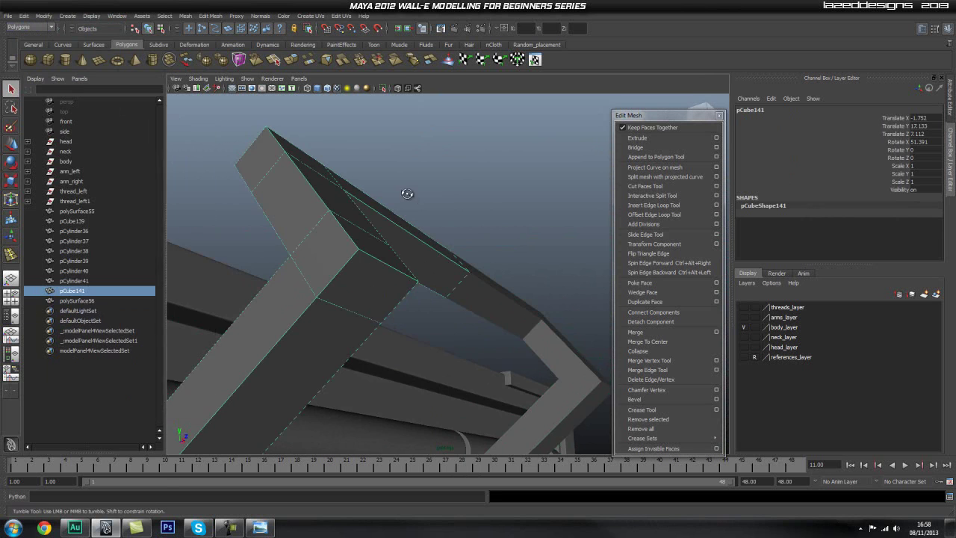
Delete the leftover pCube141 object that overlaps the combined bracket
left_click_drag(411, 197, 363, 196, "alt")
left_click(69, 301)
left_click(80, 292)
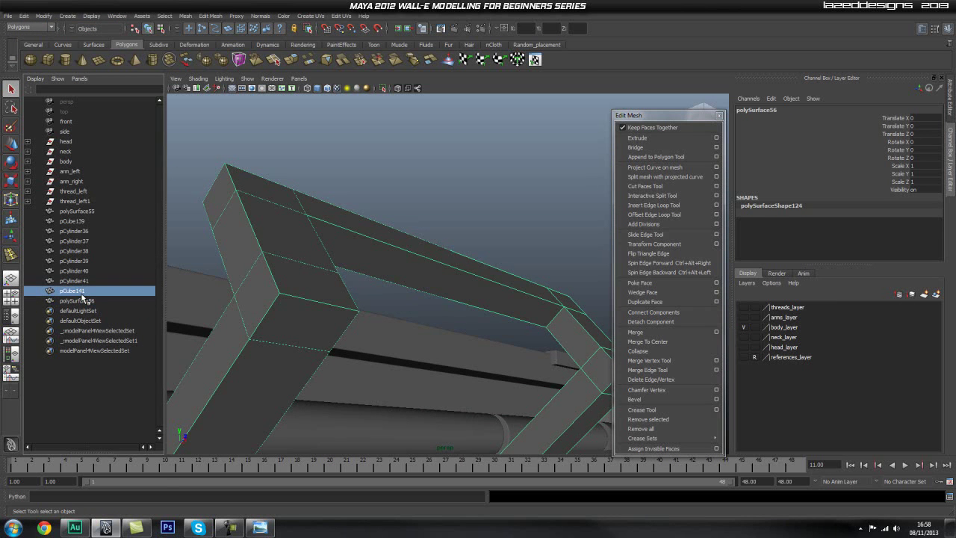
key("Delete")
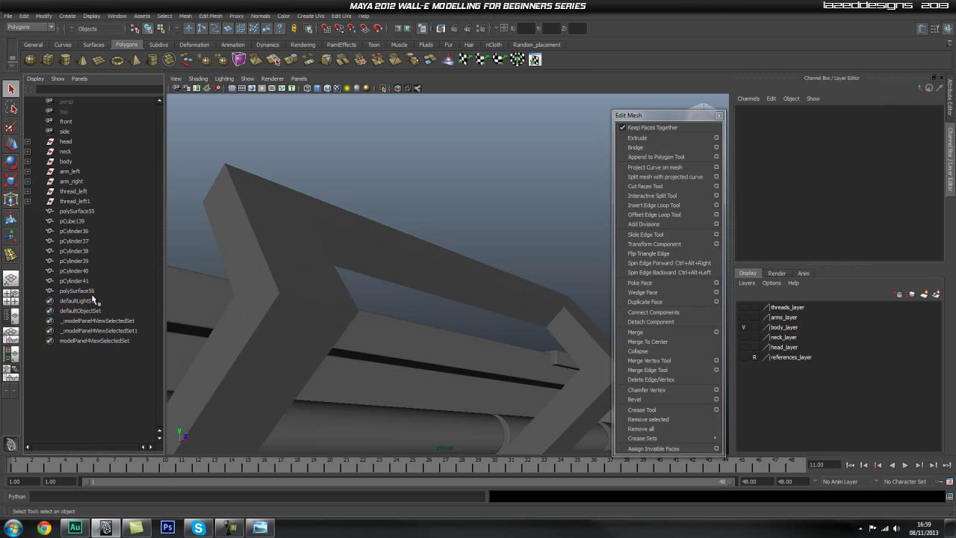
Centre the pivot of the combined bracket polySurface56 and isolate the bracket in the viewport
left_click(86, 292)
left_click(79, 280)
left_click(138, 292)
left_click_drag(389, 284, 346, 306, "alt")
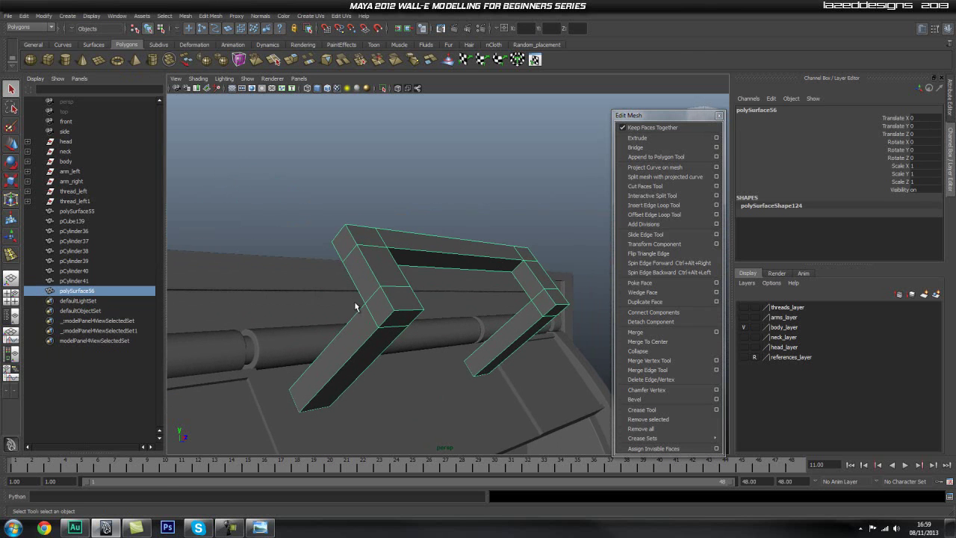
key("w")
key("space")
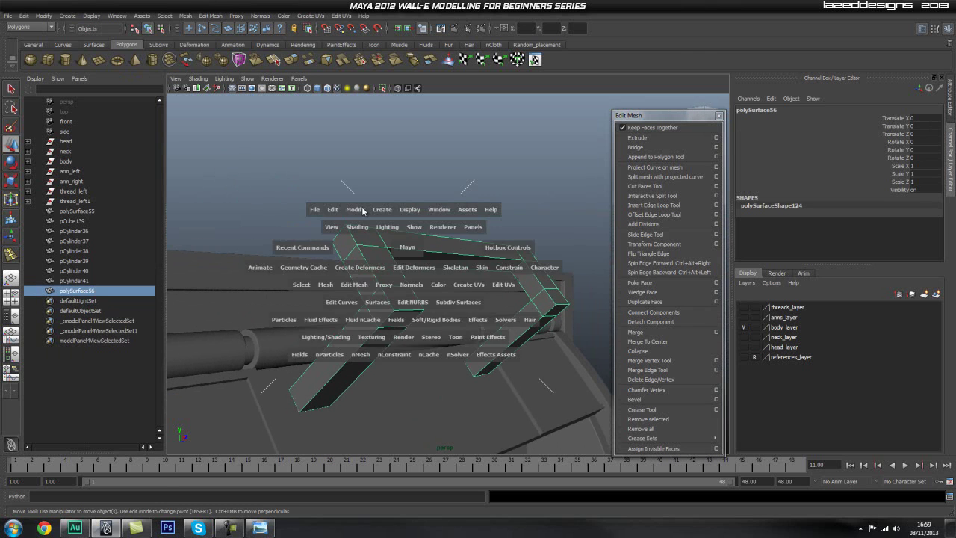
left_click(354, 209)
left_click(385, 305)
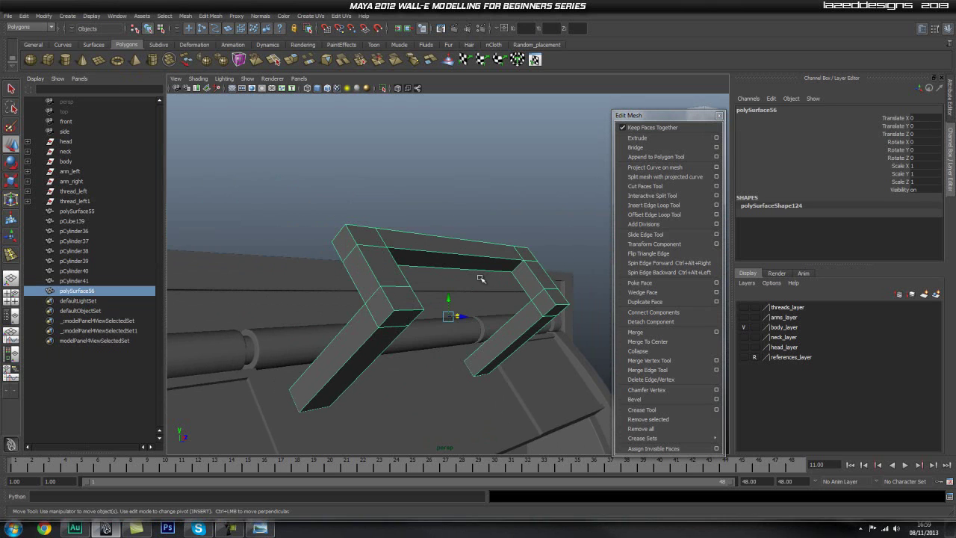
left_click_drag(452, 318, 351, 165, "alt")
left_click(382, 88)
Insert supporting edge loops close to the long edges of the bracket's lower leg
left_click_drag(419, 246, 462, 271, "alt")
right_click_drag(463, 271, 580, 326, "alt")
middle_click_drag(580, 326, 292, 298, "alt")
right_click_drag(283, 302, 322, 295, "alt")
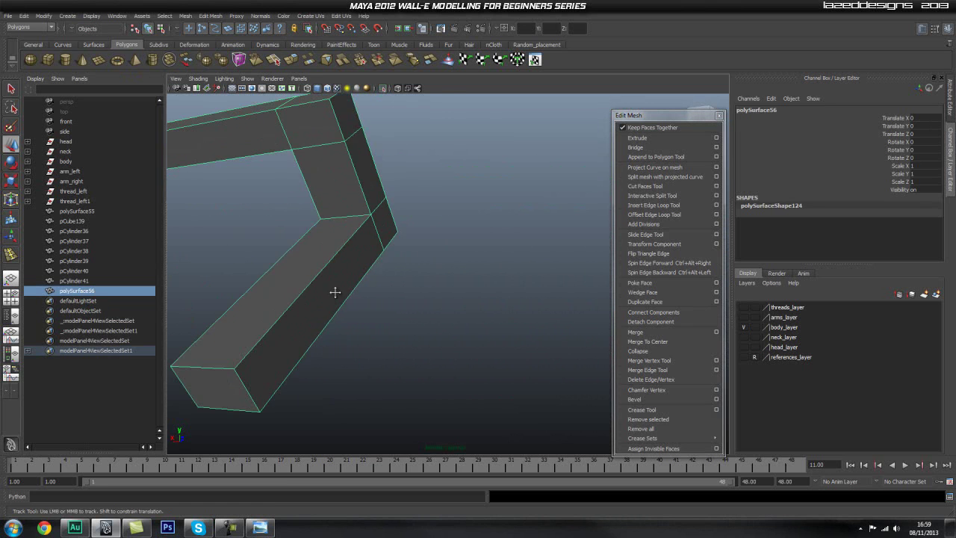
middle_click_drag(321, 295, 439, 274, "alt")
left_click(666, 208)
left_click_drag(330, 380, 375, 331, "alt")
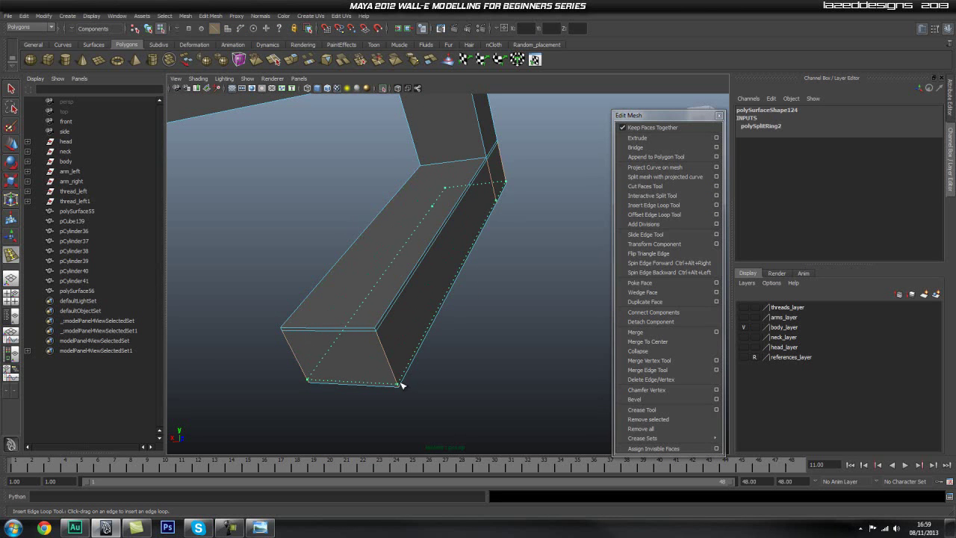
left_click(401, 384)
left_click_drag(396, 383, 366, 364, "alt")
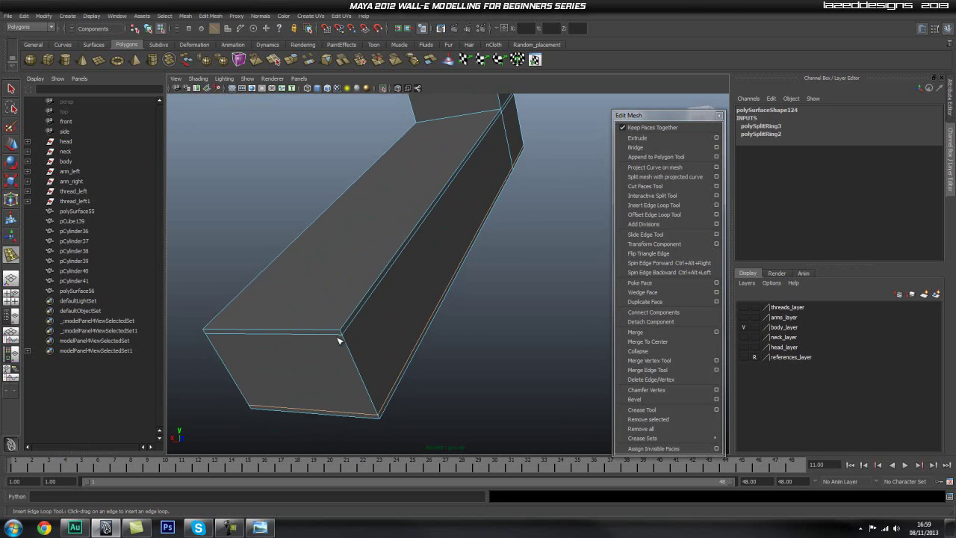
left_click_drag(340, 334, 420, 374)
Insert supporting edge loops on both sides of the elbow seam between the bracket's leg and short arm
middle_click_drag(441, 254, 379, 429, "alt")
right_click_drag(379, 429, 421, 365, "alt")
left_click_drag(420, 365, 299, 363, "alt")
left_click_drag(375, 346, 374, 329)
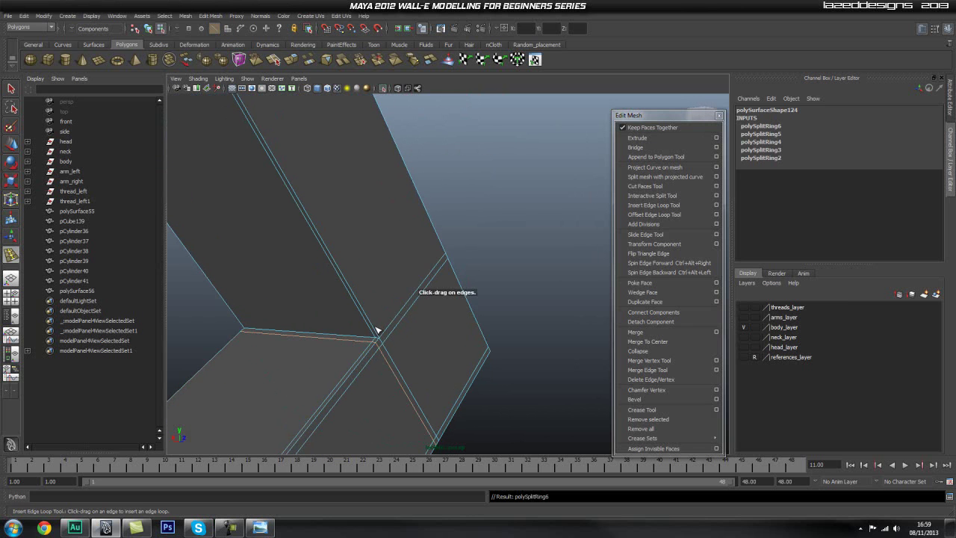
left_click(377, 332)
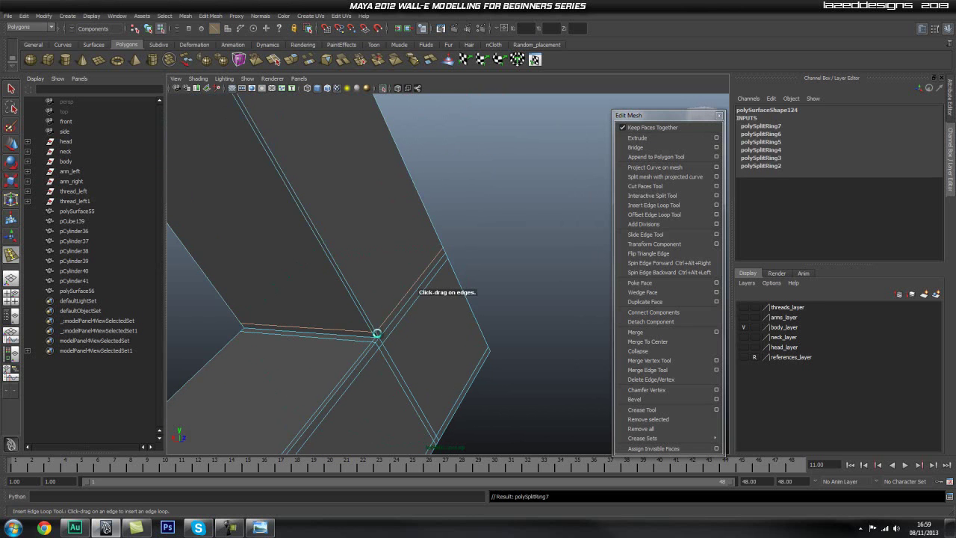
Insert supporting edge loops along the outer and inner long edges of the bracket's short arm
left_click_drag(390, 307, 414, 284, "alt")
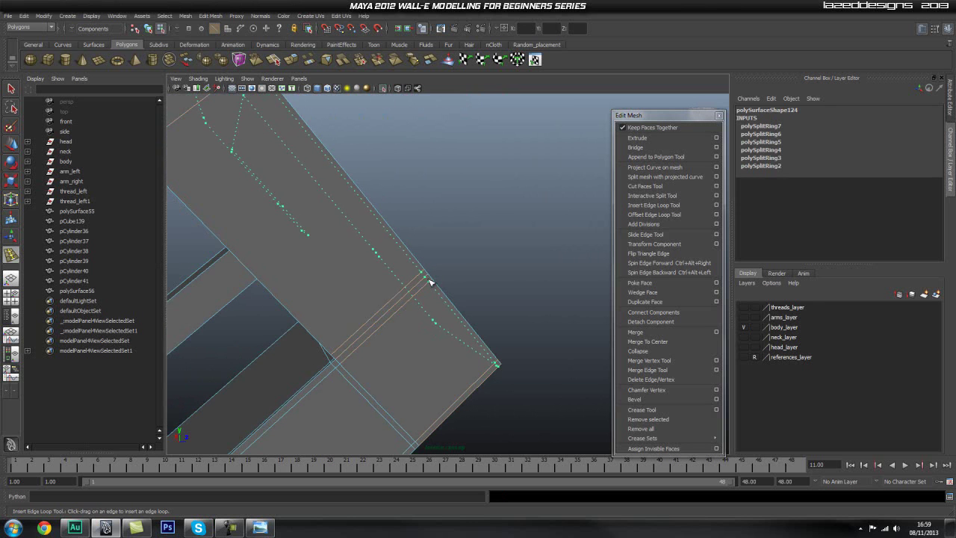
left_click(430, 282)
left_click_drag(486, 283, 286, 282, "alt")
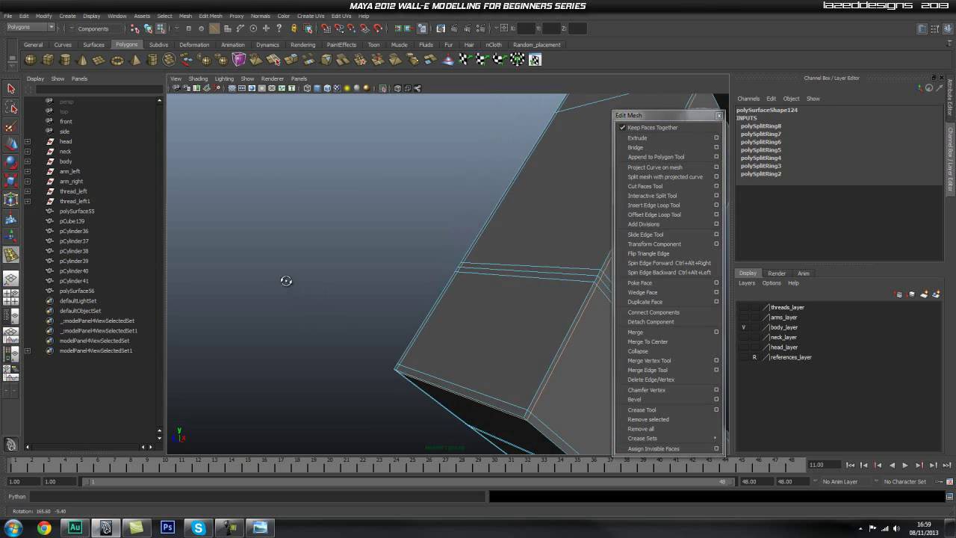
left_click_drag(473, 277, 453, 291, "alt")
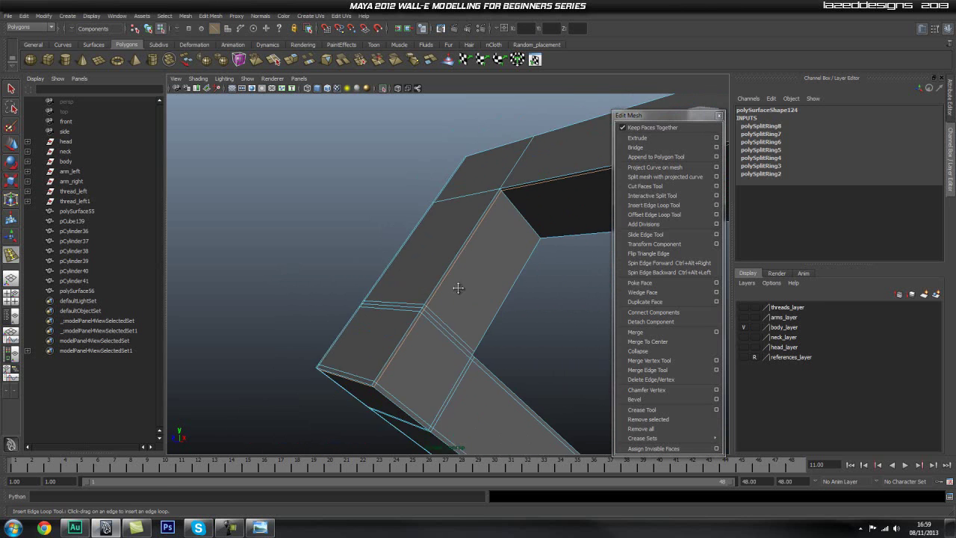
left_click_drag(468, 234, 395, 290, "alt")
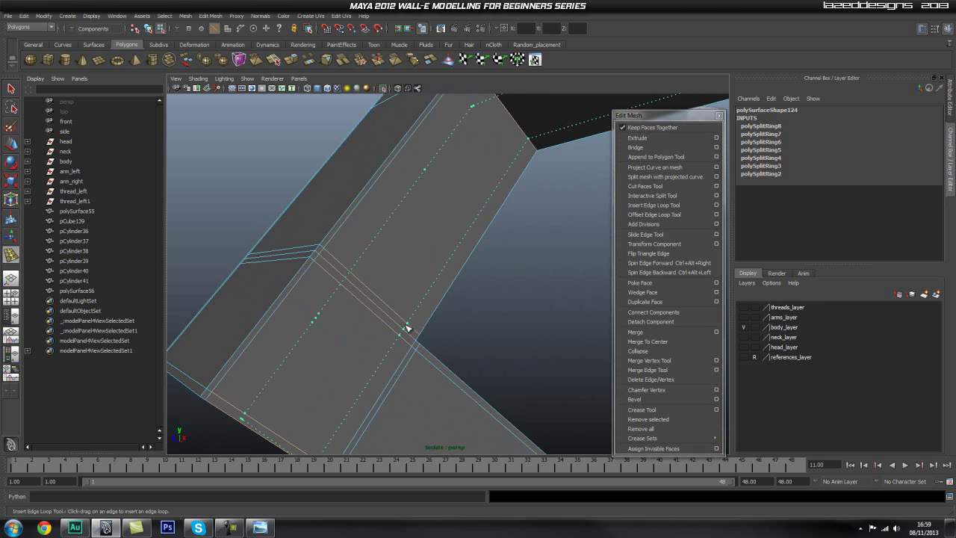
left_click(410, 336)
Insert supporting edge loops around the corner where the short arm meets the crossbar
scroll(396, 333, "down", 3)
left_click_drag(396, 333, 471, 348, "alt")
middle_click_drag(397, 262, 394, 294, "alt")
scroll(392, 306, "down", 3)
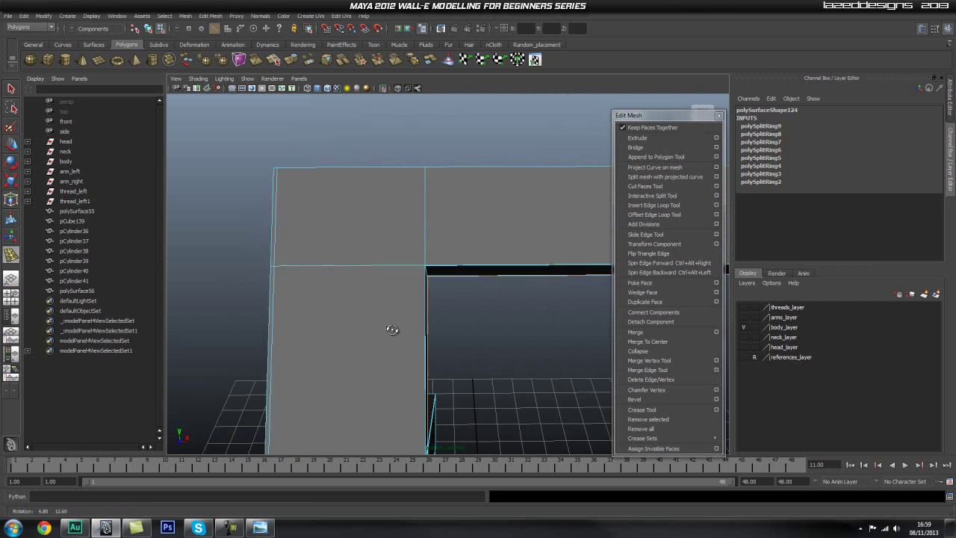
left_click(420, 269)
left_click_drag(420, 269, 384, 288, "alt")
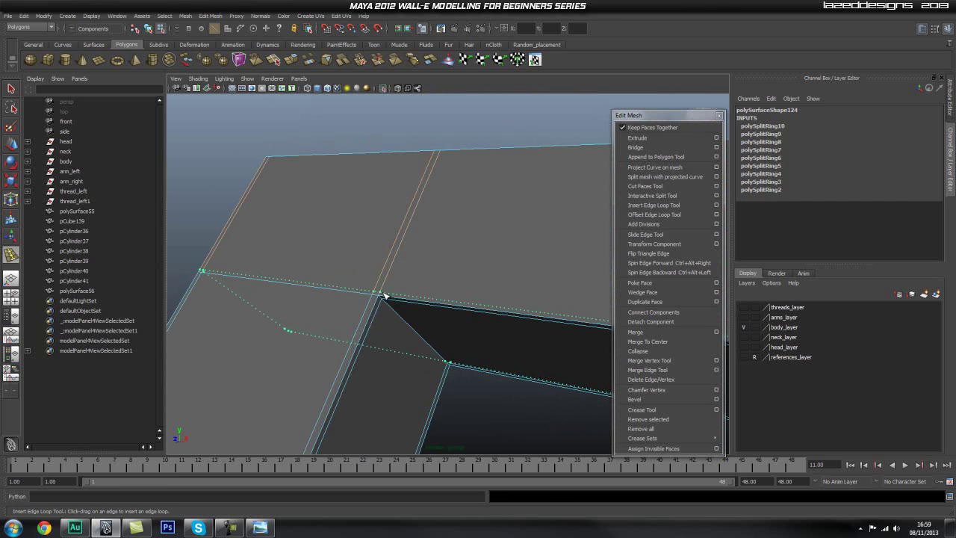
left_click(384, 296)
left_click_drag(426, 325, 459, 239, "alt")
left_click(452, 307)
left_click(435, 260)
left_click(461, 267)
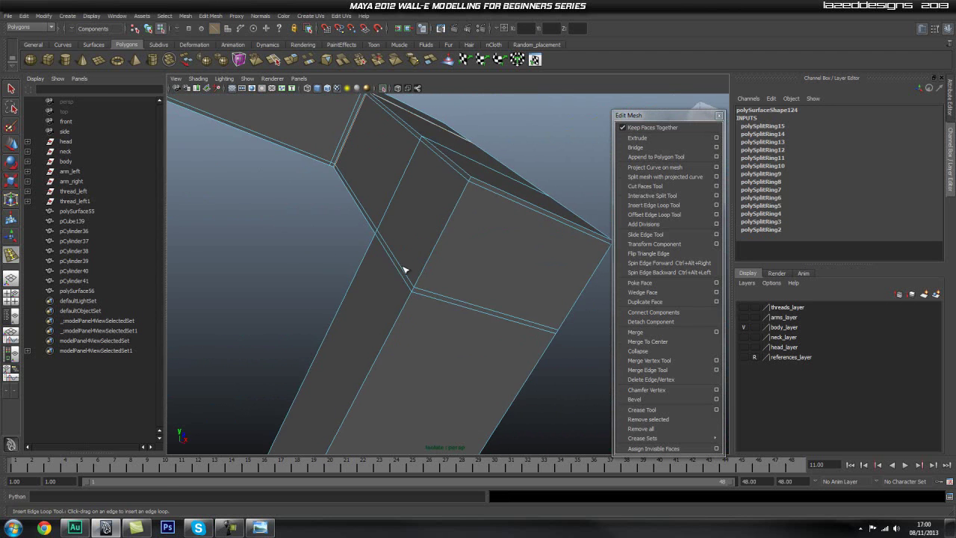
Insert the remaining supporting edge loops around the bracket's opposite elbow and crossbar corner
left_click(413, 287)
left_click_drag(414, 287, 284, 312, "alt")
left_click(346, 311)
left_click(376, 348)
right_click_drag(284, 312, 523, 305, "alt")
left_click_drag(523, 304, 407, 287, "alt")
left_click_drag(470, 315, 351, 321, "alt")
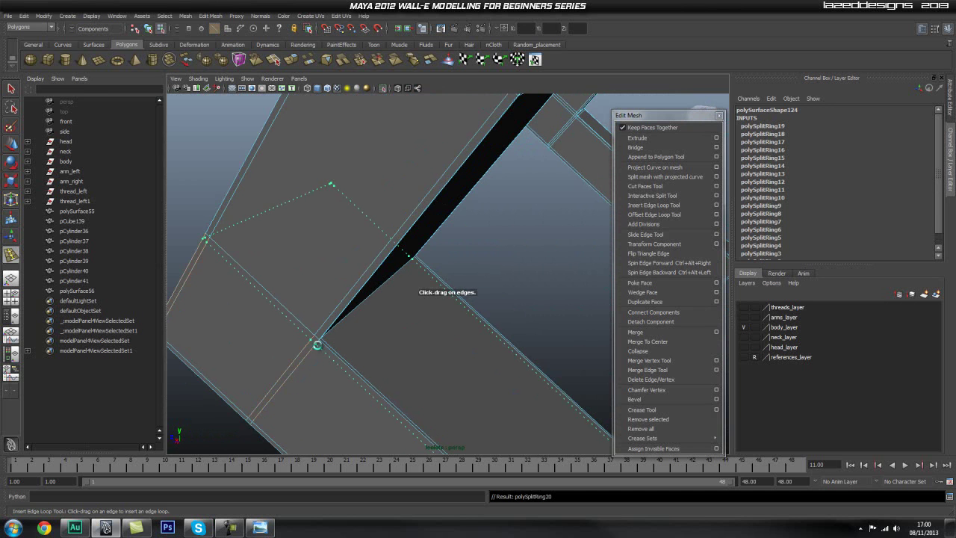
left_click(325, 339)
Insert a supporting edge loop close to the end face of the bracket's leg
left_click_drag(393, 335, 450, 283, "alt")
right_click_drag(450, 282, 418, 187, "alt")
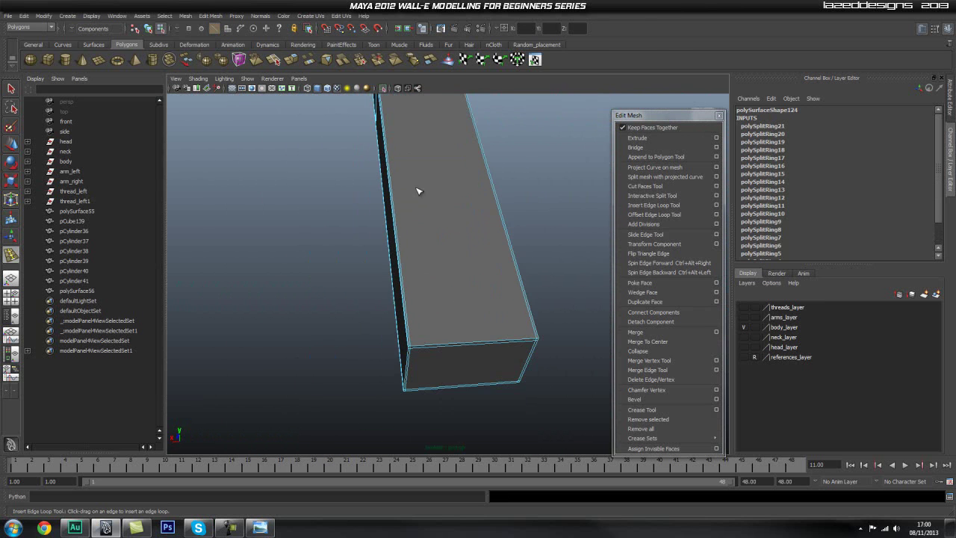
right_click_drag(368, 326, 448, 331, "alt")
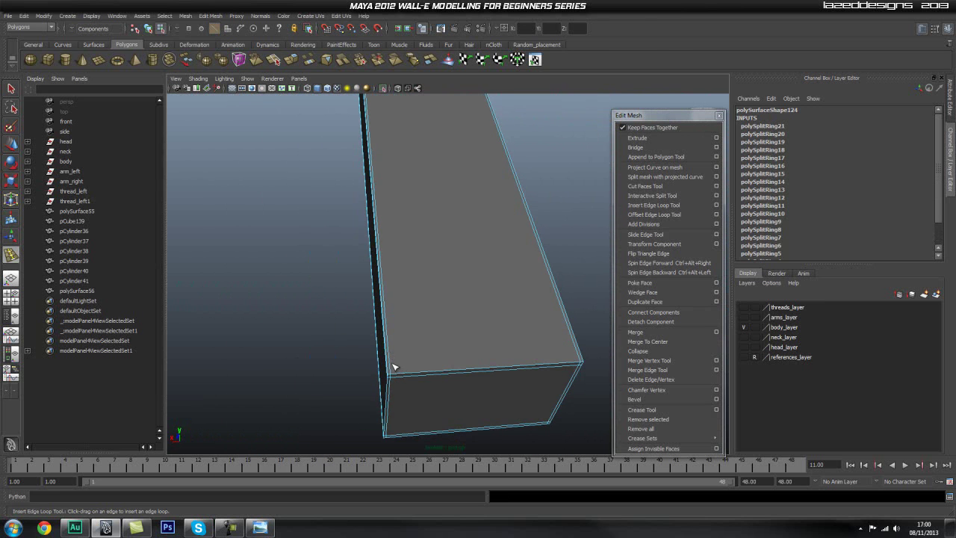
left_click_drag(390, 365, 389, 371)
right_click_drag(420, 356, 366, 333, "alt")
left_click_drag(358, 333, 403, 339, "alt")
right_click_drag(403, 339, 389, 226, "alt")
left_click_drag(389, 225, 458, 295, "alt")
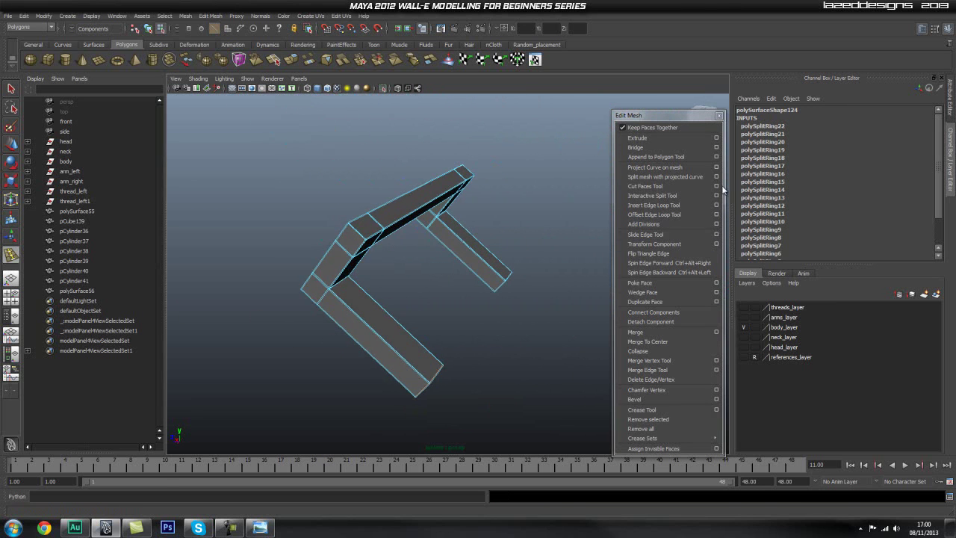
Use multiple edge loops to insert three evenly spaced loops across the bracket's legs and four across the crossbar
left_click(717, 206)
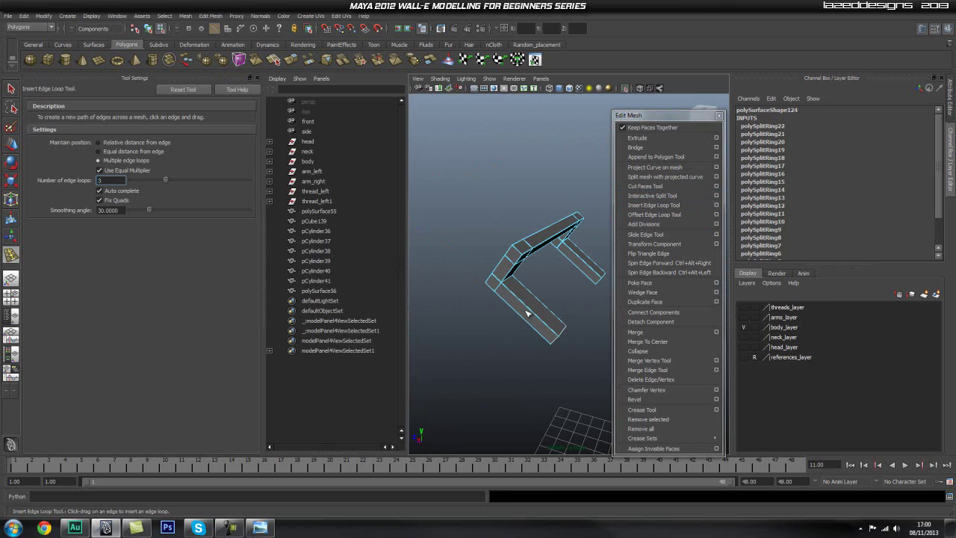
left_click_drag(514, 262, 210, 234, "alt")
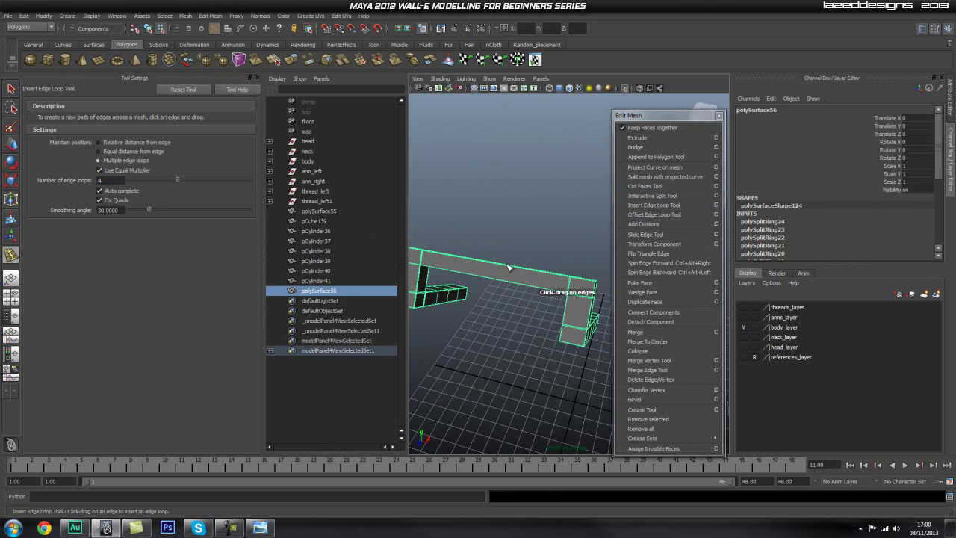
left_click_drag(526, 312, 537, 312, "alt")
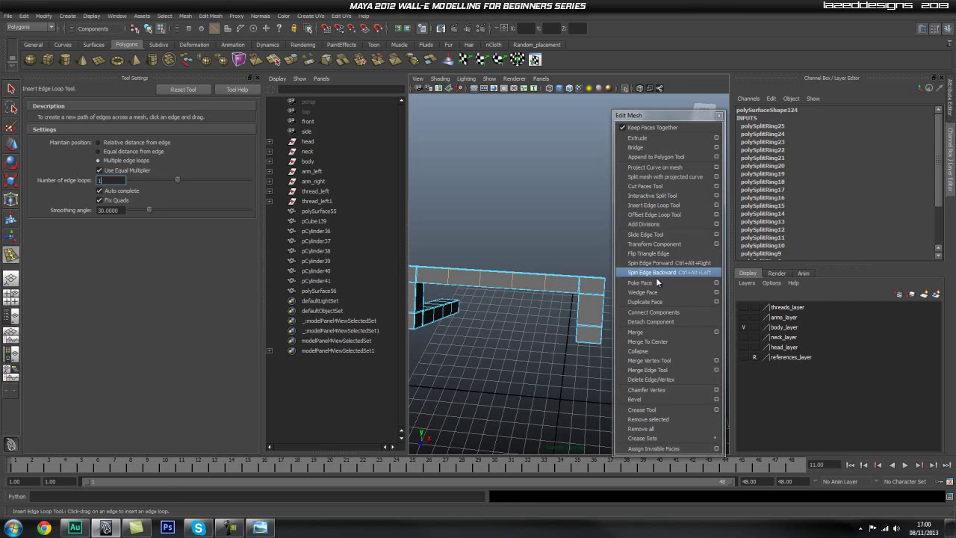
Insert single centred edge loops through the bracket's remaining undivided sections and close the tool settings
left_click(588, 279)
left_click_drag(486, 230, 441, 201, "alt")
left_click(577, 269)
left_click(257, 78)
Return the bracket to object mode, turn on its smooth mesh preview and inspect the elbow corner
key("q")
right_click(441, 200)
right_click_drag(468, 219, 505, 204)
key("3")
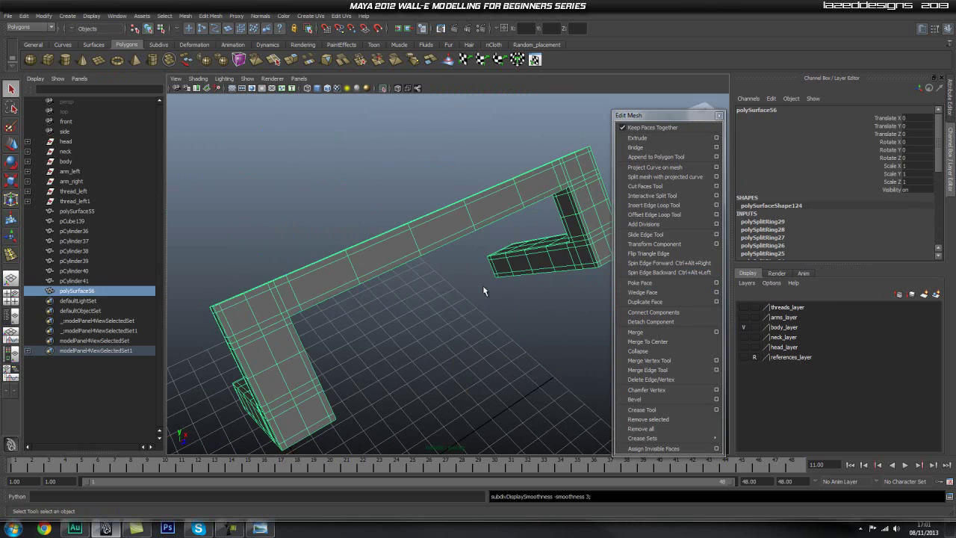
left_click(474, 265)
left_click_drag(522, 341, 330, 294, "alt")
scroll(479, 297, "up", 5)
left_click_drag(478, 296, 612, 217, "alt")
Insert one more edge loop on the leg side of the elbow seam, using relative distance from edge
left_click(446, 292)
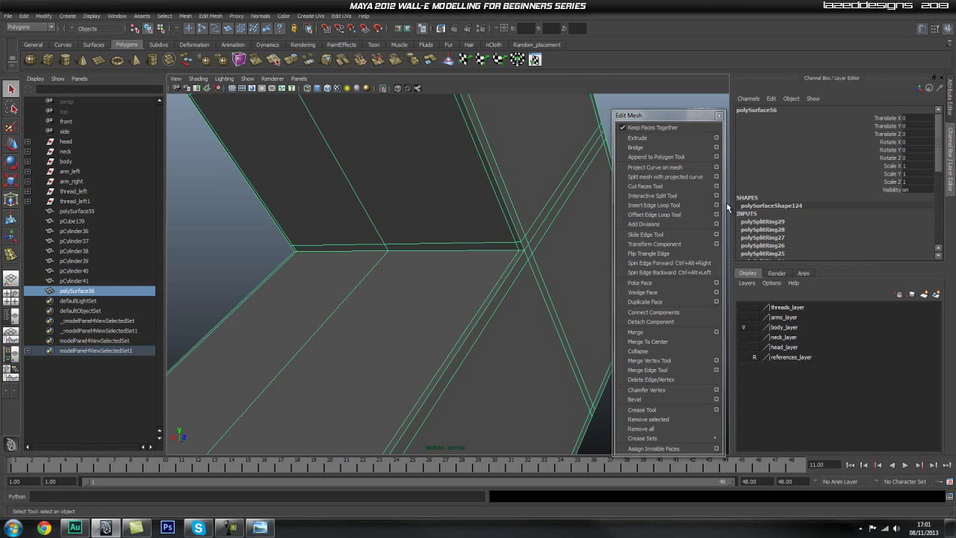
left_click(717, 205)
left_click_drag(439, 209, 496, 224, "alt")
left_click_drag(551, 260, 552, 258)
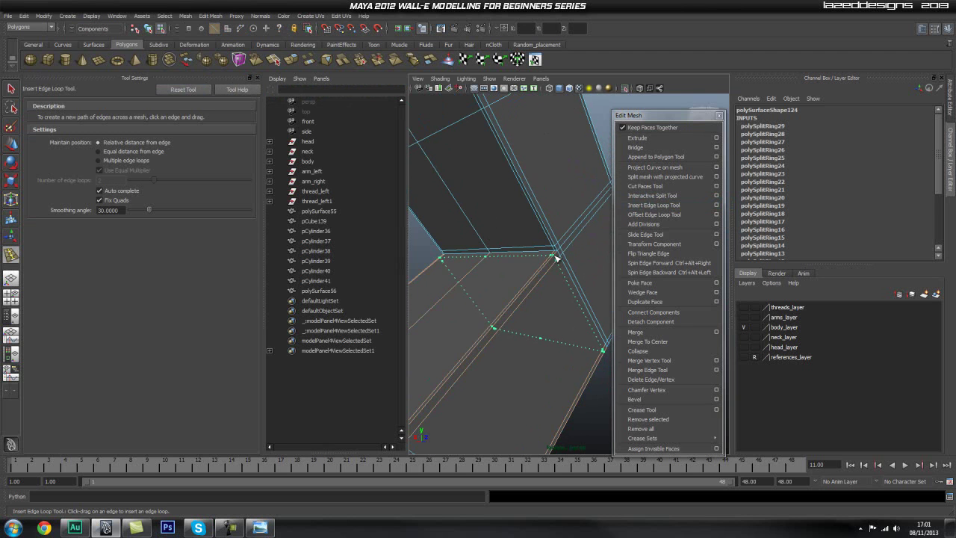
right_click_drag(448, 263, 292, 253, "alt")
left_click_drag(433, 257, 341, 198, "alt")
left_click(257, 77)
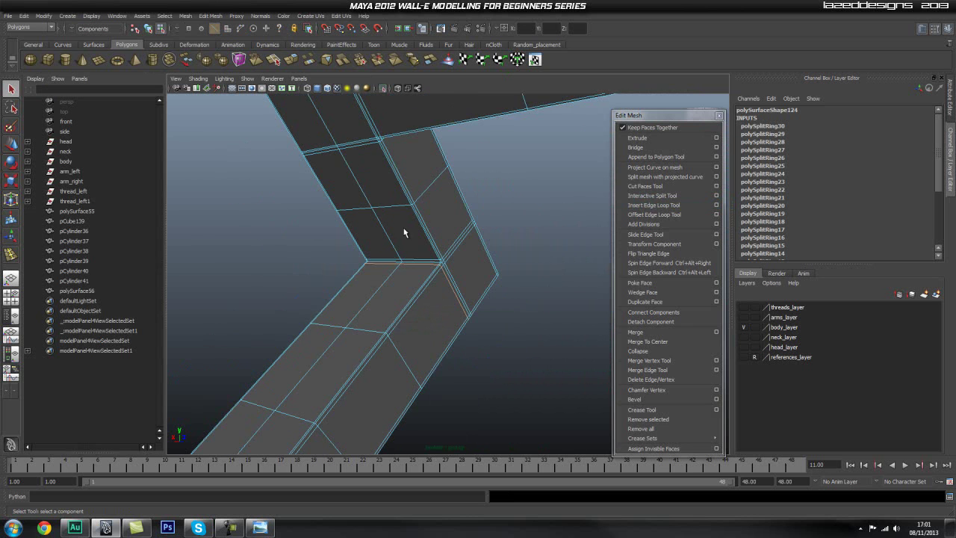
Return to object mode and examine the smoothed bracket's elbows and crossbar corners
key("F8")
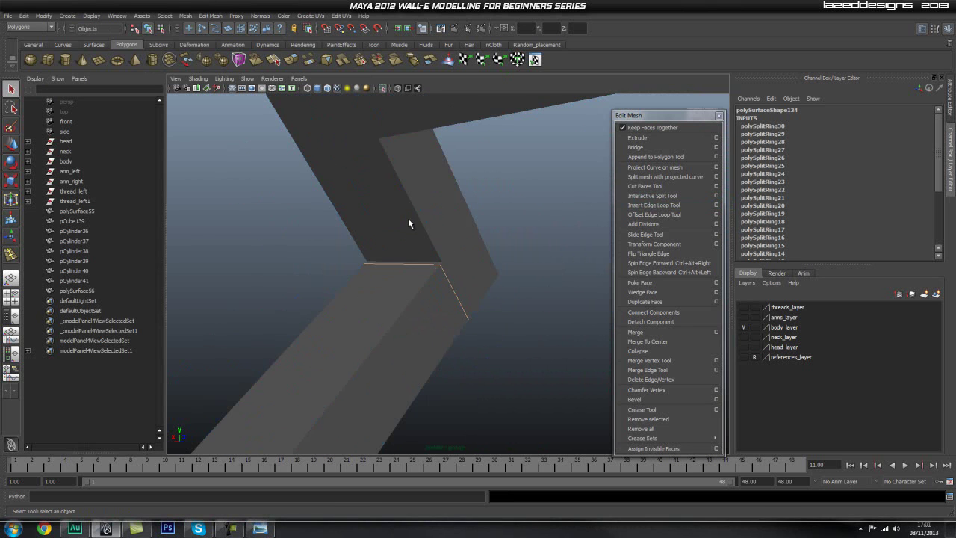
left_click(411, 222)
right_click_drag(481, 235, 452, 273, "alt")
left_click(542, 281)
right_click_drag(542, 282, 498, 284, "alt")
left_click_drag(499, 284, 363, 197, "alt")
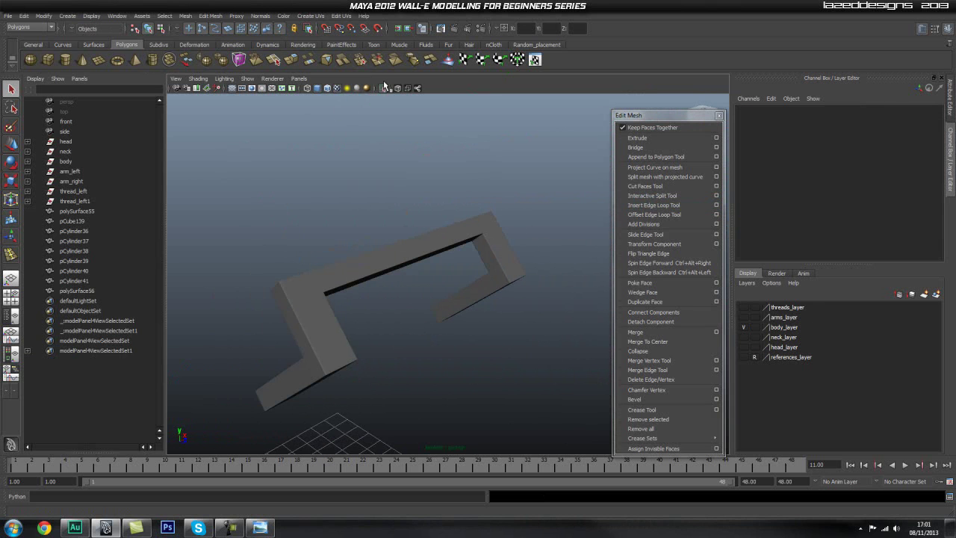
left_click_drag(436, 189, 280, 197, "alt")
right_click_drag(280, 197, 417, 265, "alt")
left_click_drag(416, 265, 262, 215, "alt")
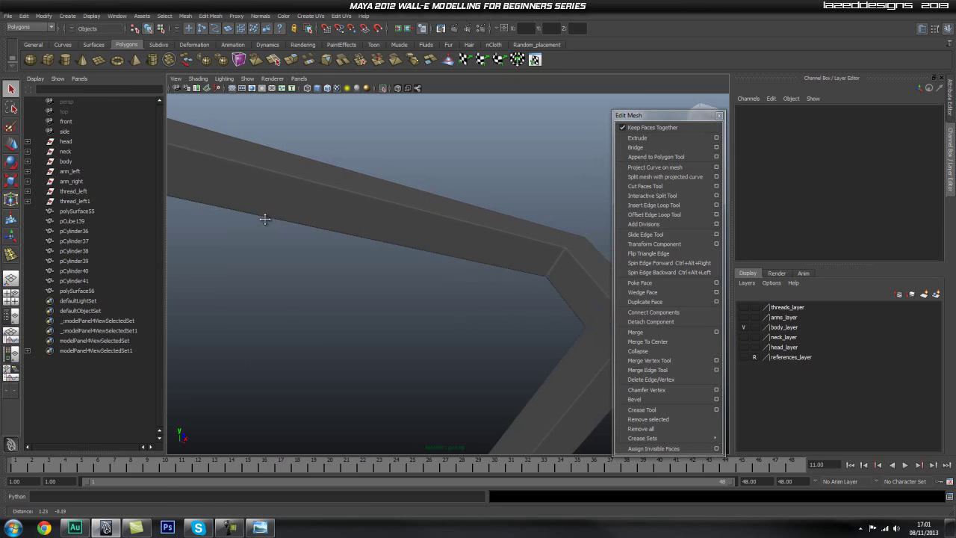
left_click_drag(551, 233, 497, 299, "alt")
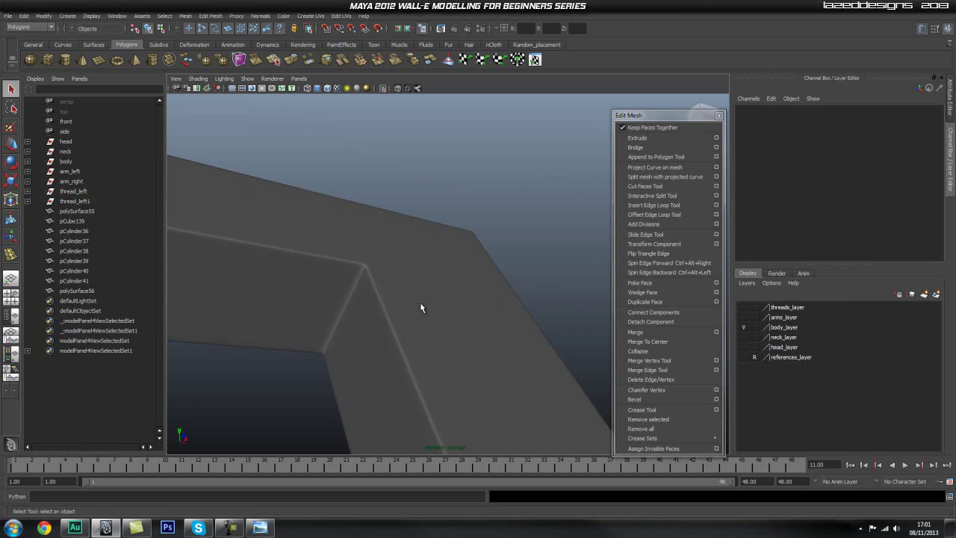
Select the edge loop beside the bracket's elbow seam, shift it slightly and return the bracket to object mode
left_click(377, 306)
left_click_drag(377, 306, 404, 285, "alt")
right_click_drag(369, 277, 387, 263)
double_click(390, 263)
key("w")
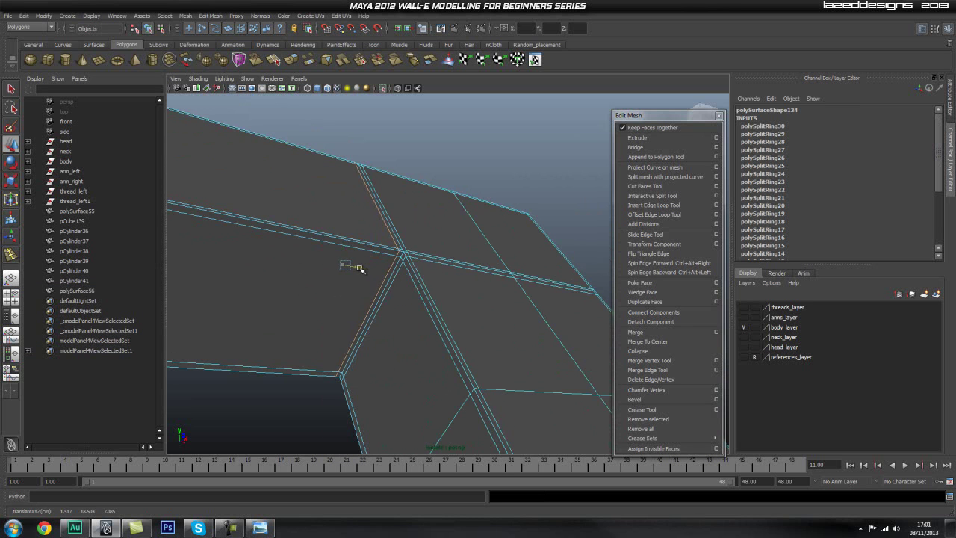
left_click_drag(376, 273, 388, 266, "alt")
scroll(388, 267, "down", 5)
key("q")
right_click_drag(338, 235, 361, 221)
Turn off the isolated view to show the whole body and select the handle bracket
left_click_drag(361, 221, 350, 258, "alt")
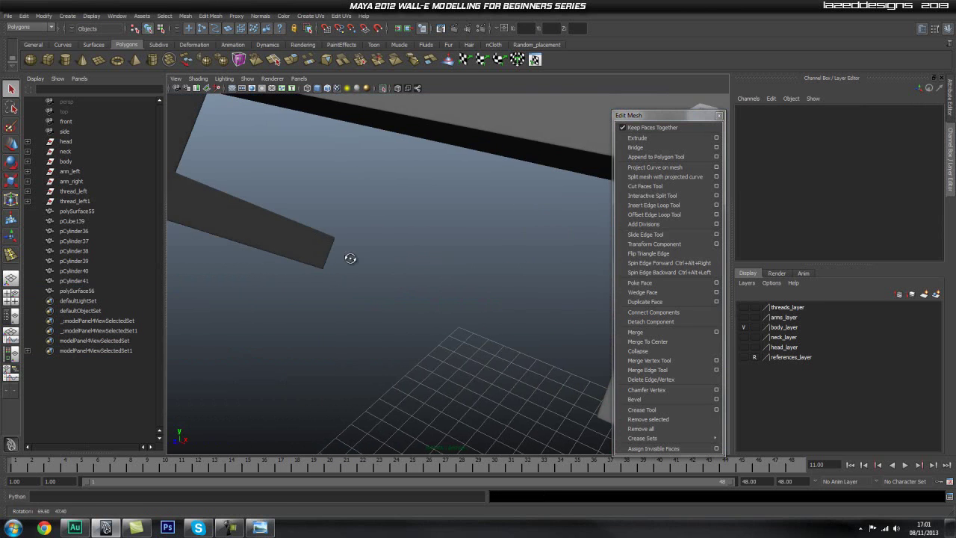
left_click(386, 89)
left_click_drag(443, 220, 465, 245, "alt")
left_click(505, 289)
left_click_drag(493, 288, 462, 271, "alt")
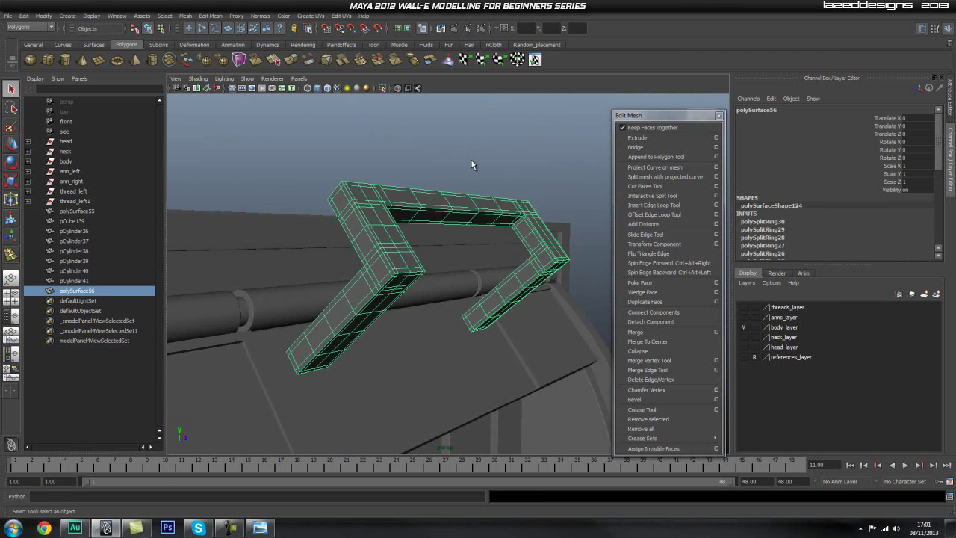
Set the Move tool's axis to Object with the handle bracket selected
left_click(474, 164)
left_click_drag(403, 258, 425, 239, "alt")
left_click(397, 250)
left_click(398, 233)
key("w")
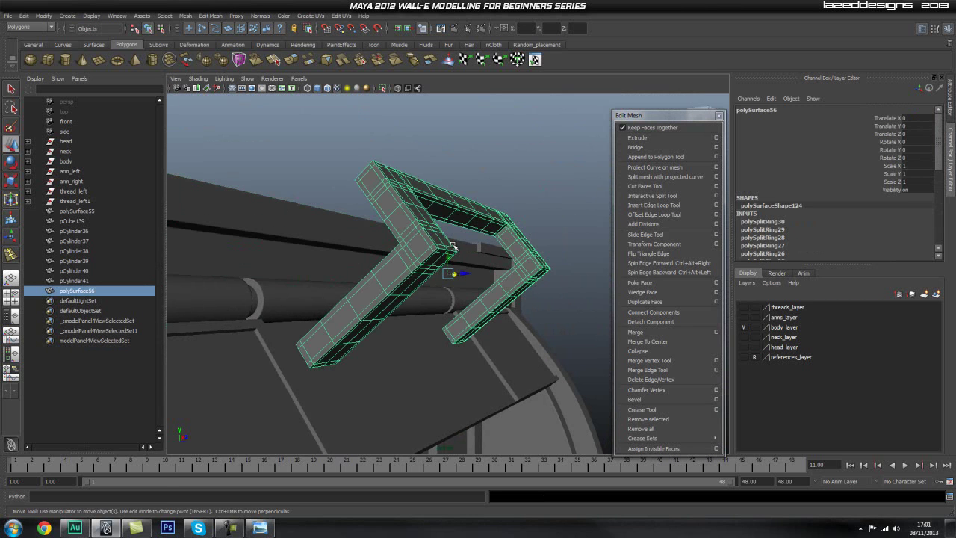
double_click(10, 145)
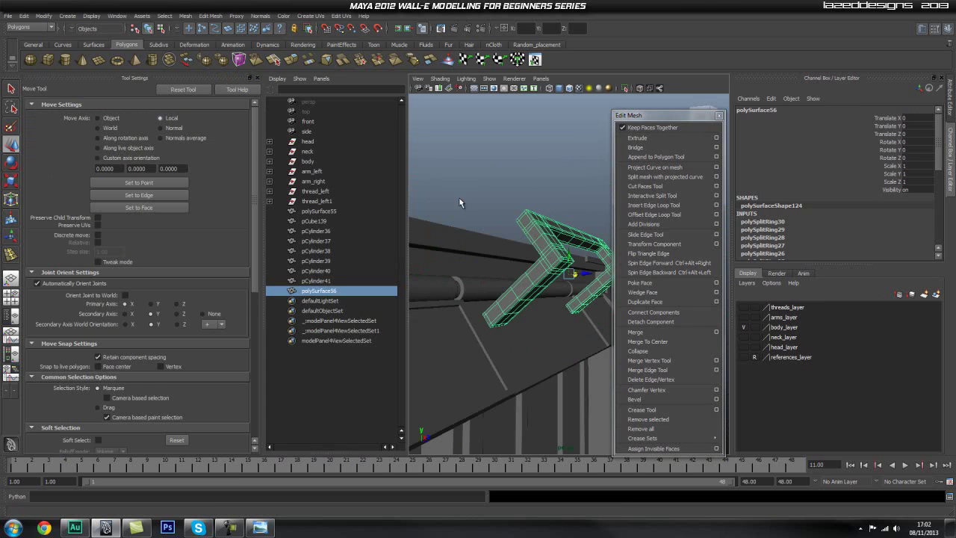
left_click_drag(430, 199, 447, 198, "alt")
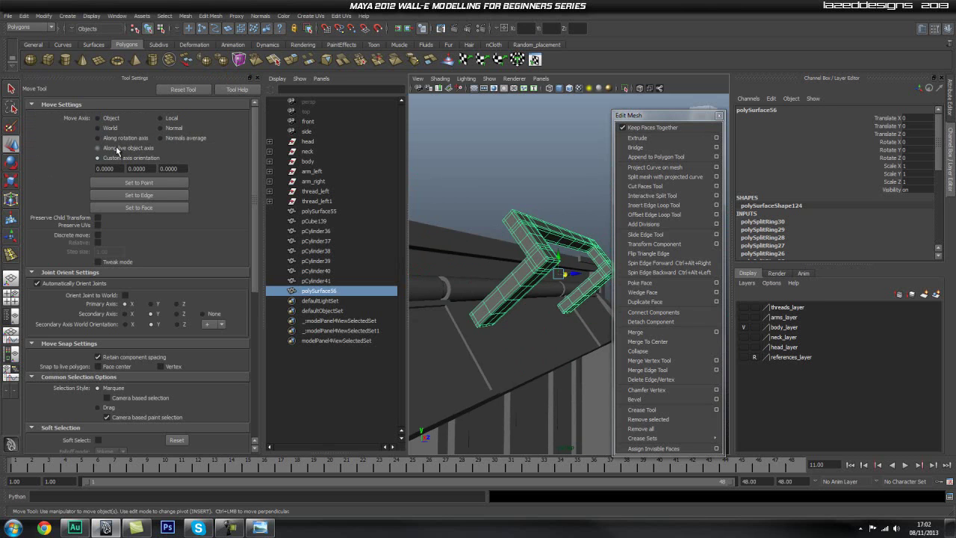
left_click_drag(521, 272, 518, 266, "alt")
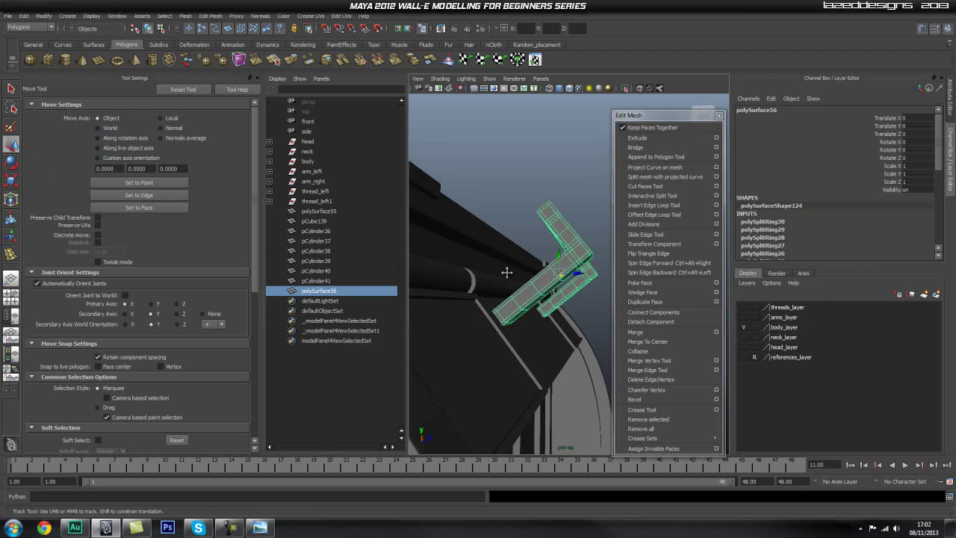
right_click_drag(518, 266, 536, 287, "alt")
middle_click_drag(486, 285, 495, 282, "alt")
left_click_drag(495, 282, 525, 254, "alt")
Deselect the bracket, close the tool settings and switch to a single perspective view without the outliner
left_click(479, 159)
key("q")
right_click(508, 239)
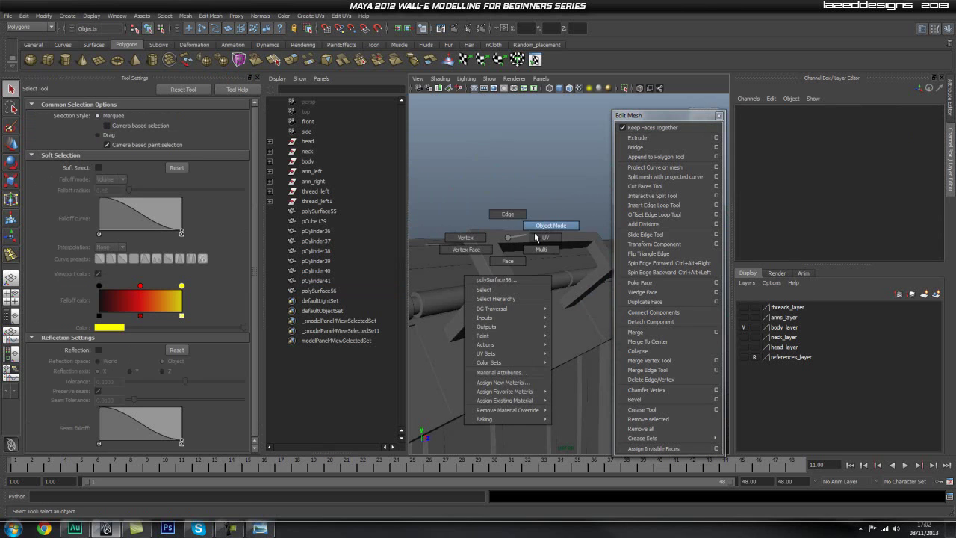
right_click_drag(548, 222, 550, 223)
left_click_drag(549, 216, 472, 197, "alt")
middle_click_drag(523, 208, 439, 219, "alt")
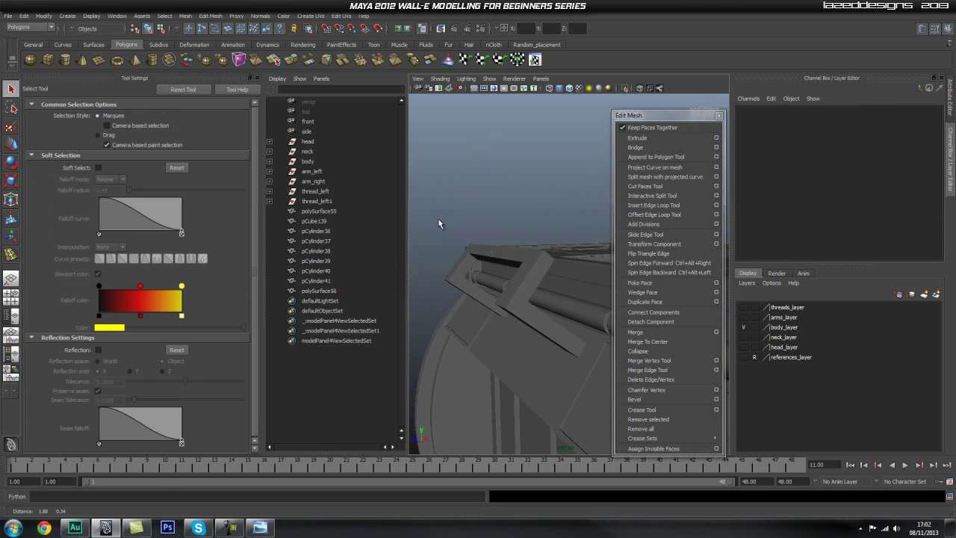
left_click(256, 77)
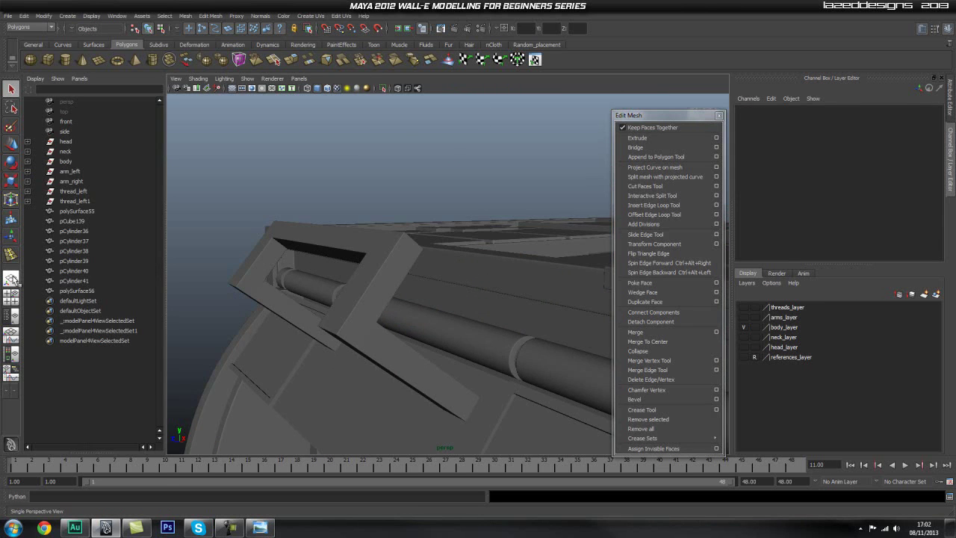
left_click(11, 279)
Move the handle bracket slightly down and forward, by about -0.126 in Y and 0.114 in Z, and deselect it
mouse_move(391, 274)
left_mouse_down("alt")
mouse_move(312, 295)
mouse_move(403, 282)
mouse_move(401, 259)
left_mouse_up("alt")
left_click(418, 281)
key("w")
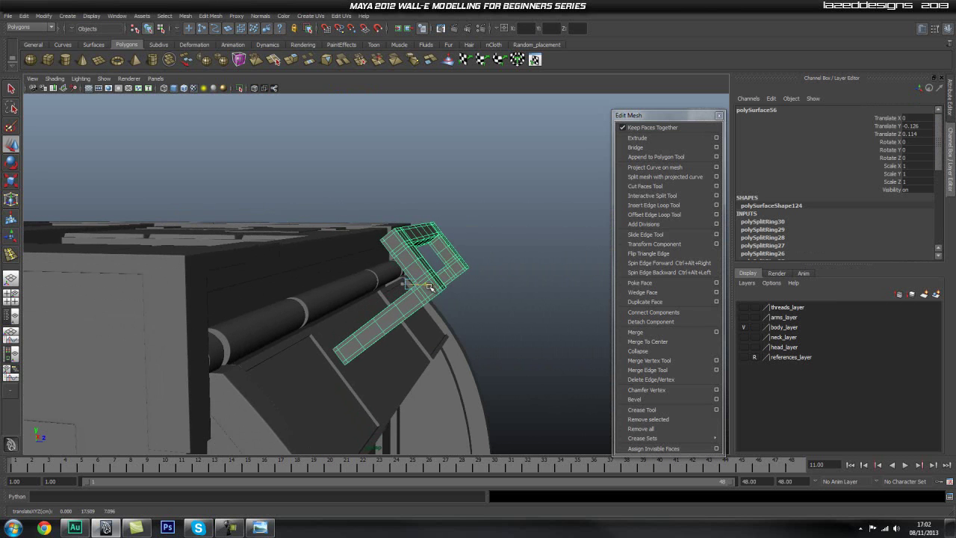
left_click(522, 277)
Examine the whole body from the front, sides and back with the handle bracket in place
left_click_drag(522, 277, 455, 226, "alt")
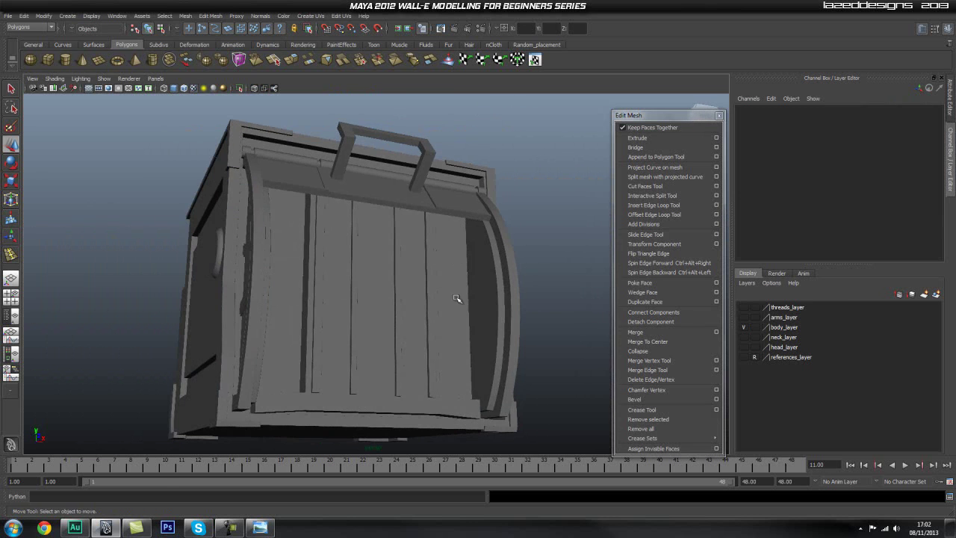
left_click_drag(481, 264, 316, 226, "alt")
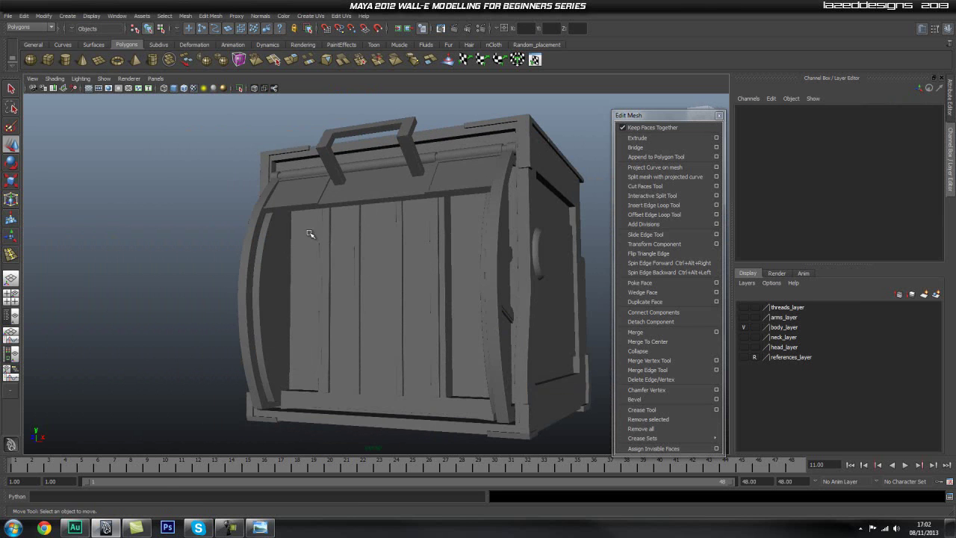
left_click_drag(303, 300, 408, 312, "alt")
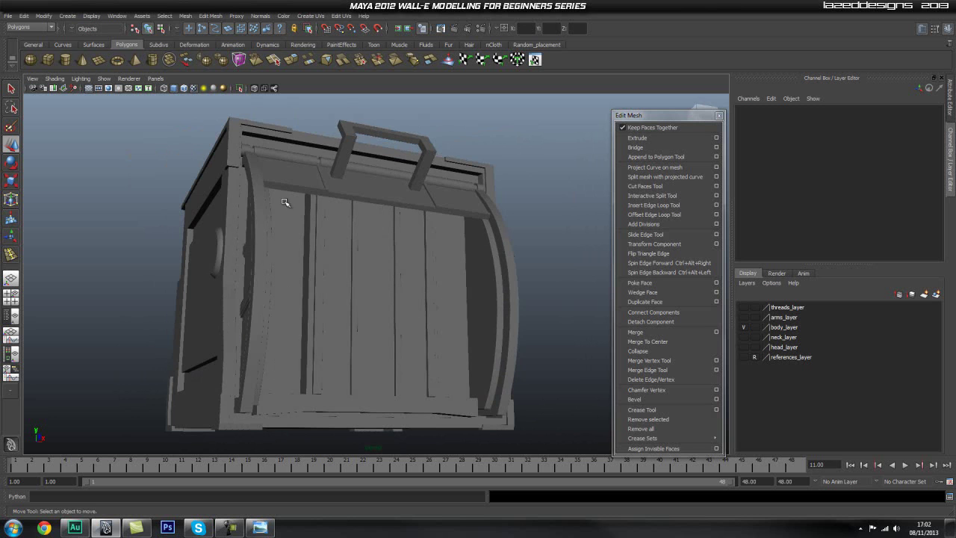
left_click_drag(325, 300, 411, 294, "alt")
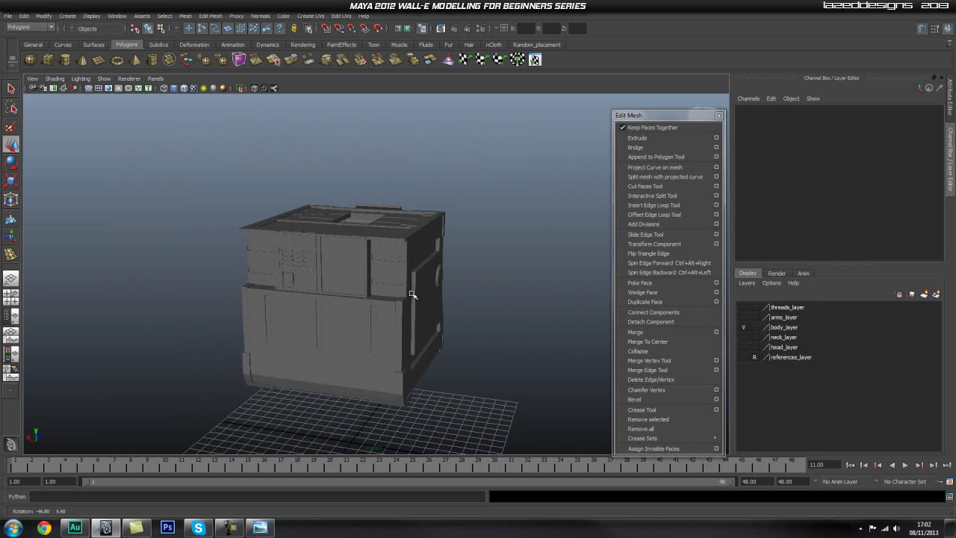
left_click_drag(360, 263, 435, 252, "alt")
right_click_drag(435, 252, 418, 217, "alt")
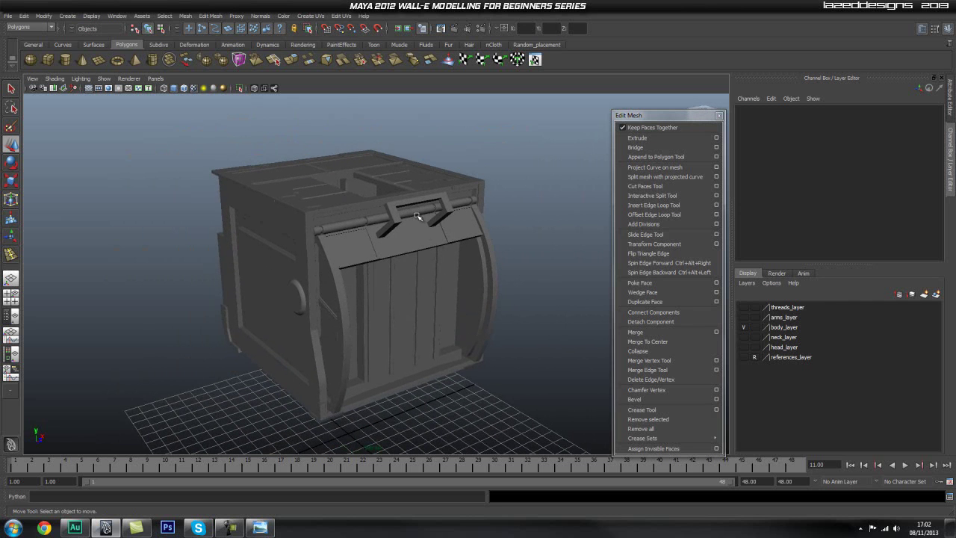